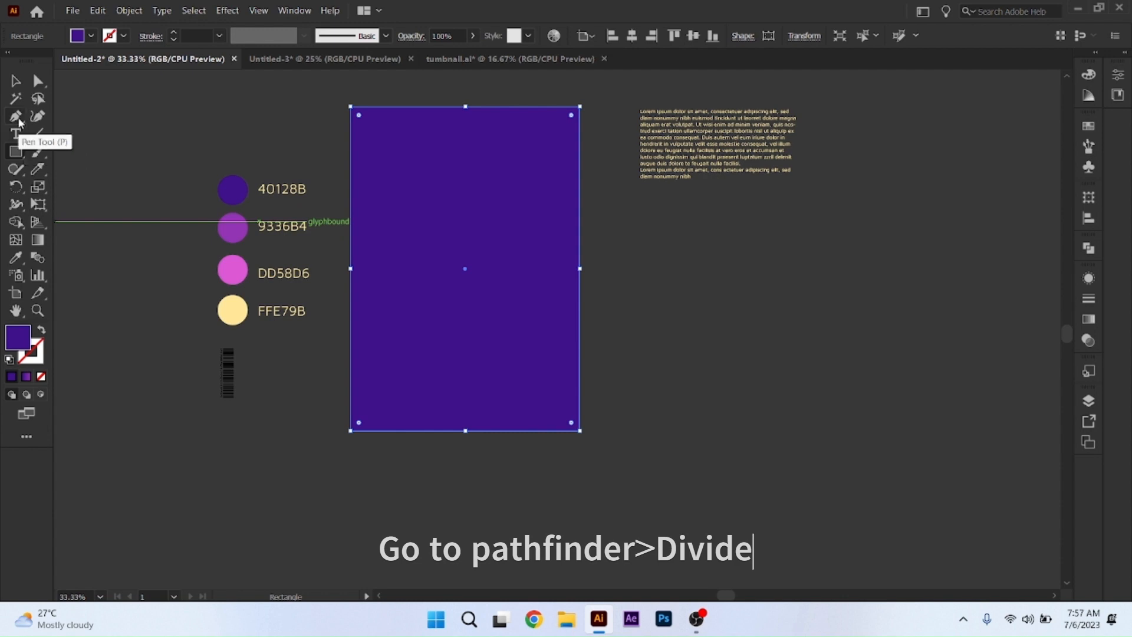
Draw a wavy open path with the Pen tool across the purple rectangle, and swap its fill and stroke so it has no fill.
click(18, 120)
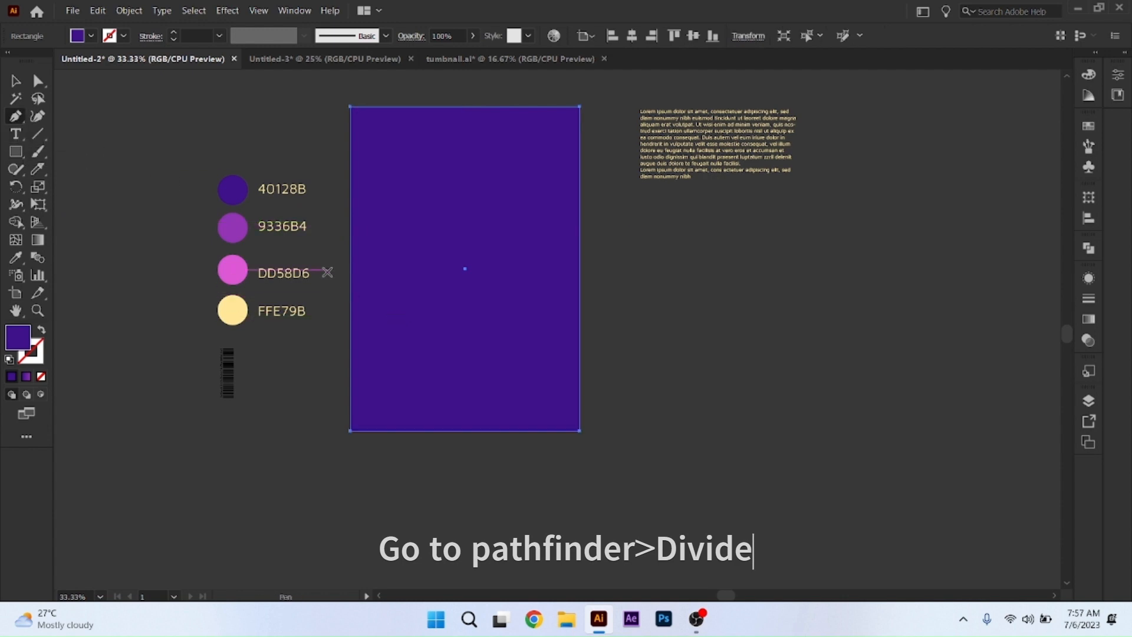
click(327, 271)
drag(459, 237, 551, 266)
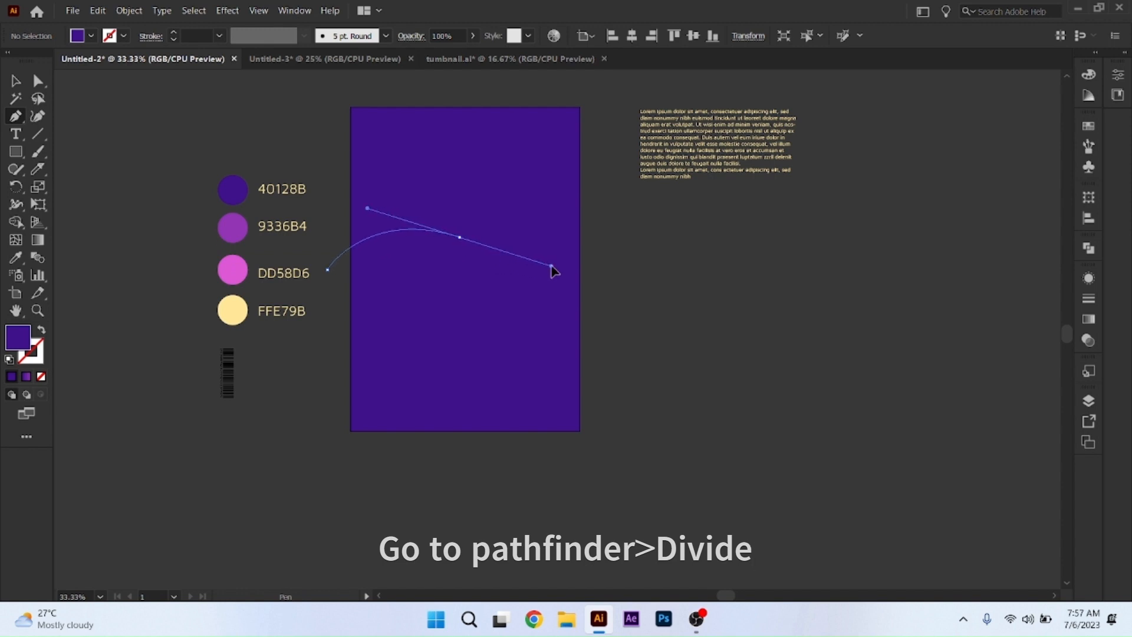
click(645, 222)
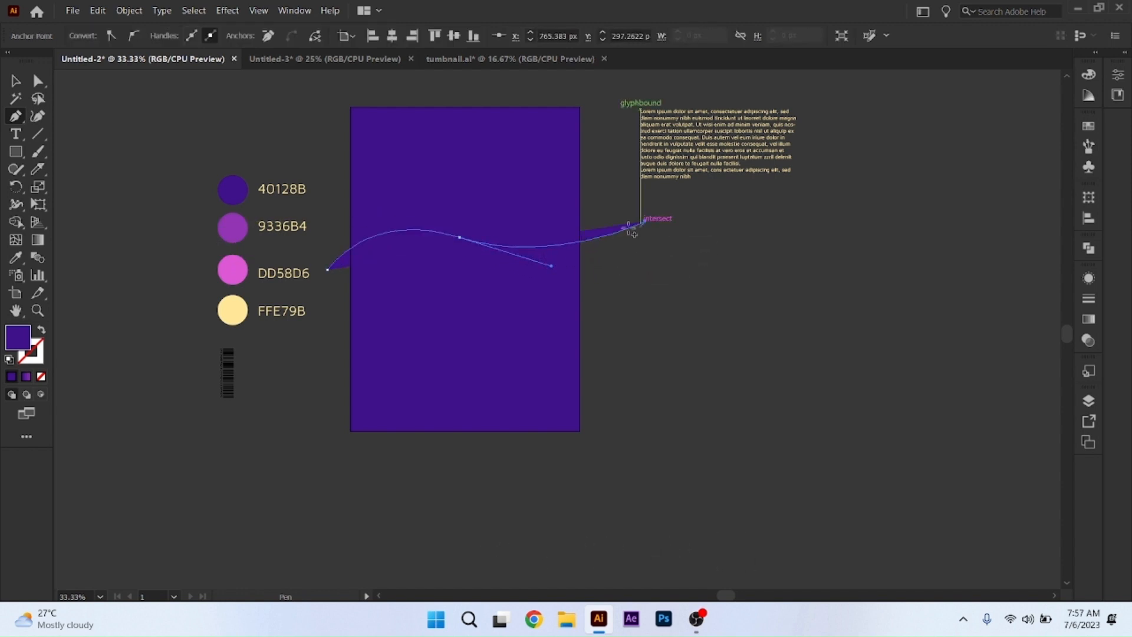
click(15, 82)
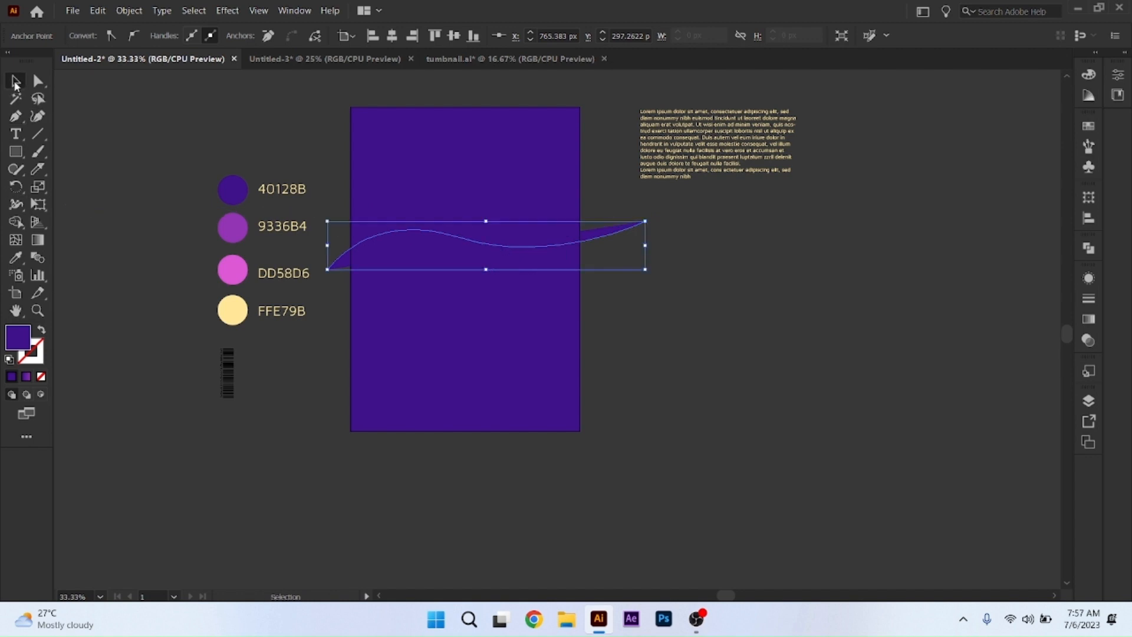
click(42, 329)
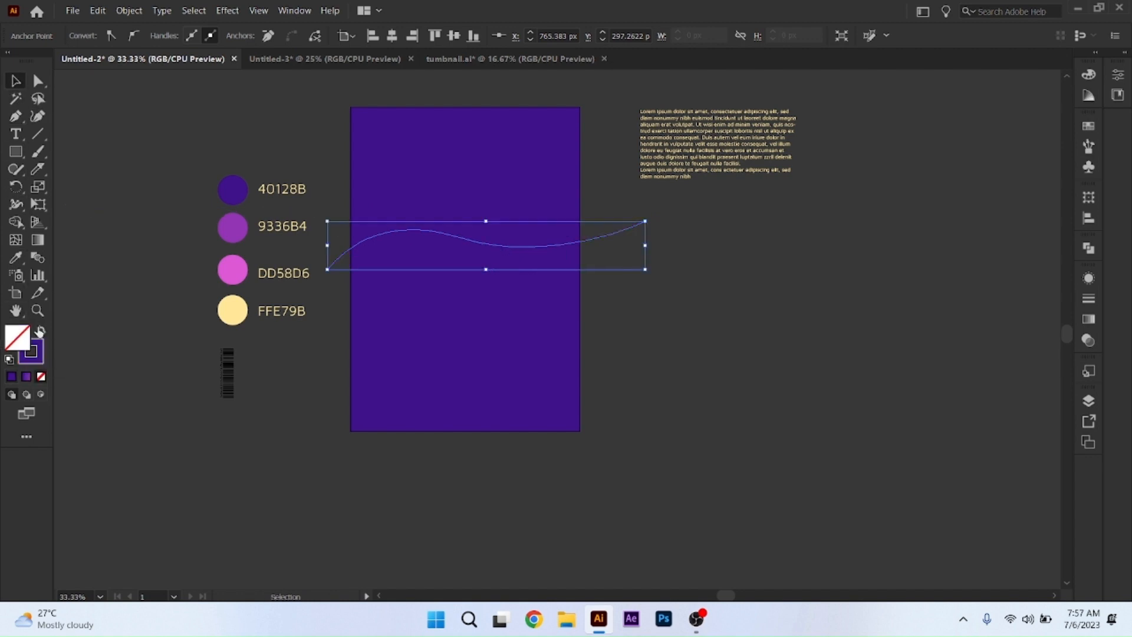
Divide the purple rectangle along the wavy path with Pathfinder, and ungroup the resulting pieces.
click(325, 169)
drag(326, 169, 563, 383)
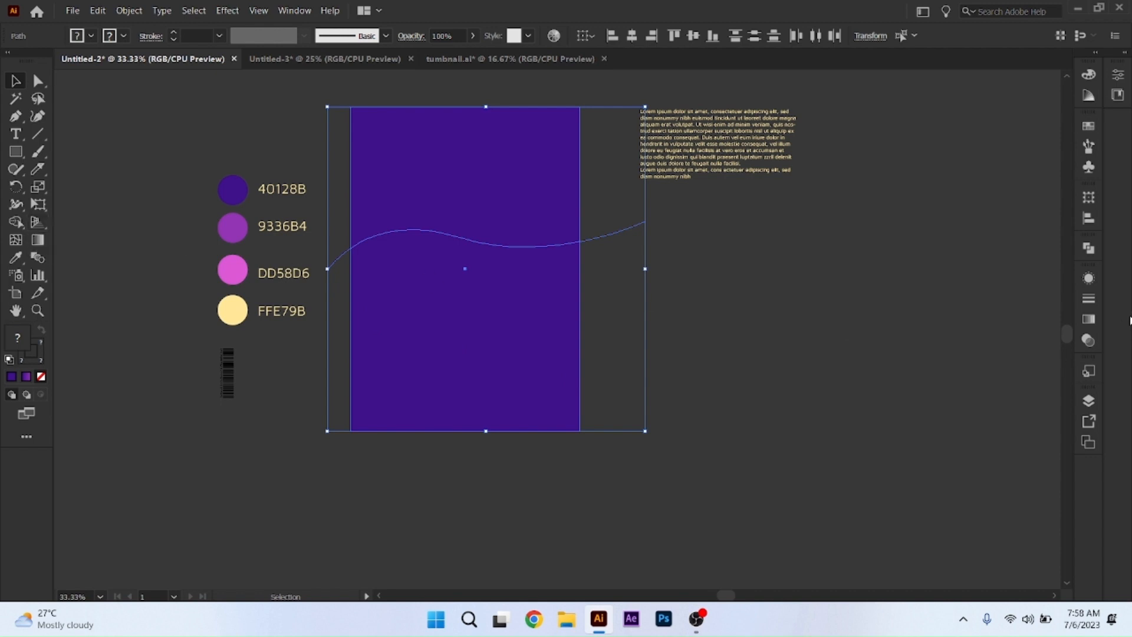
click(1089, 250)
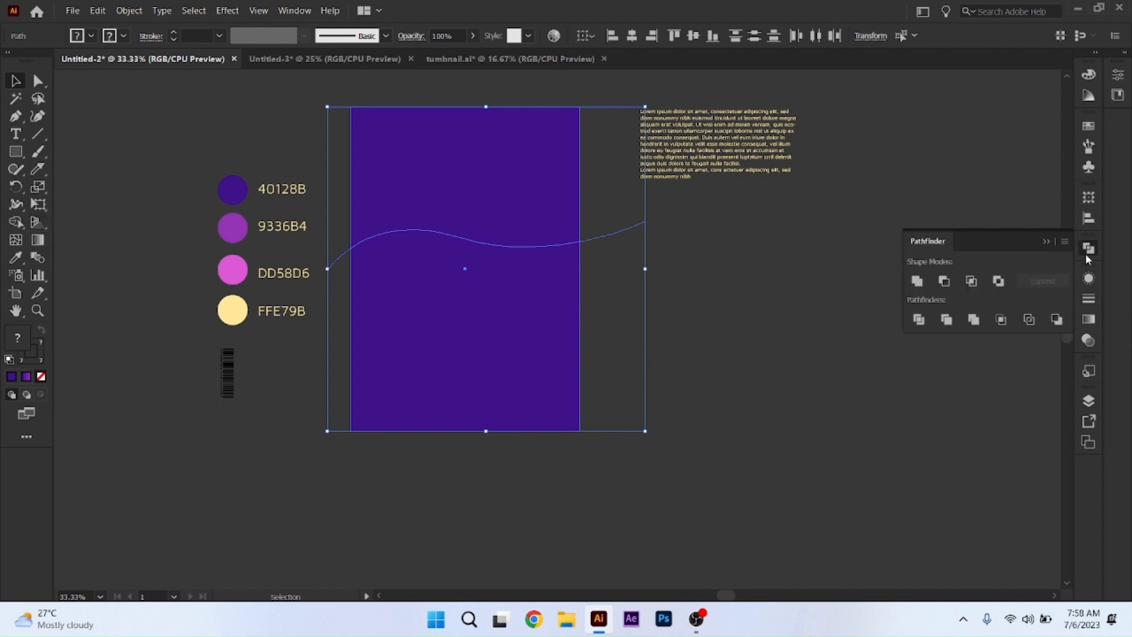
click(918, 320)
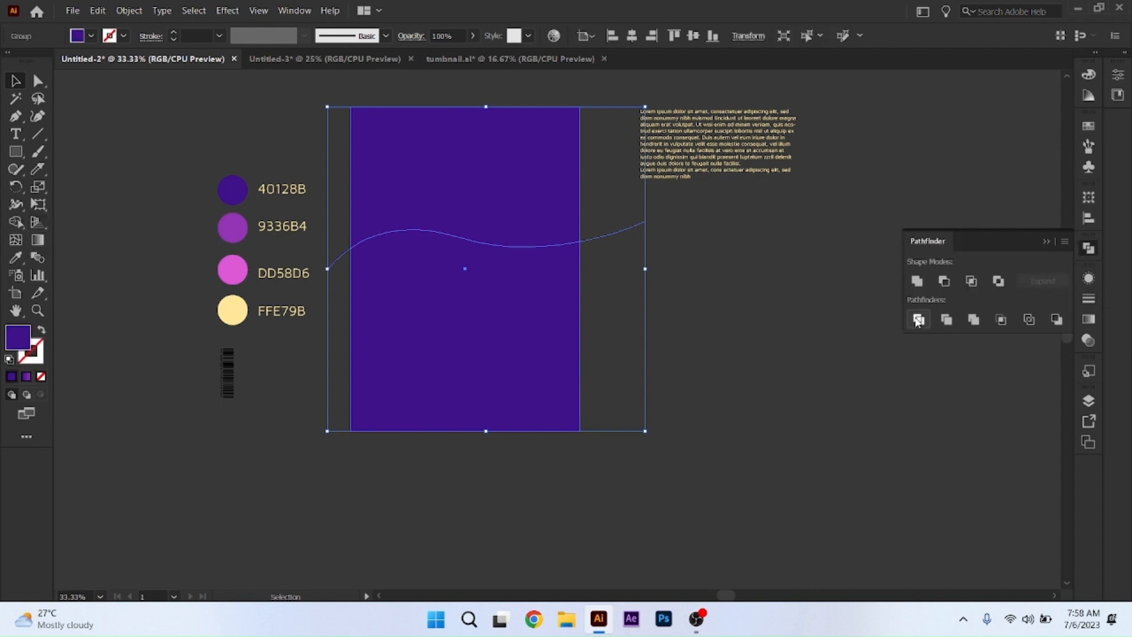
right_click(495, 286)
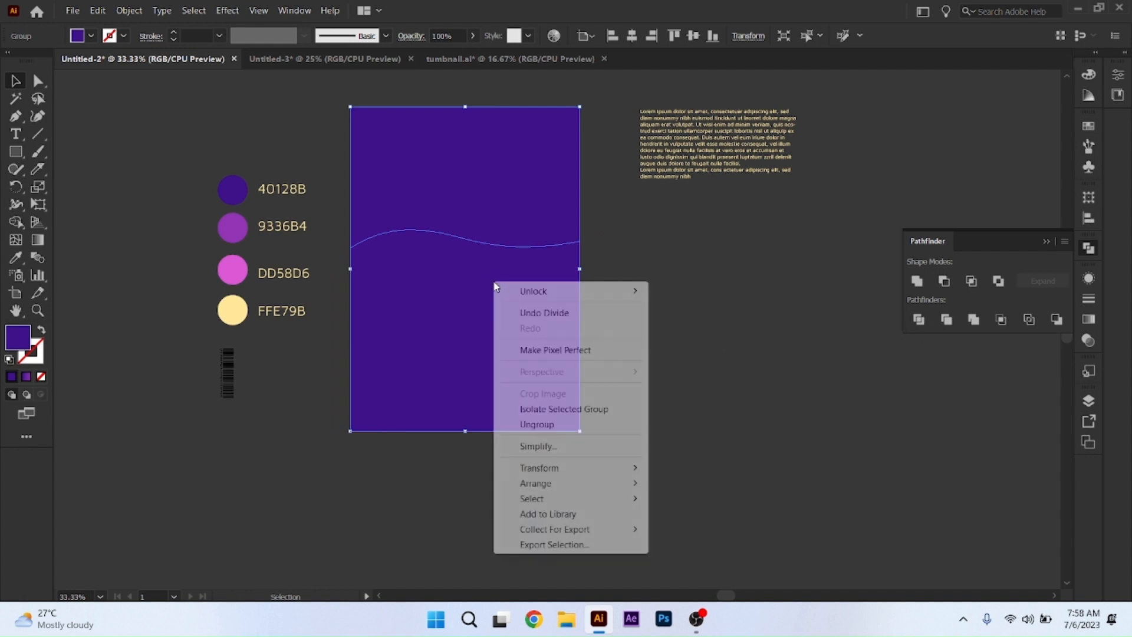
click(465, 262)
right_click(465, 260)
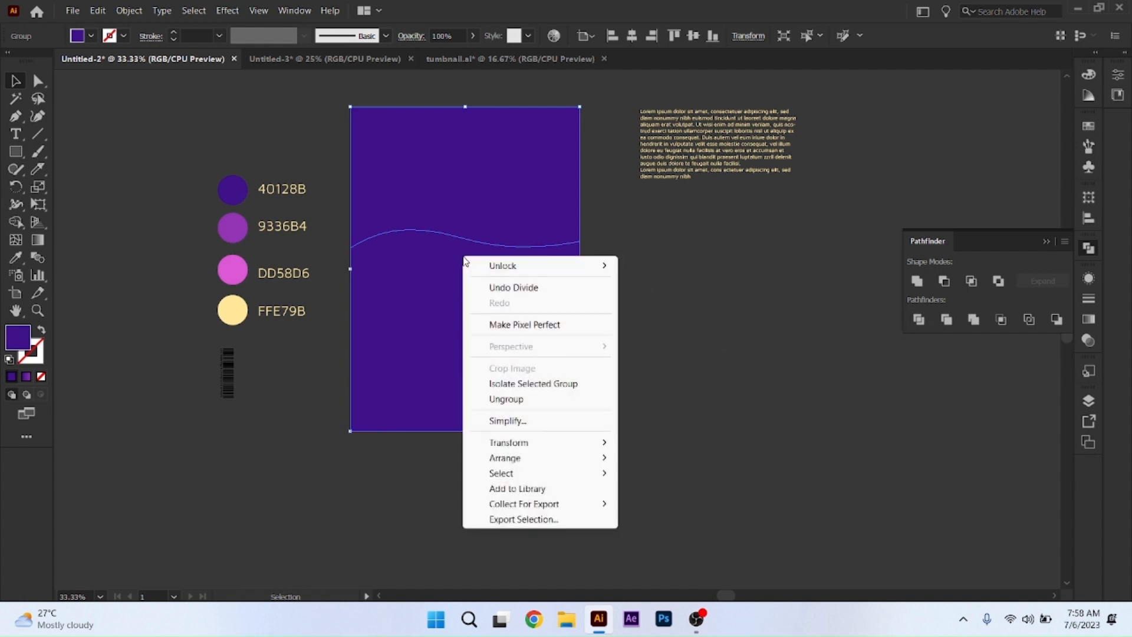
click(505, 399)
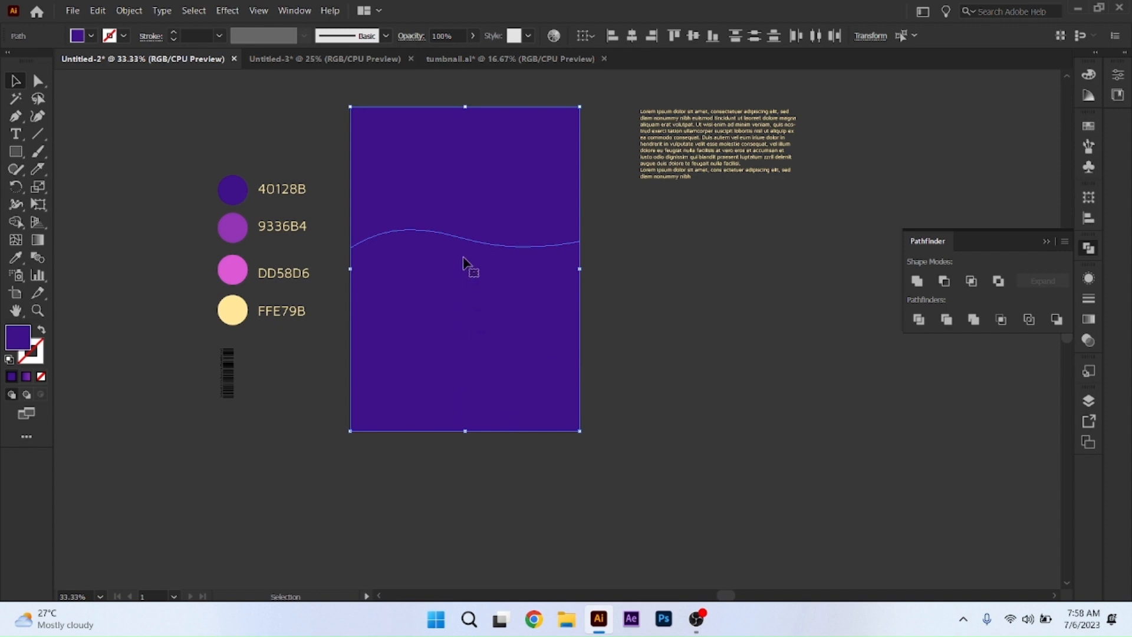
click(636, 238)
Move the divided piece above the wave off the artboard and delete it.
click(493, 201)
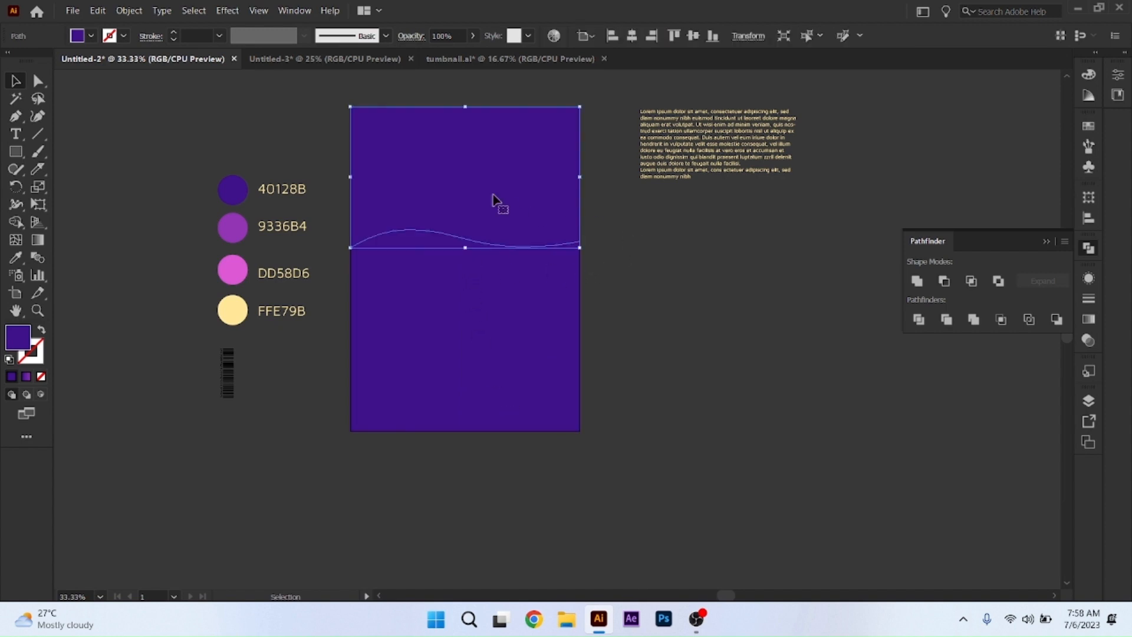
drag(493, 193, 810, 321)
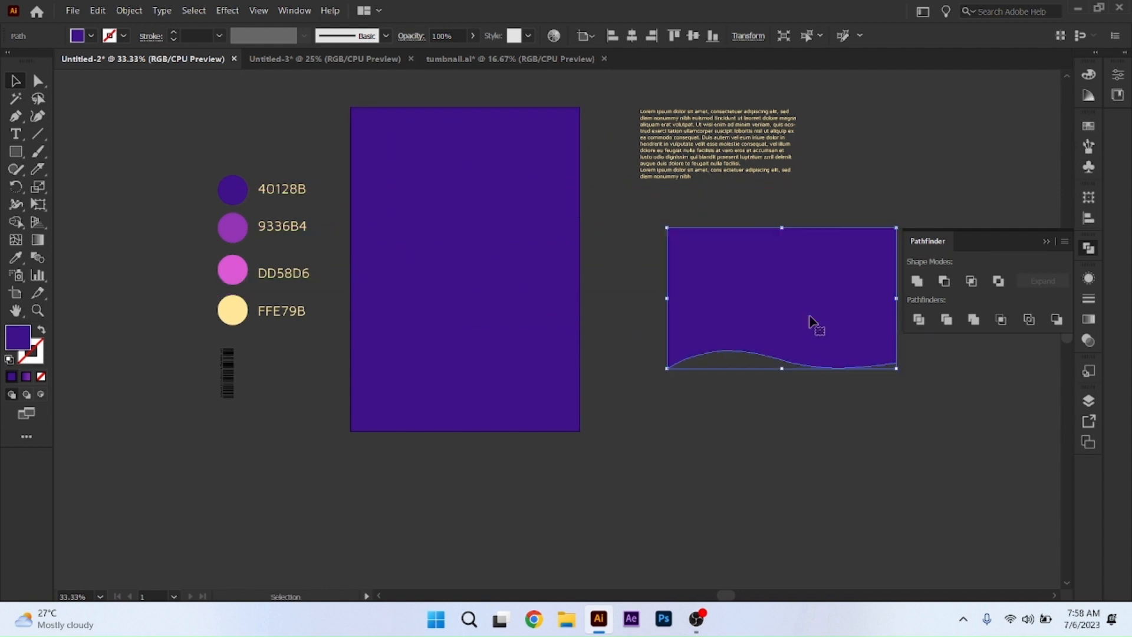
key(Delete)
Fill the lower wave piece with a linear gradient from 9336B4 to 40128B, sampling both colors from the palette circles.
click(422, 260)
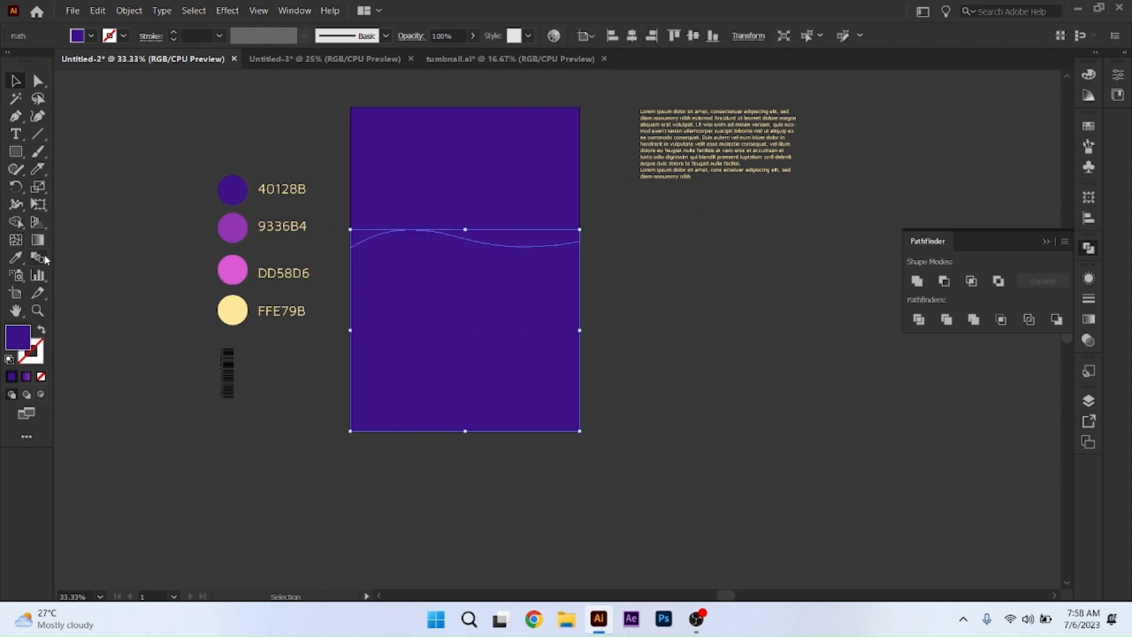
click(26, 377)
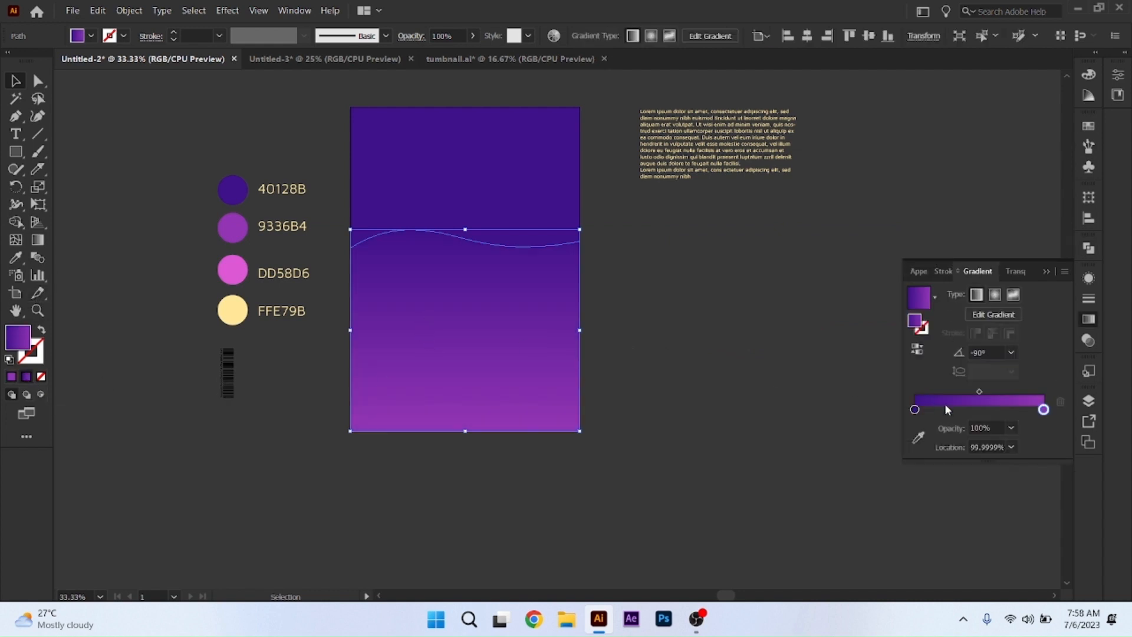
click(1045, 410)
click(918, 437)
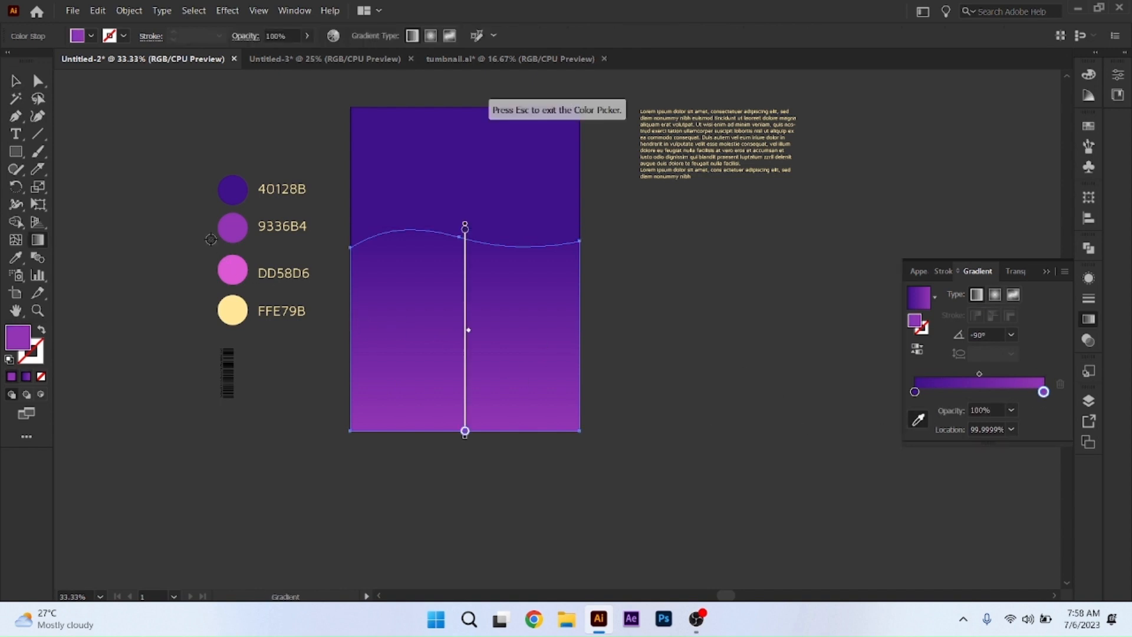
click(239, 195)
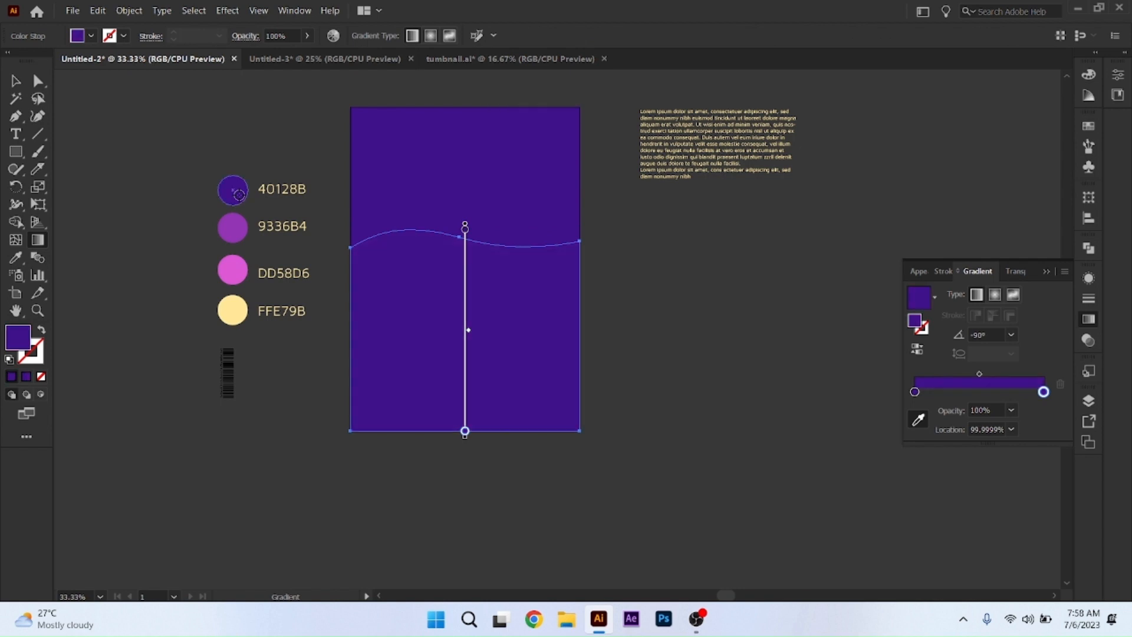
click(914, 392)
click(235, 230)
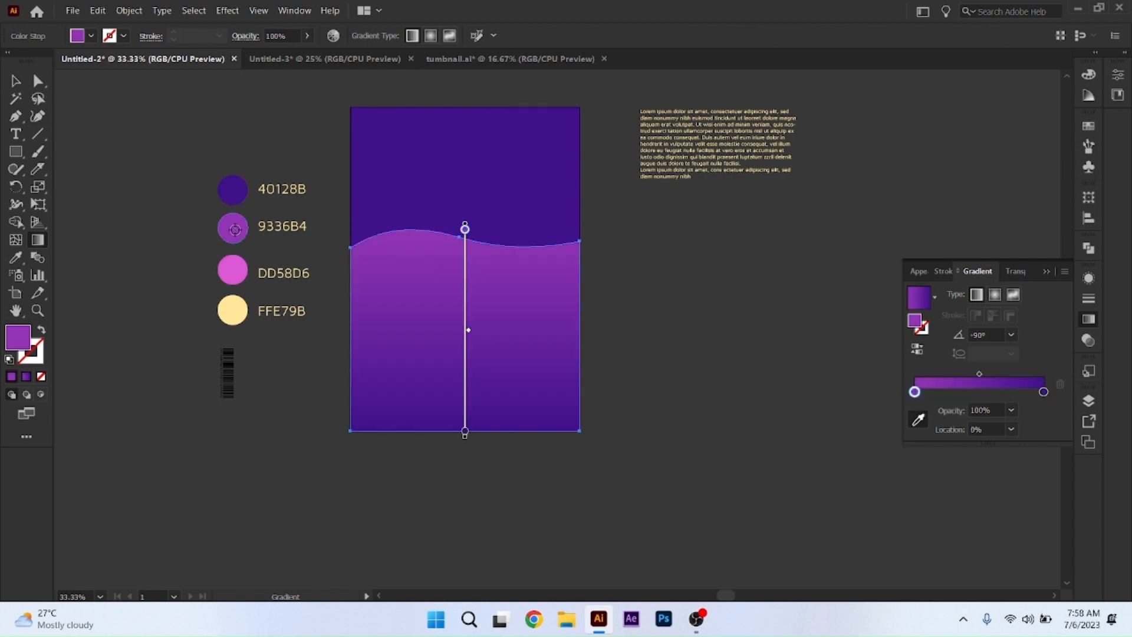
Reverse the wave's gradient so it runs from dark 40128B at the wave's upper edge to 9336B4 at its base.
click(917, 349)
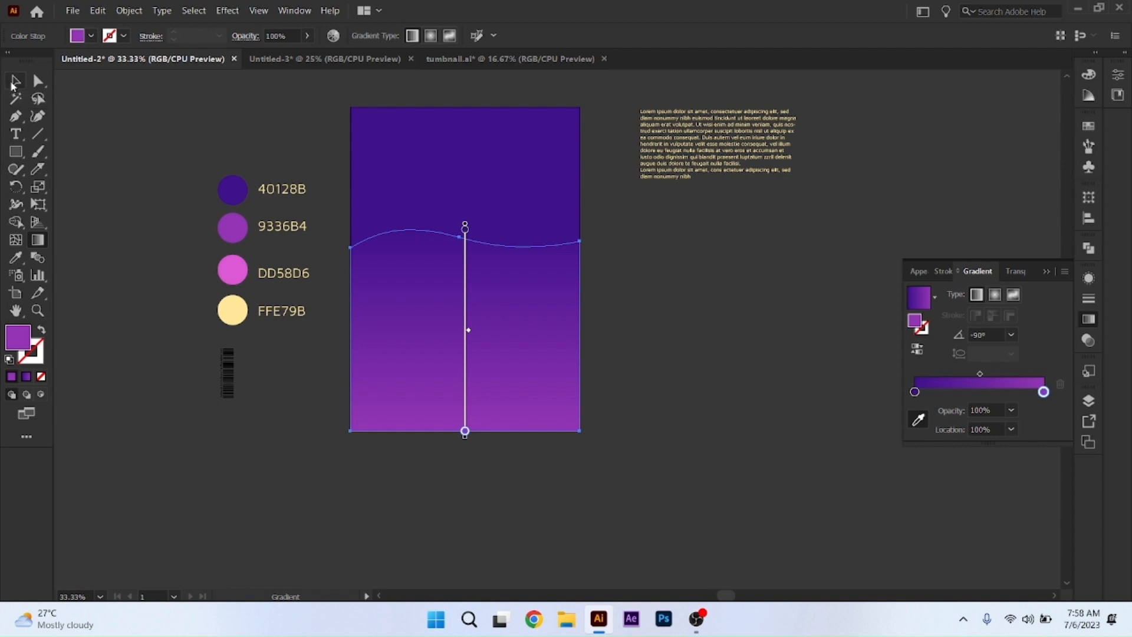
click(12, 85)
click(323, 323)
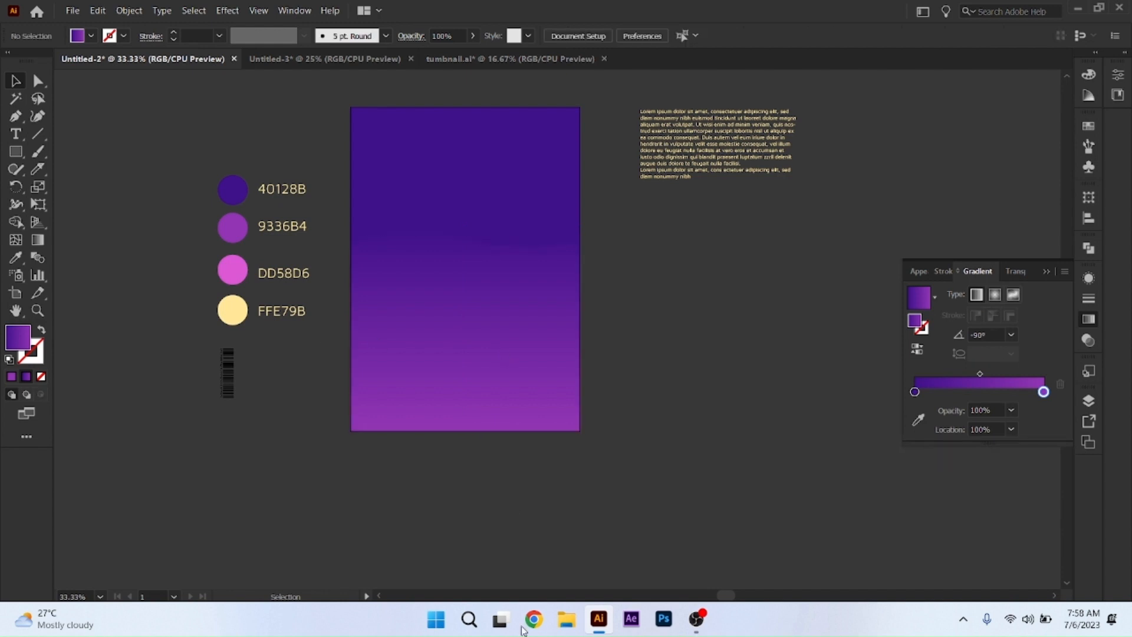
click(513, 372)
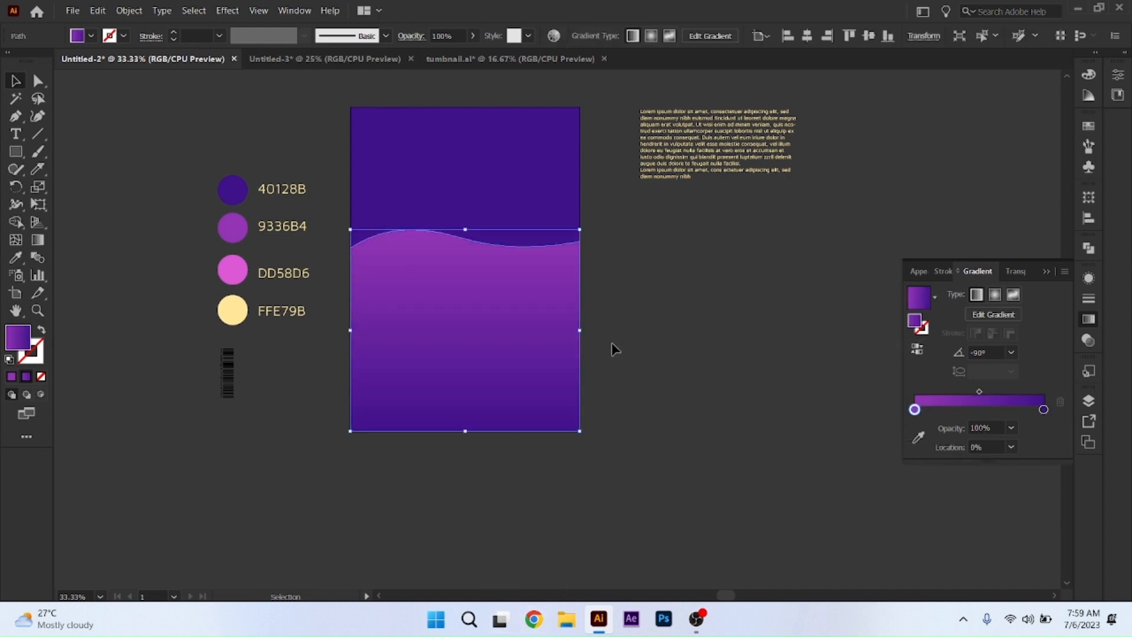
click(917, 350)
Duplicate the gradient wave straight down several times at small, even offsets to build a stack of overlapping waves.
drag(429, 302, 430, 321)
click(674, 338)
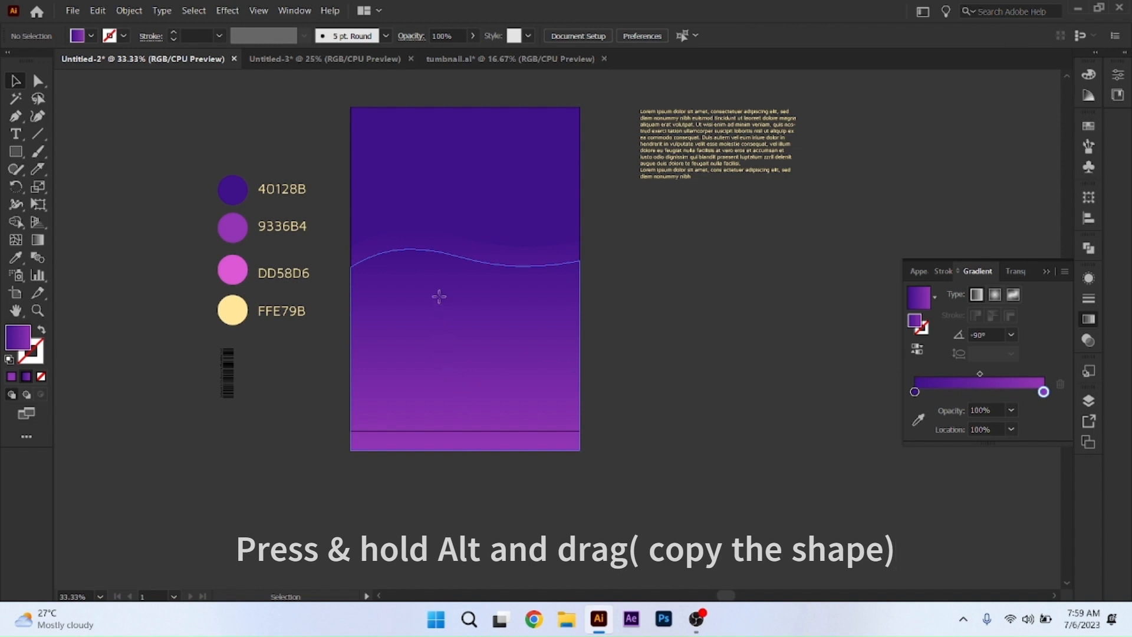
drag(440, 297, 439, 319)
click(633, 317)
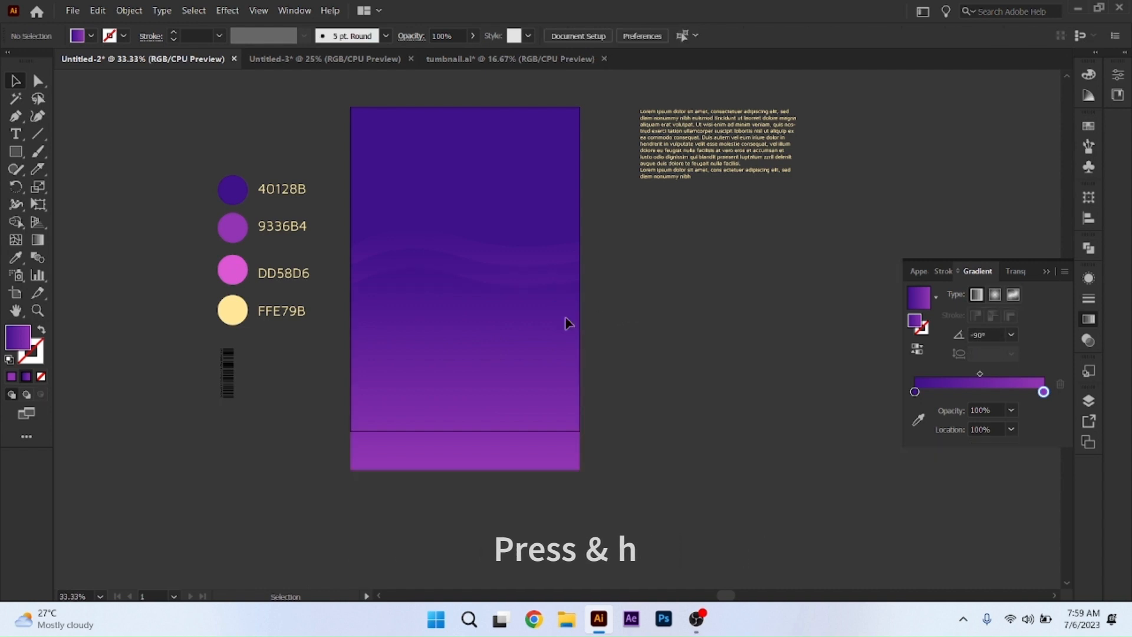
drag(526, 330, 501, 367)
click(629, 344)
click(664, 349)
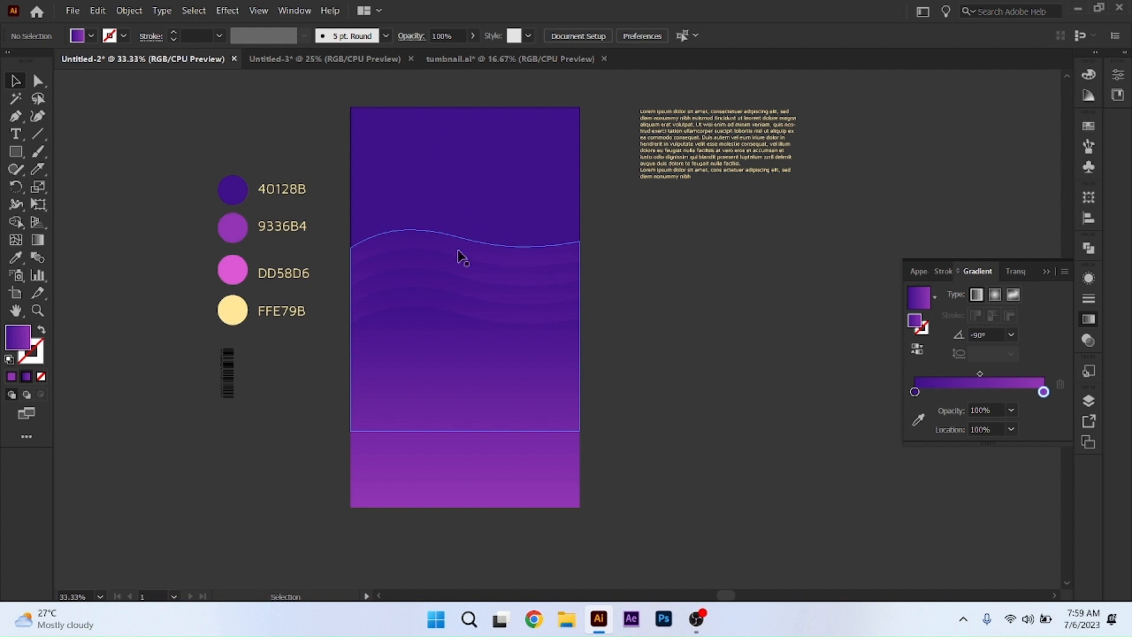
drag(321, 366, 338, 386)
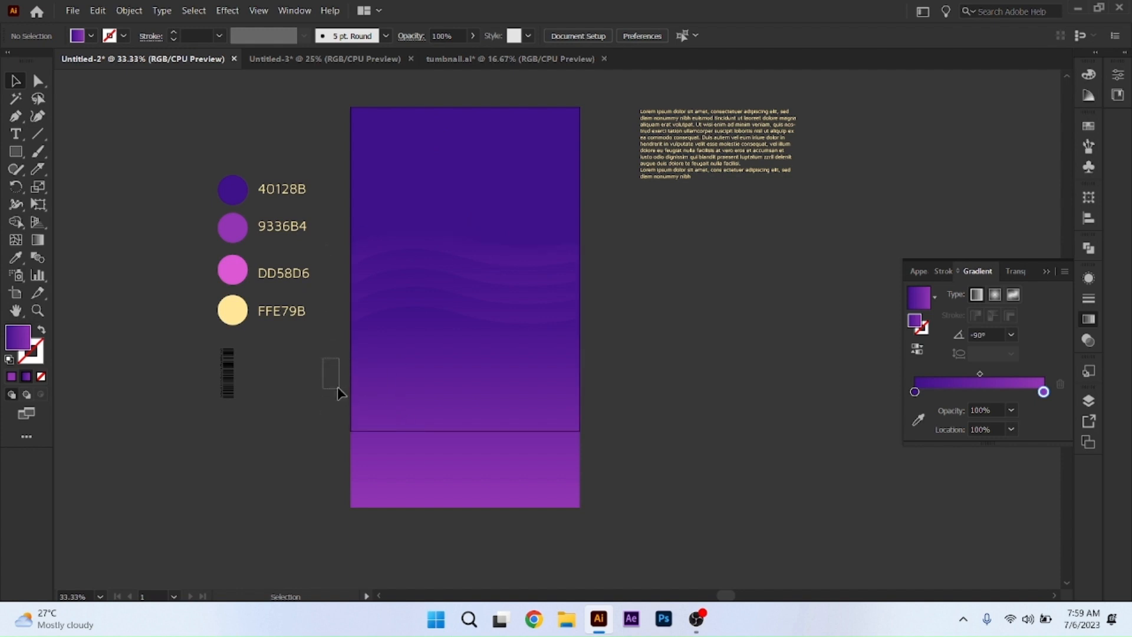
Set the gradient angle of the first and second waves from the top to -120°.
click(466, 248)
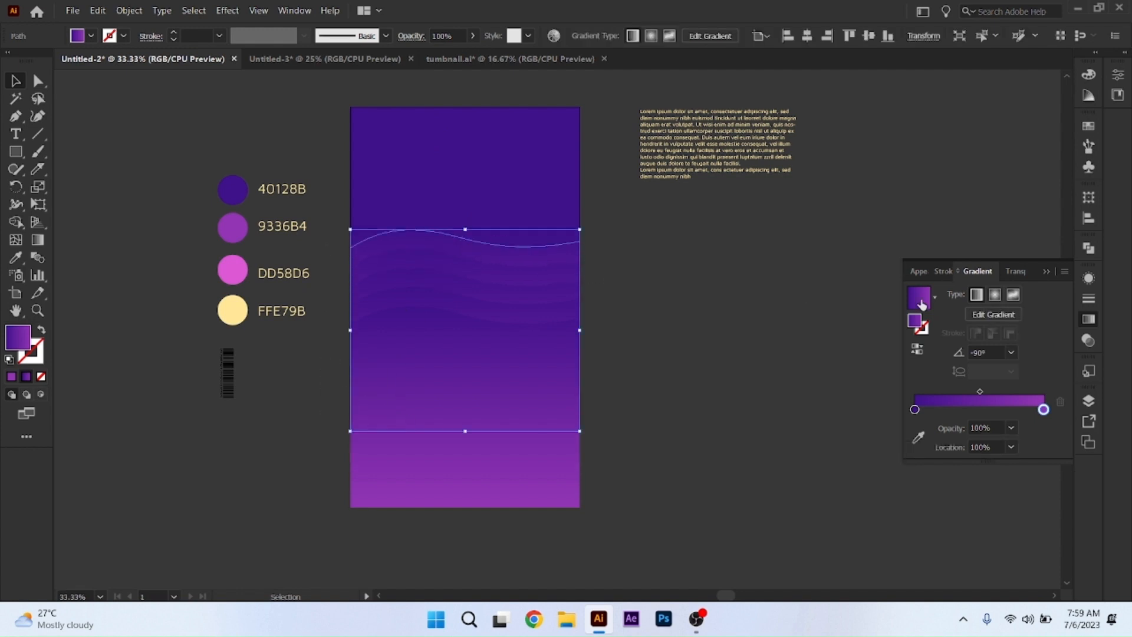
click(1011, 352)
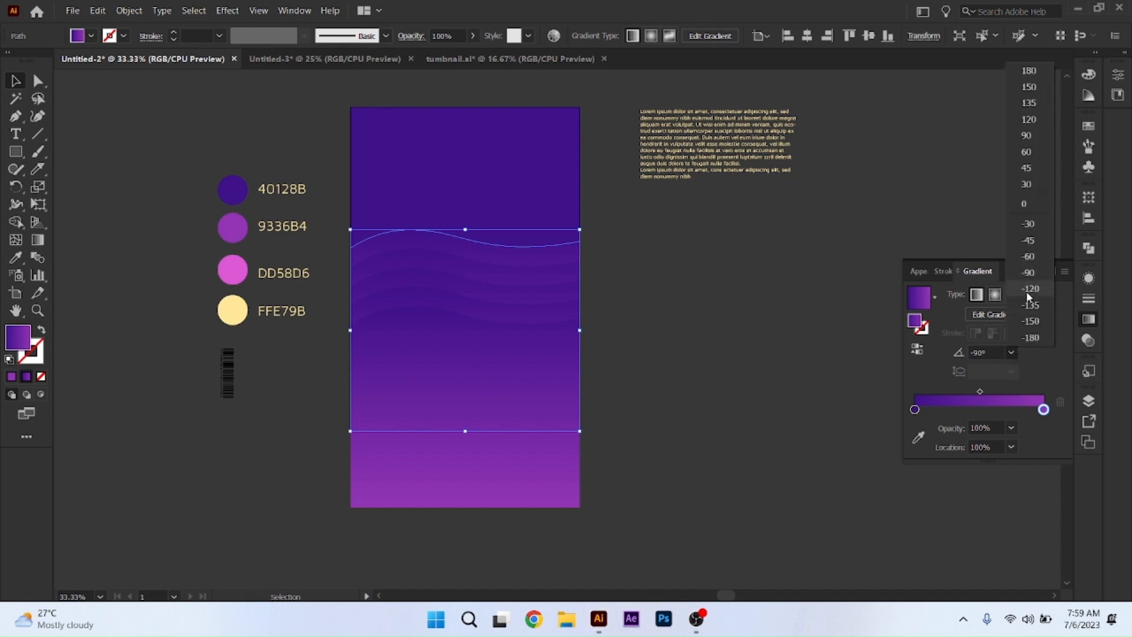
click(1029, 292)
drag(525, 268, 523, 277)
click(1010, 353)
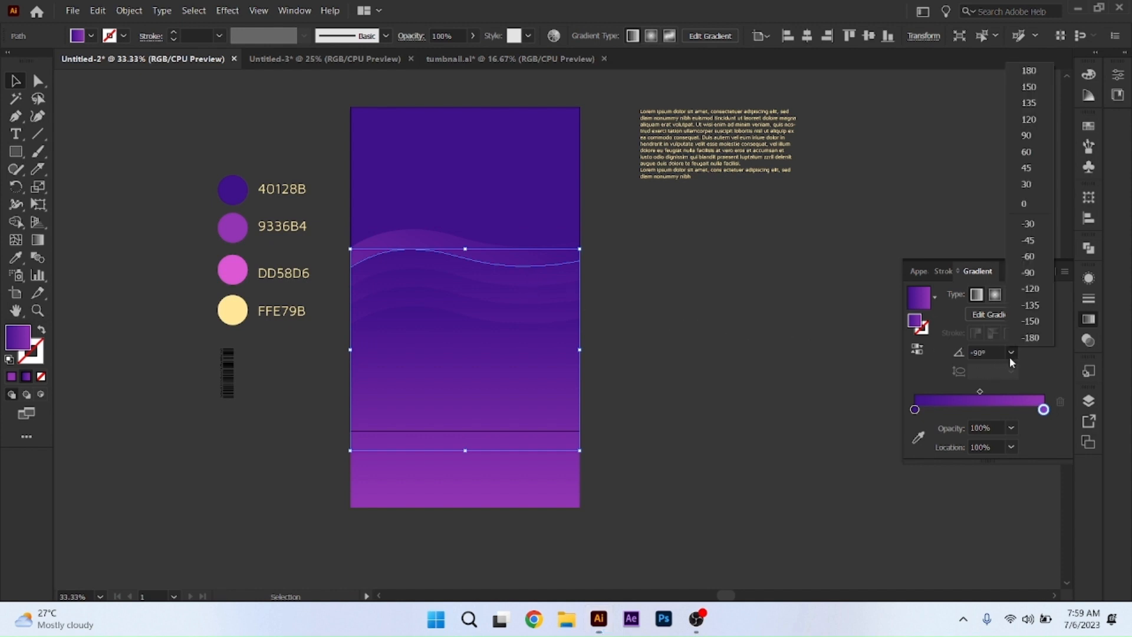
click(1025, 293)
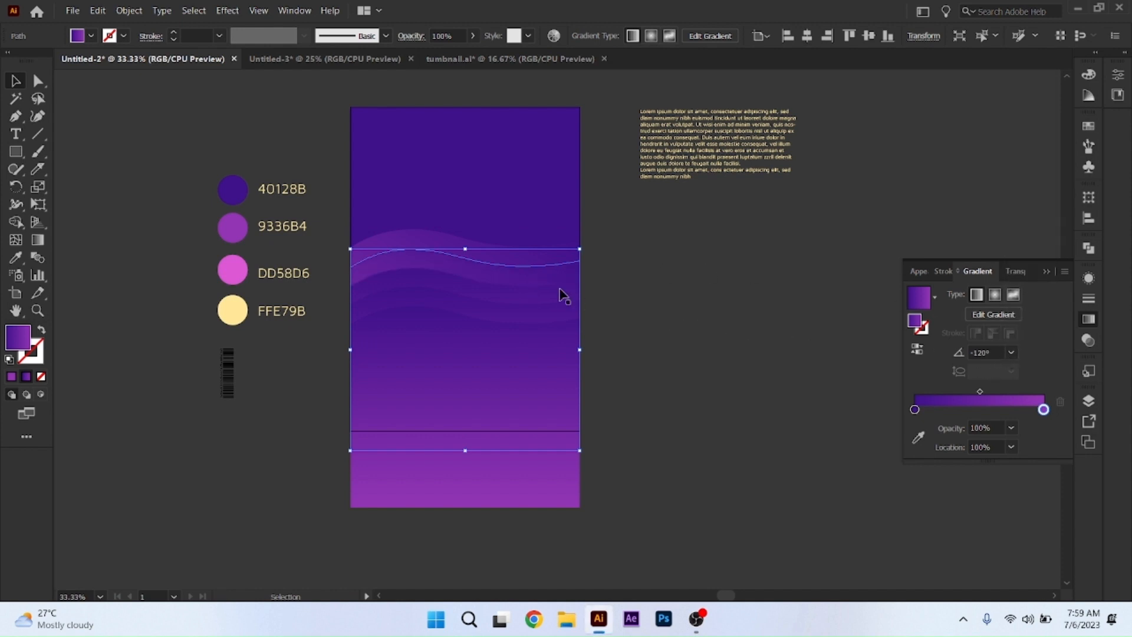
Try a 120° gradient angle on the third wave from the top, and set it to -120° instead.
drag(560, 291, 558, 310)
click(1012, 353)
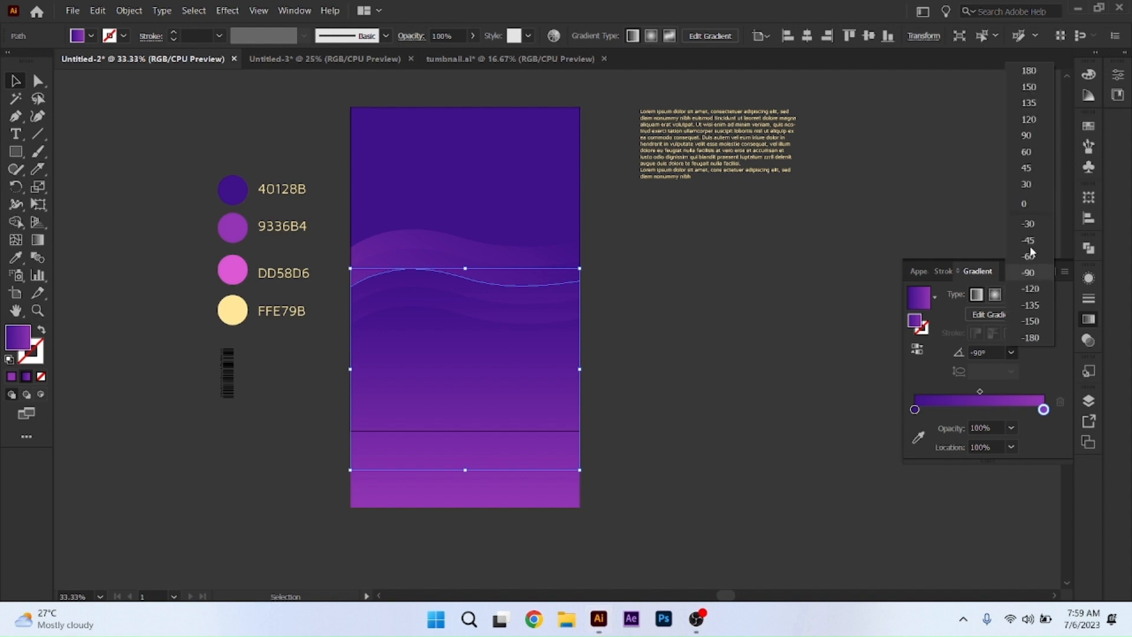
click(1028, 120)
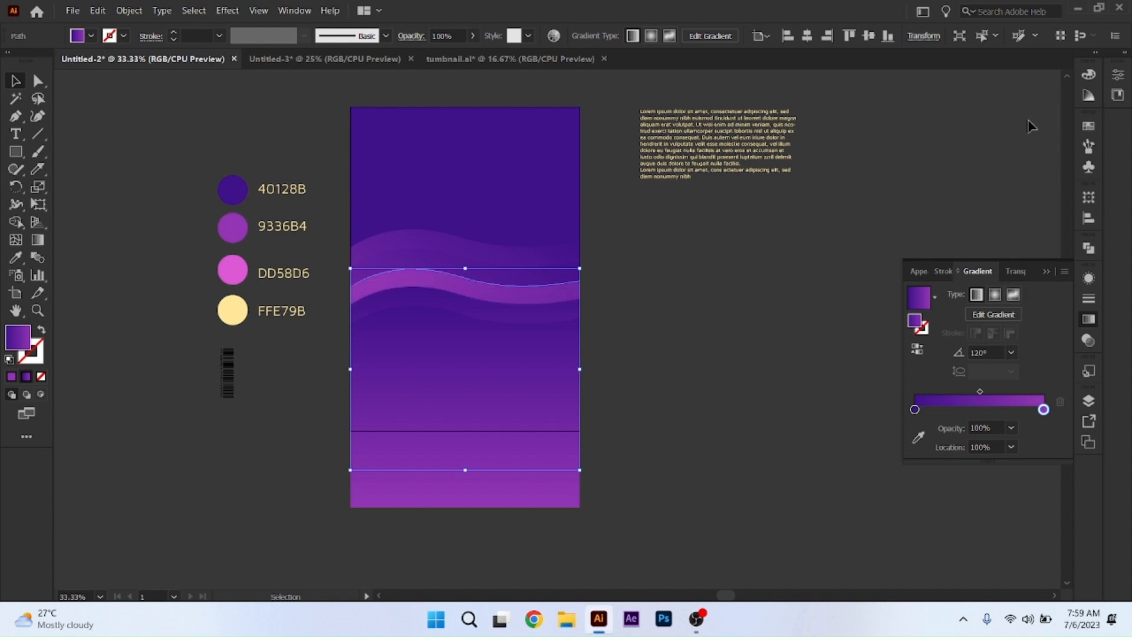
click(1012, 352)
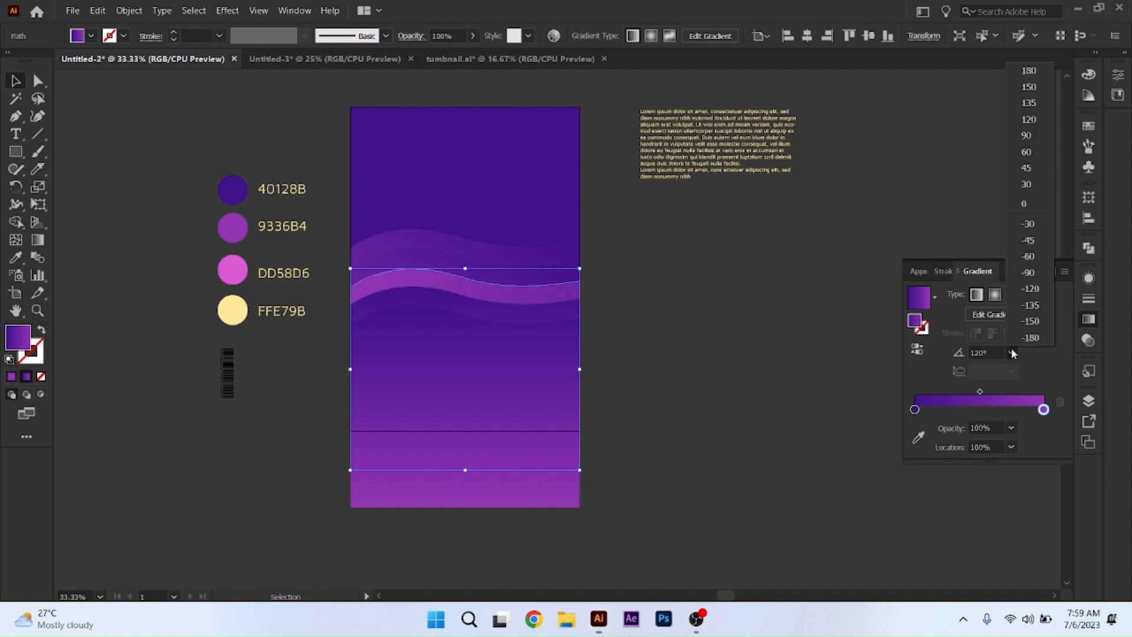
click(1028, 272)
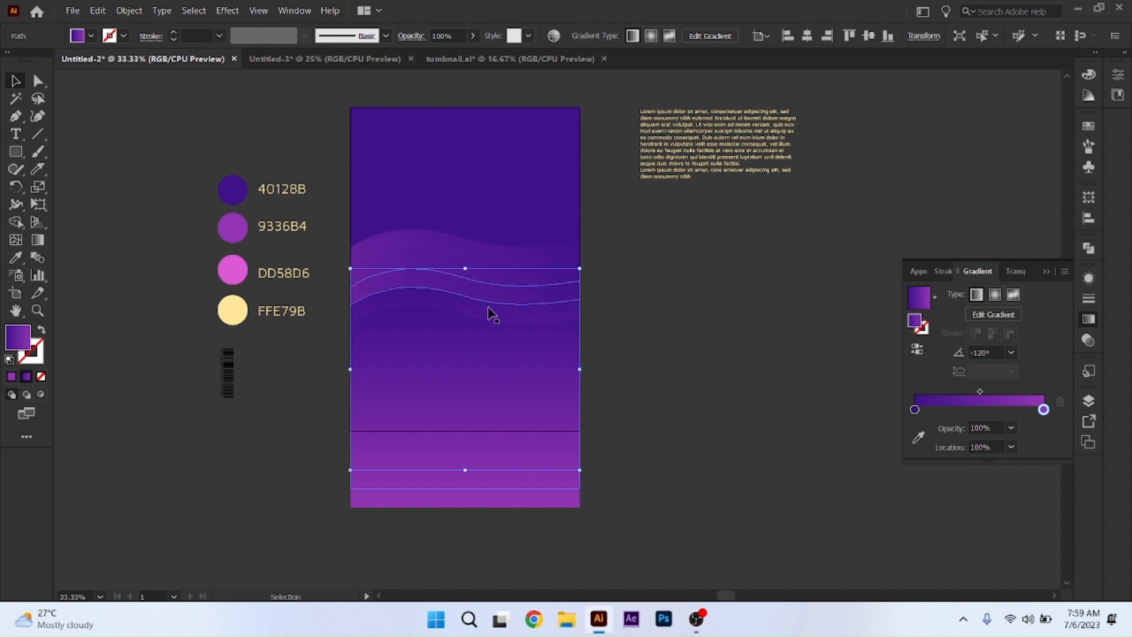
Set the gradient angle of the fourth wave from the top to -120°.
drag(487, 289, 488, 308)
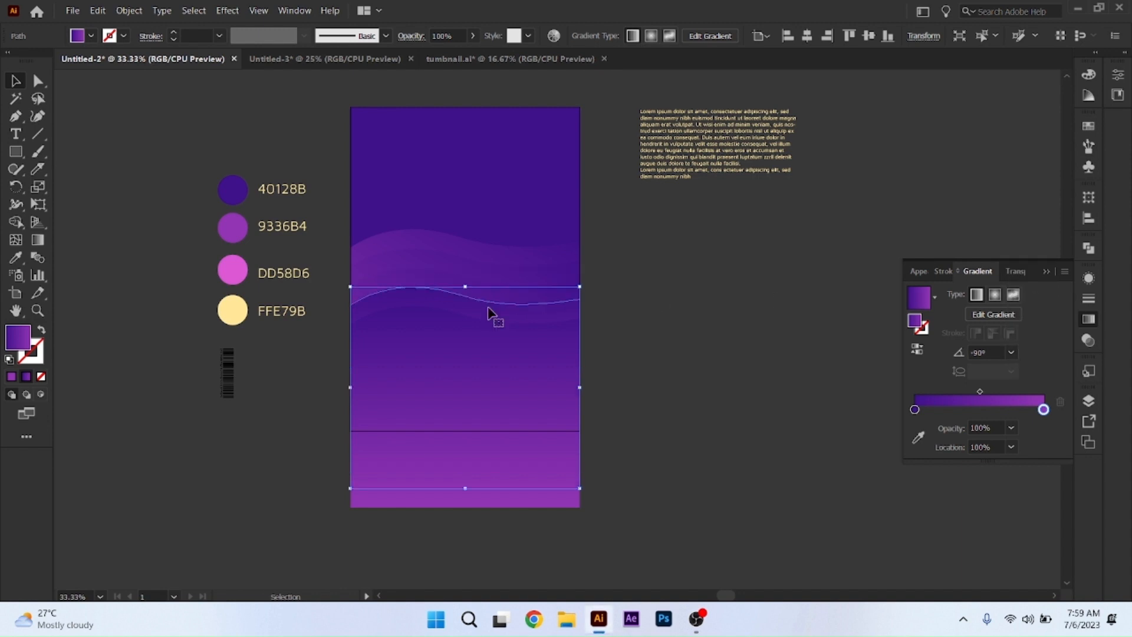
click(1012, 352)
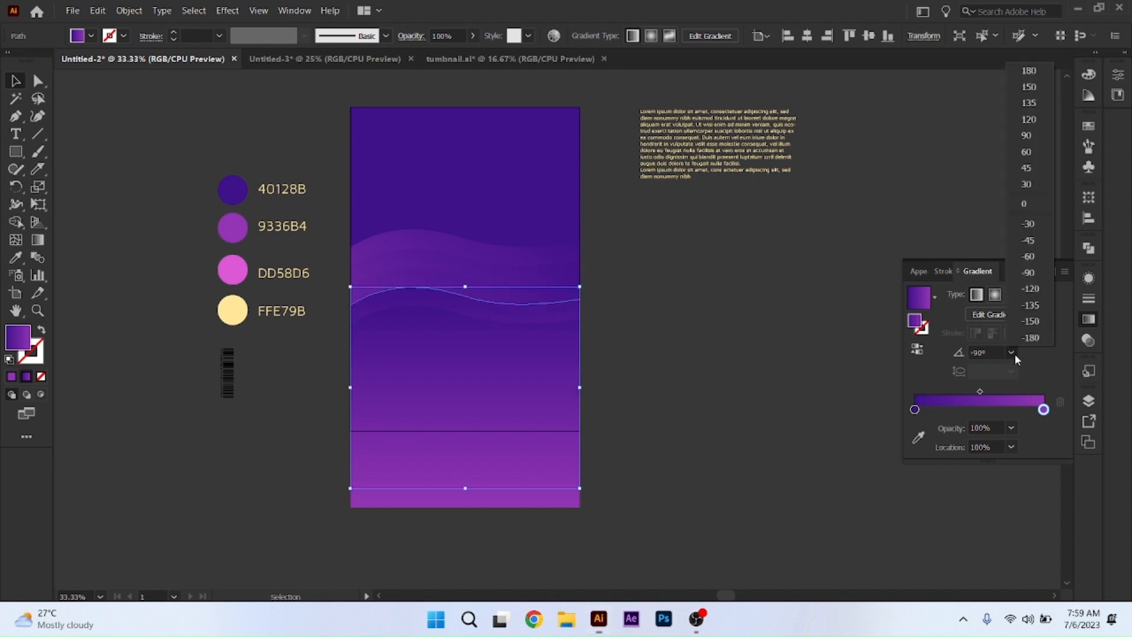
click(1018, 287)
Try gradient angles of -120° and -150° on the lowest wave, and set it back to -90°.
click(512, 331)
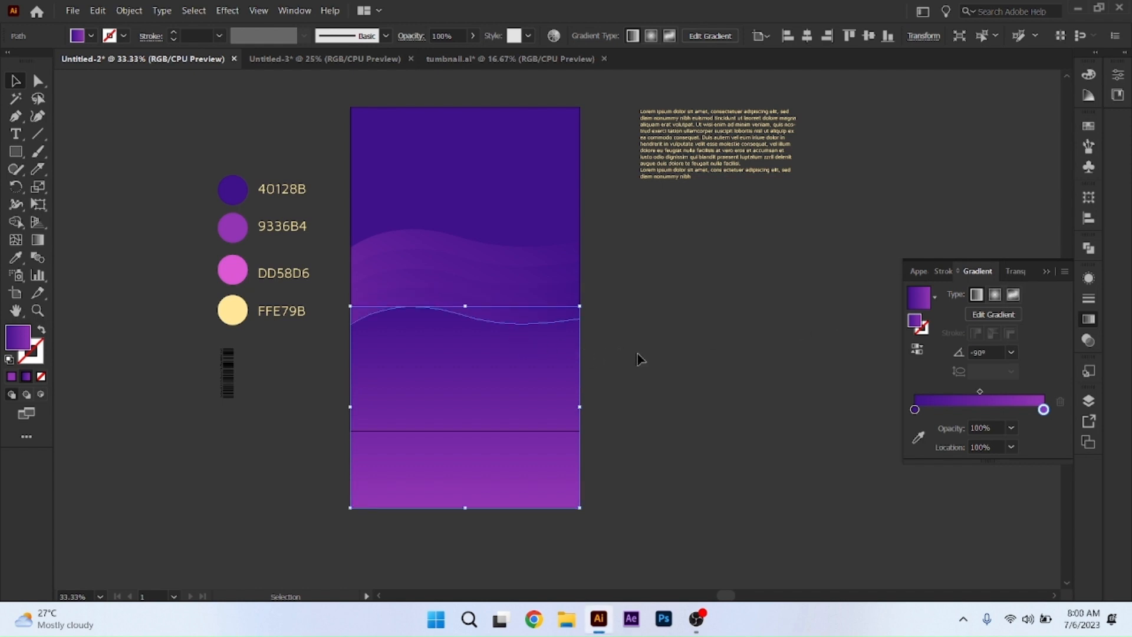
click(1012, 352)
click(1033, 286)
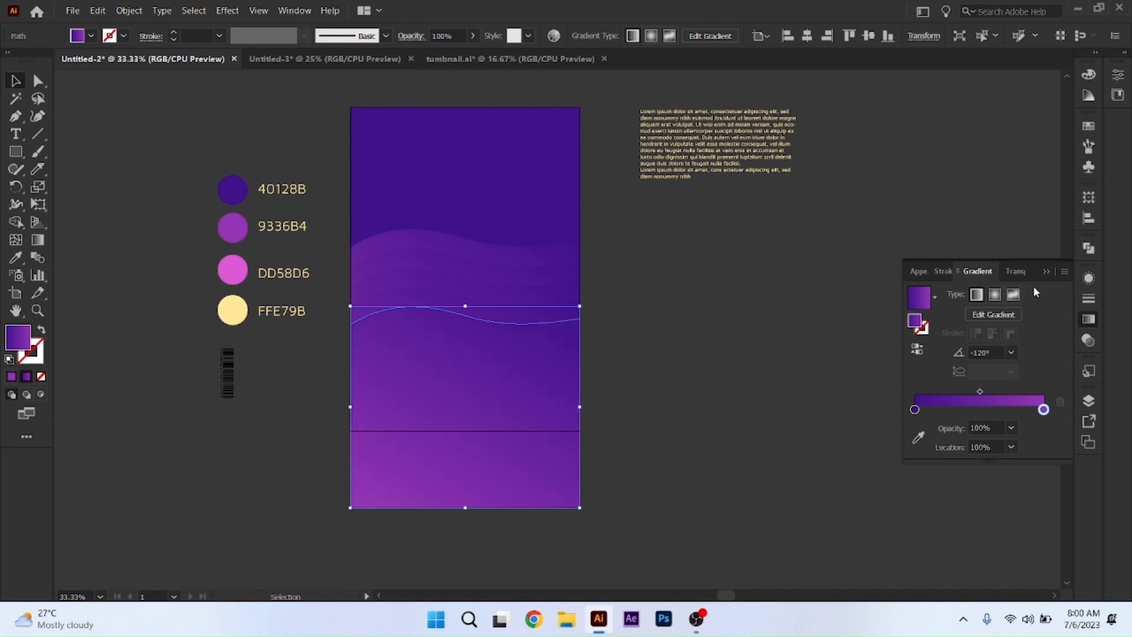
click(1012, 352)
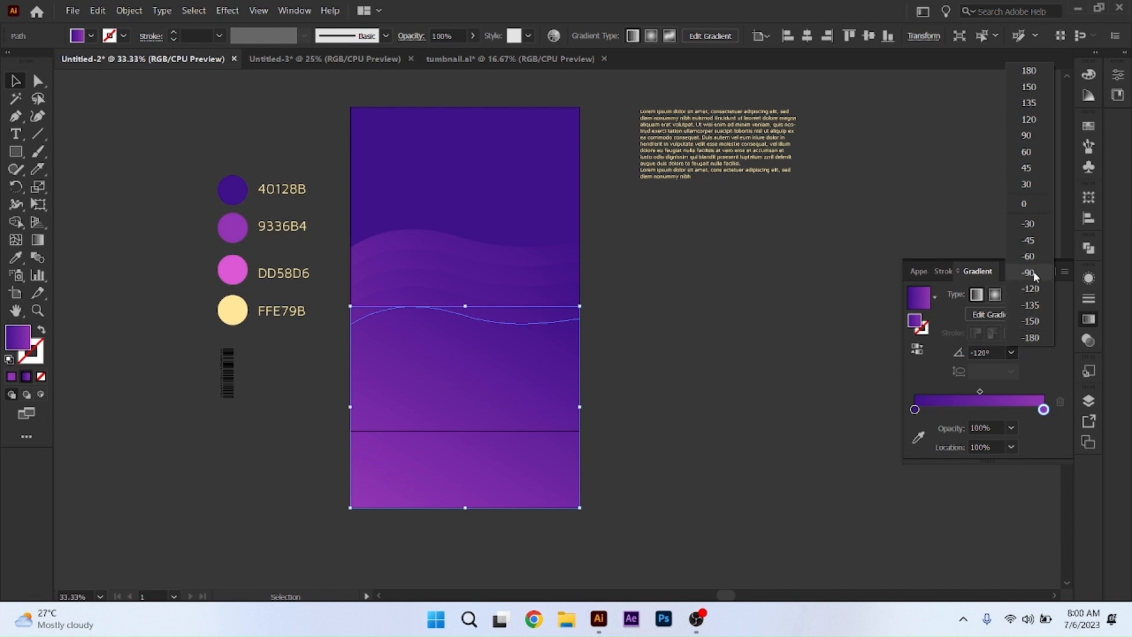
click(1036, 325)
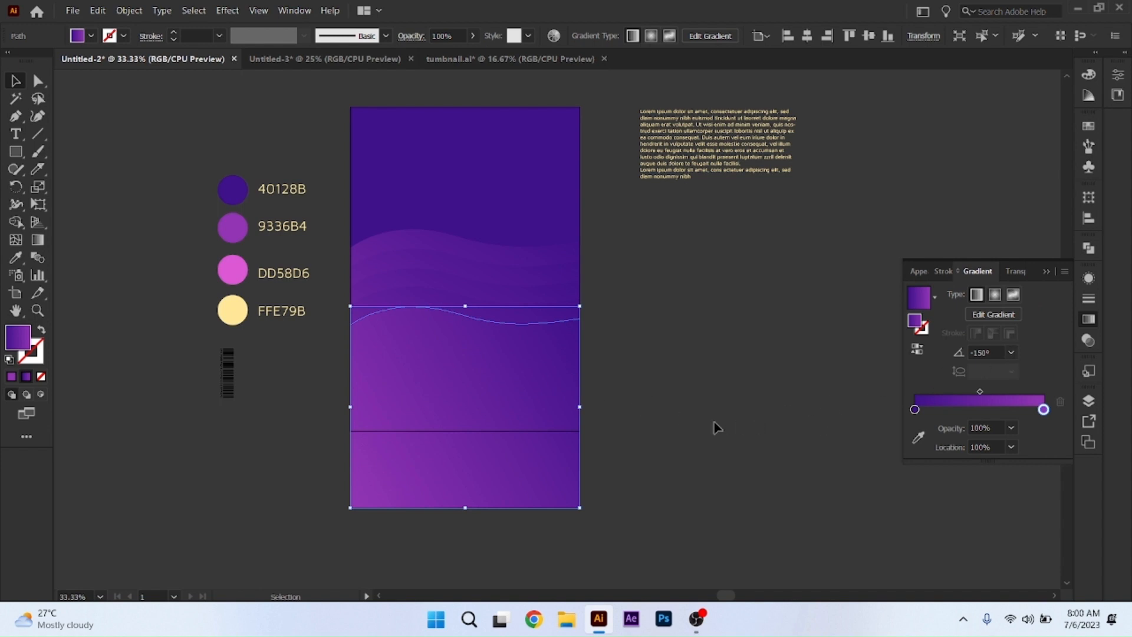
click(1011, 353)
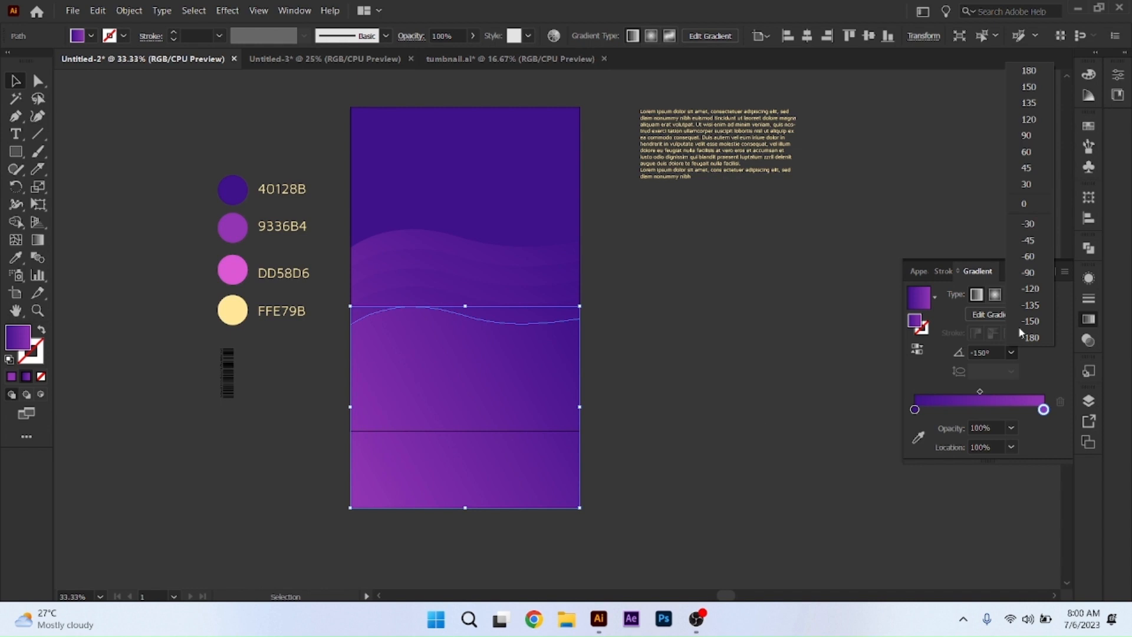
click(1023, 278)
click(709, 389)
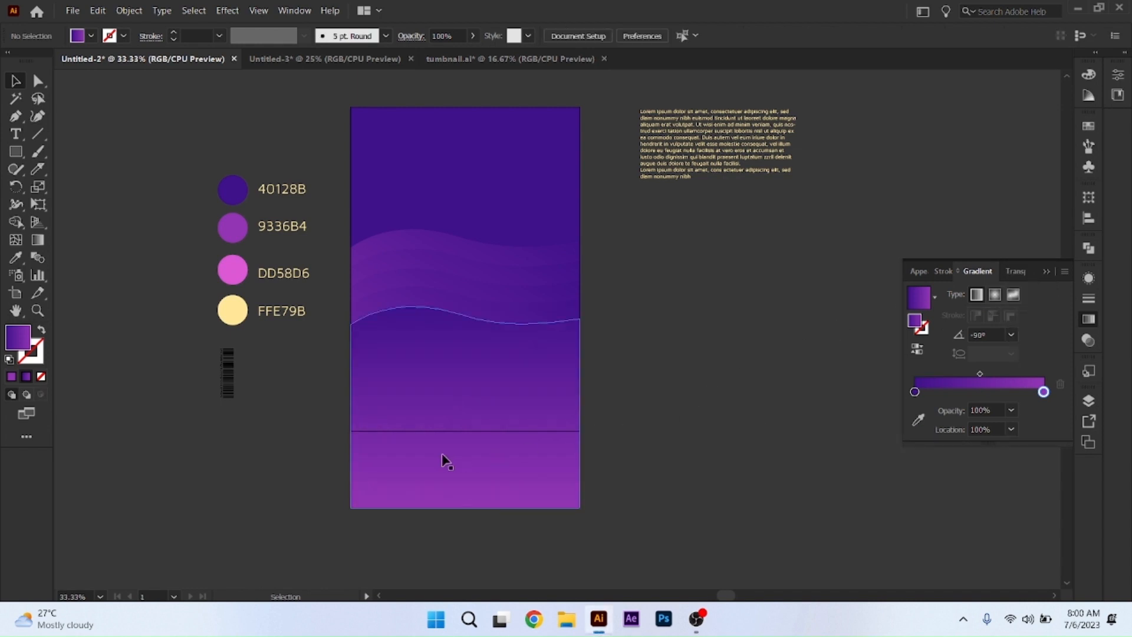
Select all five waves and merge their overlapping strips below the artboard into one piece with the Shape Builder.
drag(331, 249, 635, 434)
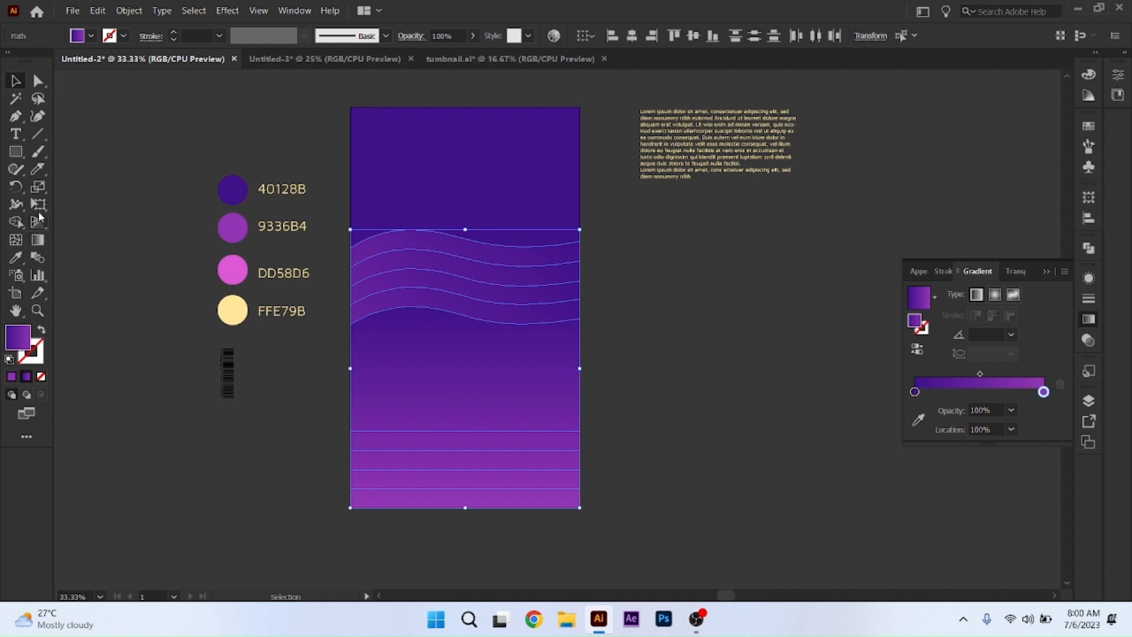
click(16, 221)
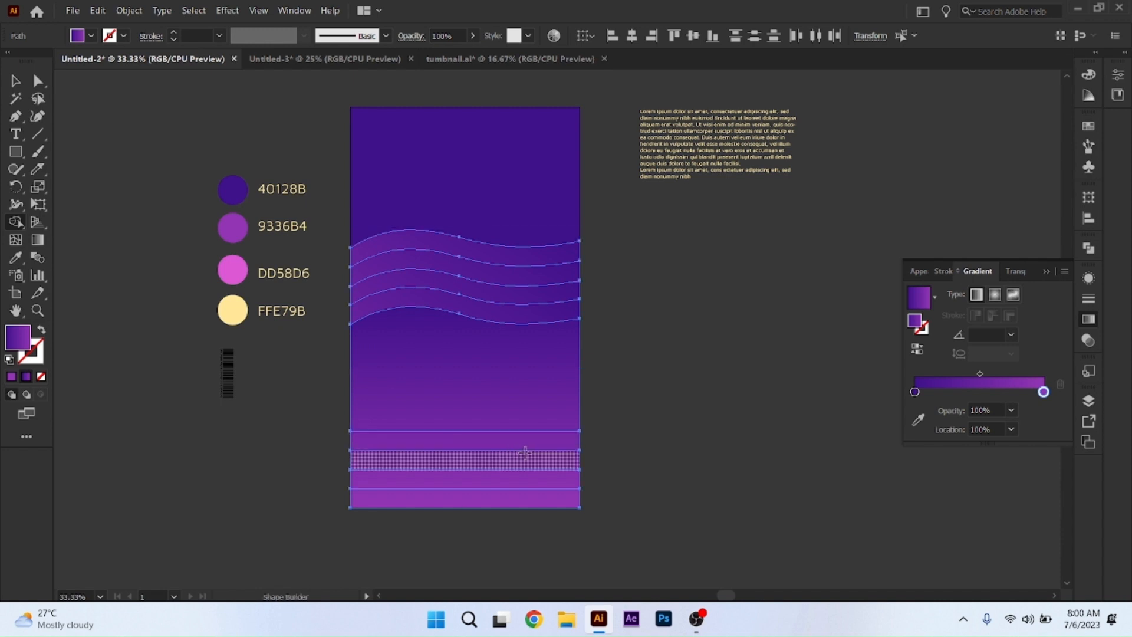
drag(546, 446, 535, 497)
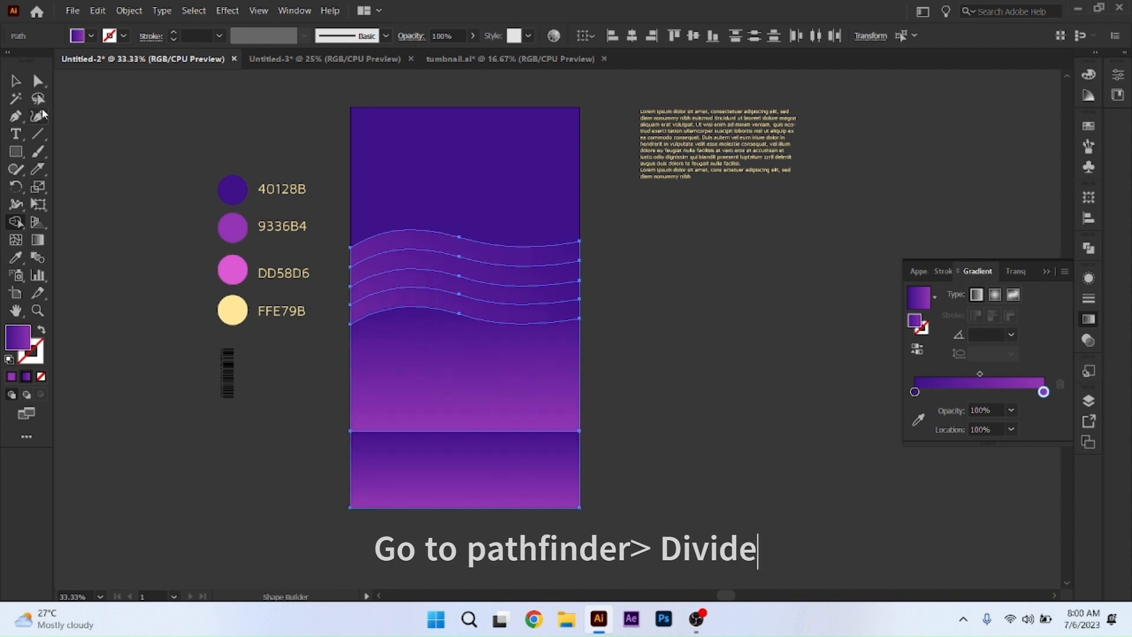
key(v)
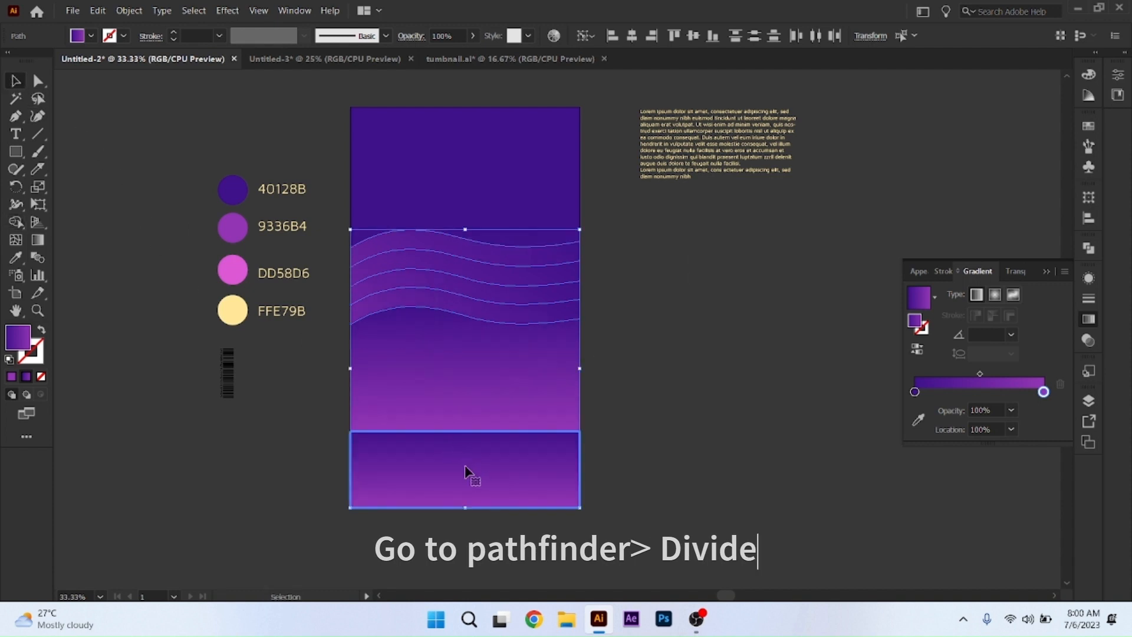
drag(465, 466, 563, 476)
key(ctrl+z)
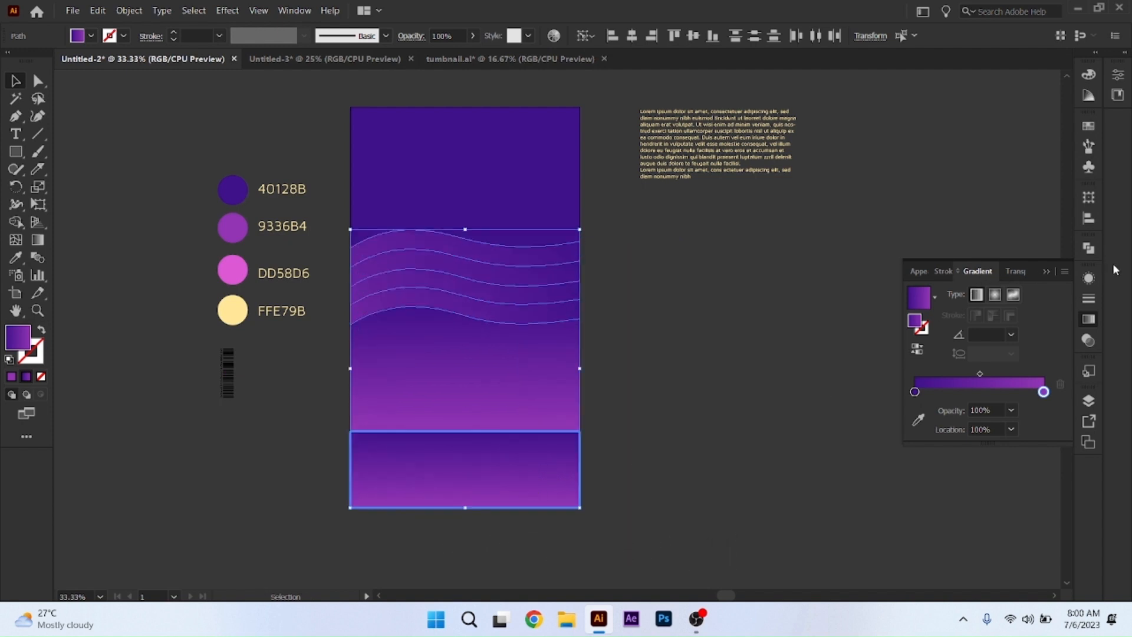
Divide the selected waves with Pathfinder and ungroup the resulting pieces.
click(1089, 248)
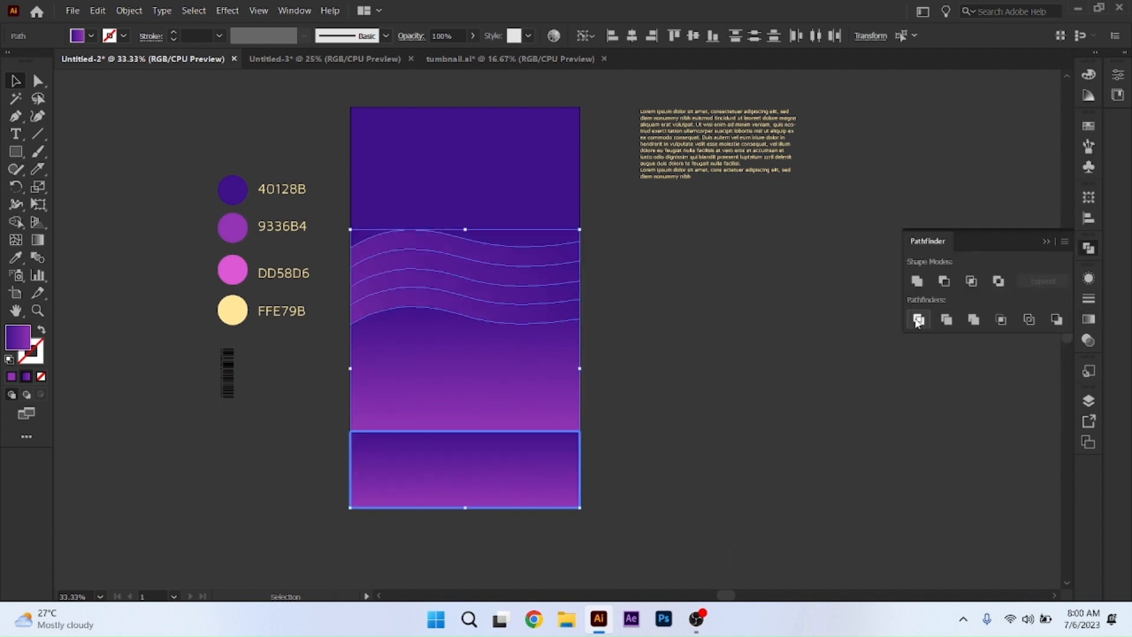
click(918, 319)
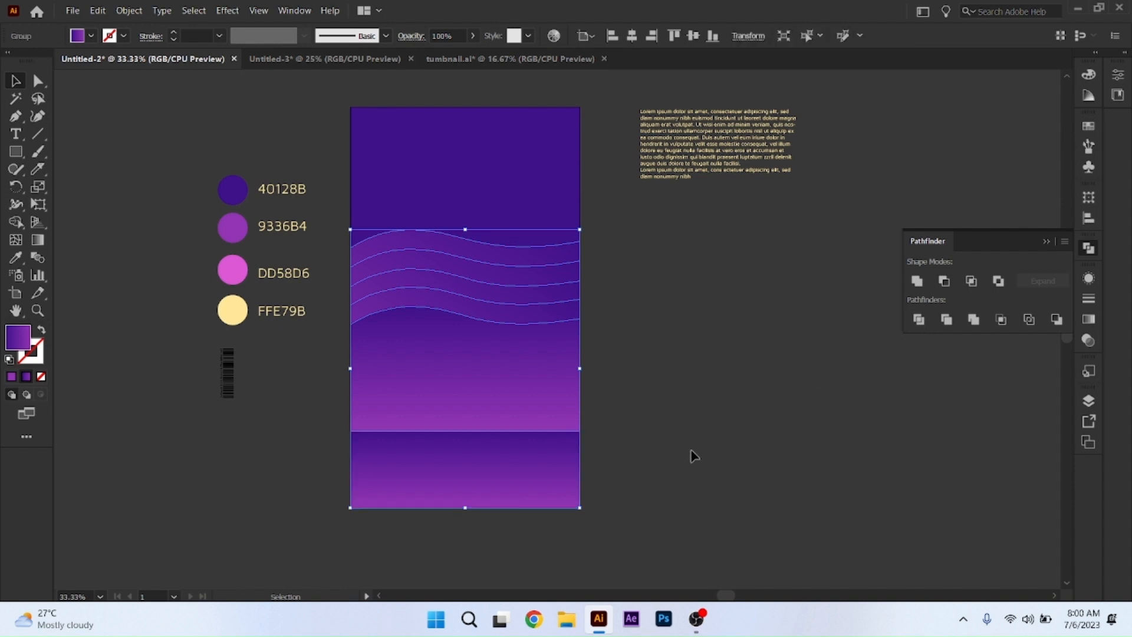
click(694, 455)
click(550, 466)
right_click(549, 465)
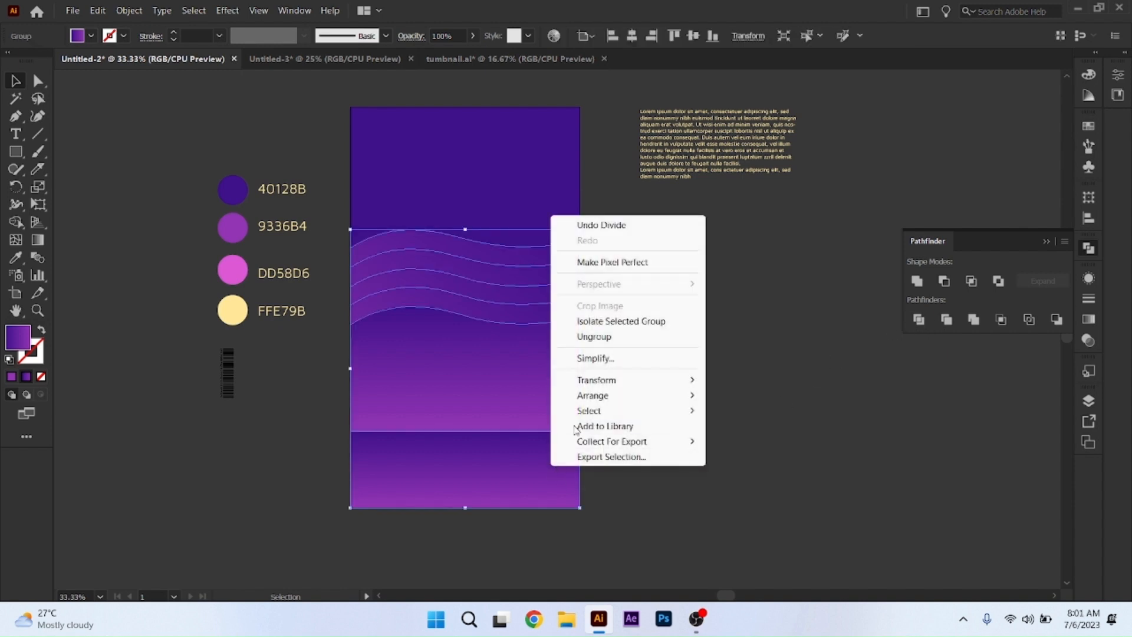
click(614, 341)
click(581, 435)
Move the merged strip below the artboard off to the side and delete it.
click(519, 475)
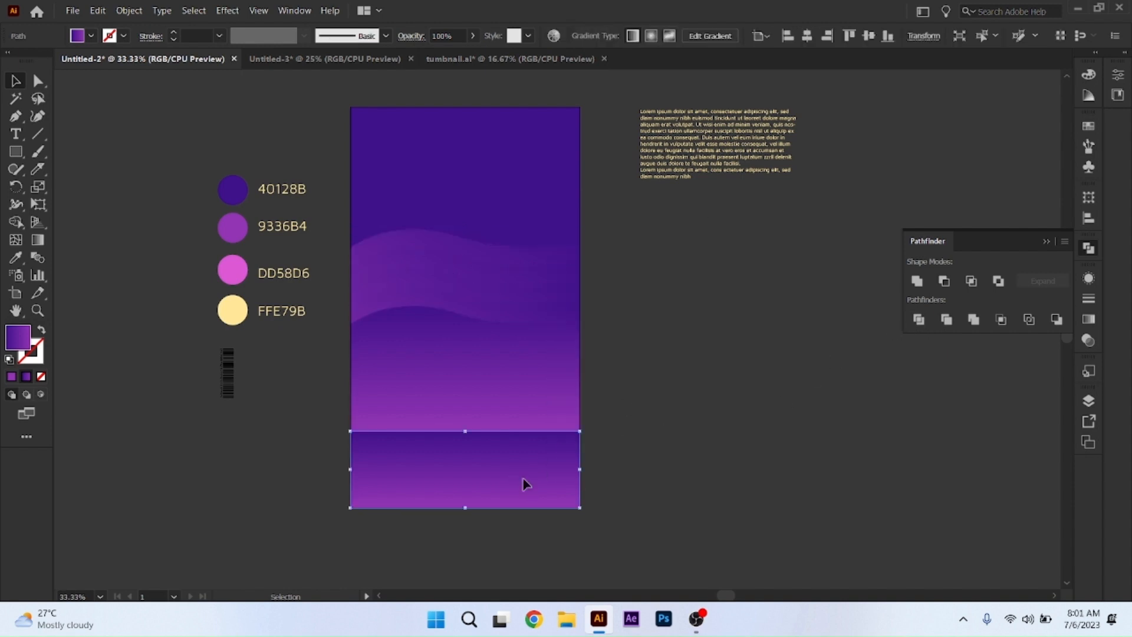
drag(523, 479, 838, 484)
key(Delete)
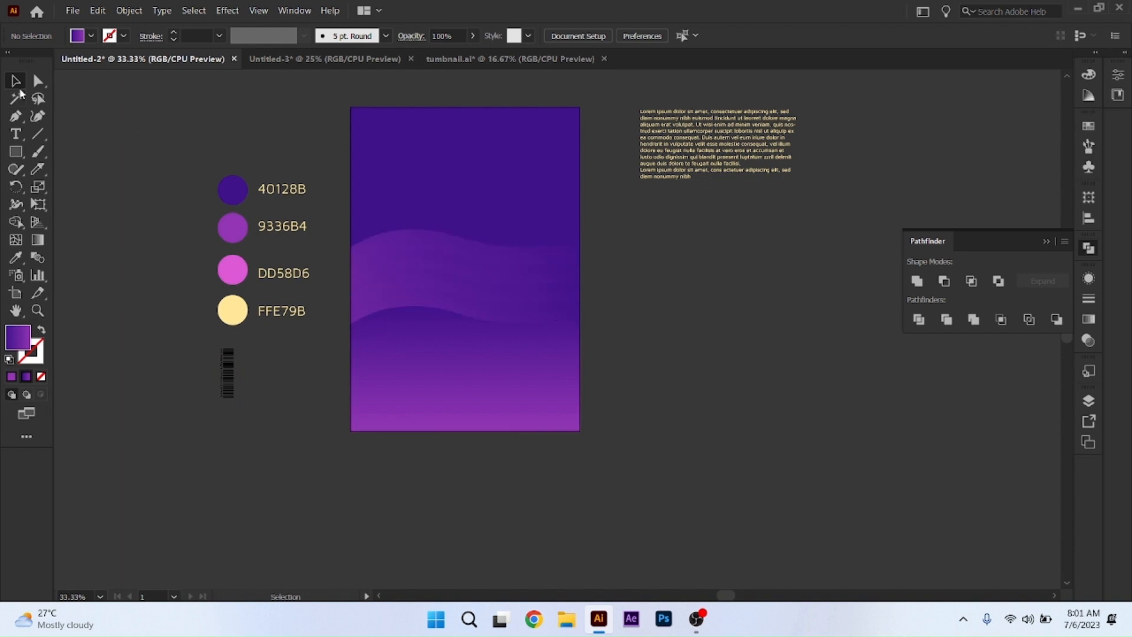
Select all the wave pieces on the artboard and group them.
drag(333, 244, 493, 379)
click(129, 10)
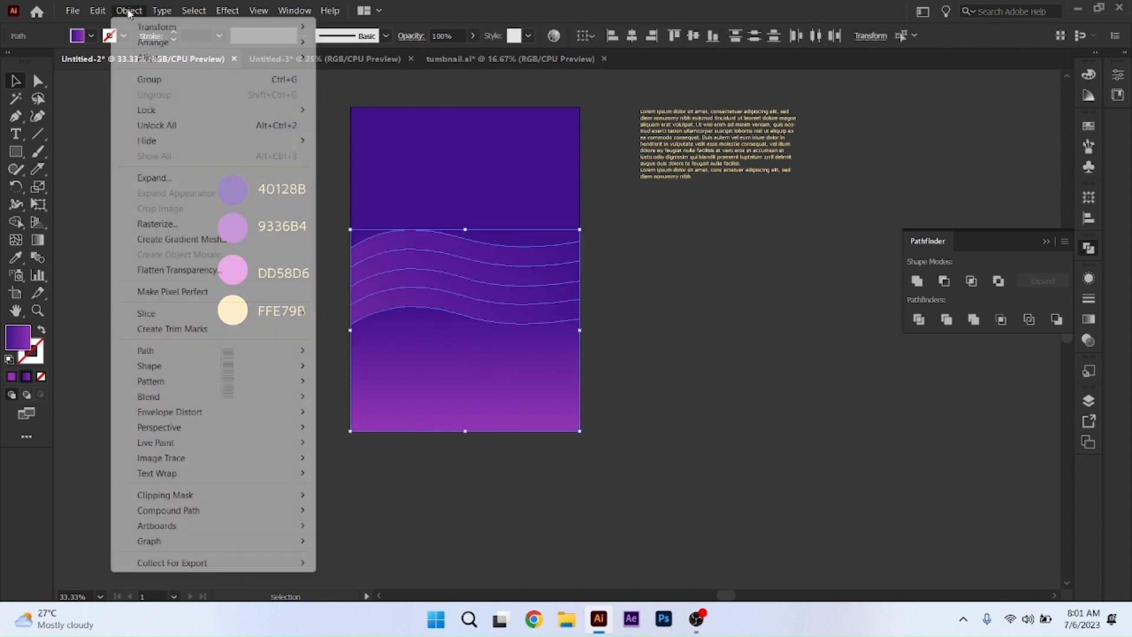
click(165, 79)
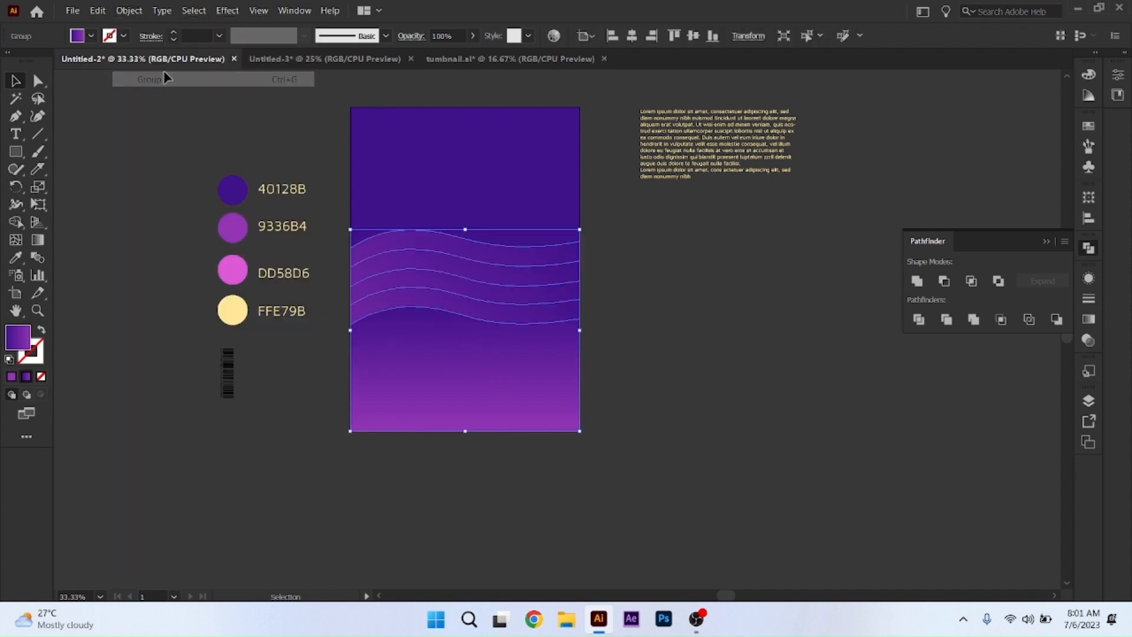
click(726, 352)
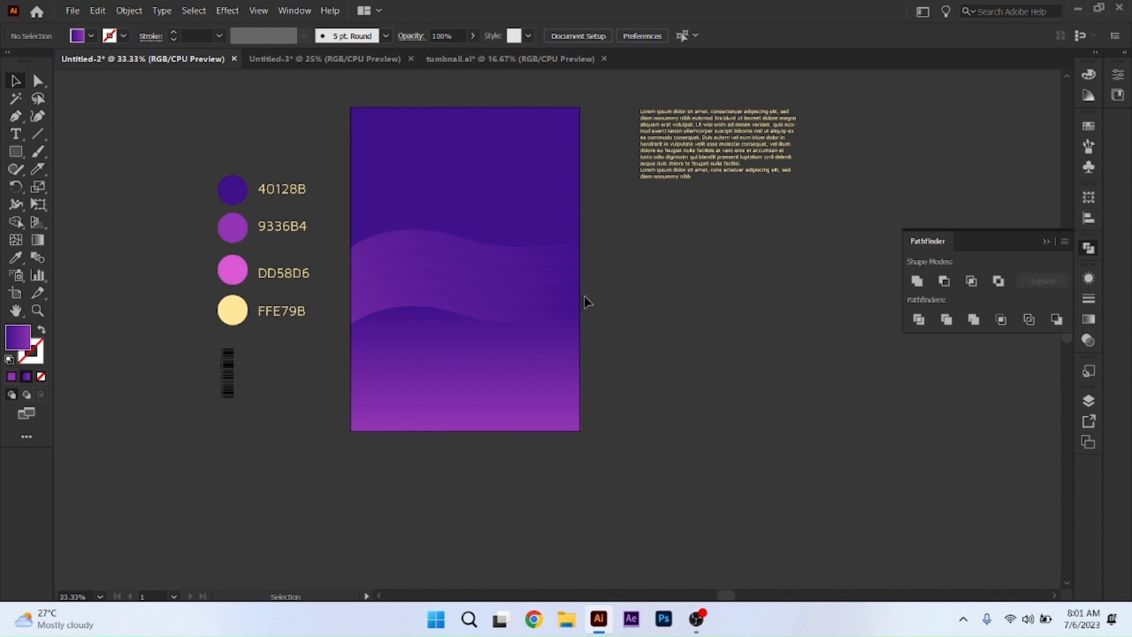
Add the point text "He" on the empty canvas beside the artboard.
click(15, 139)
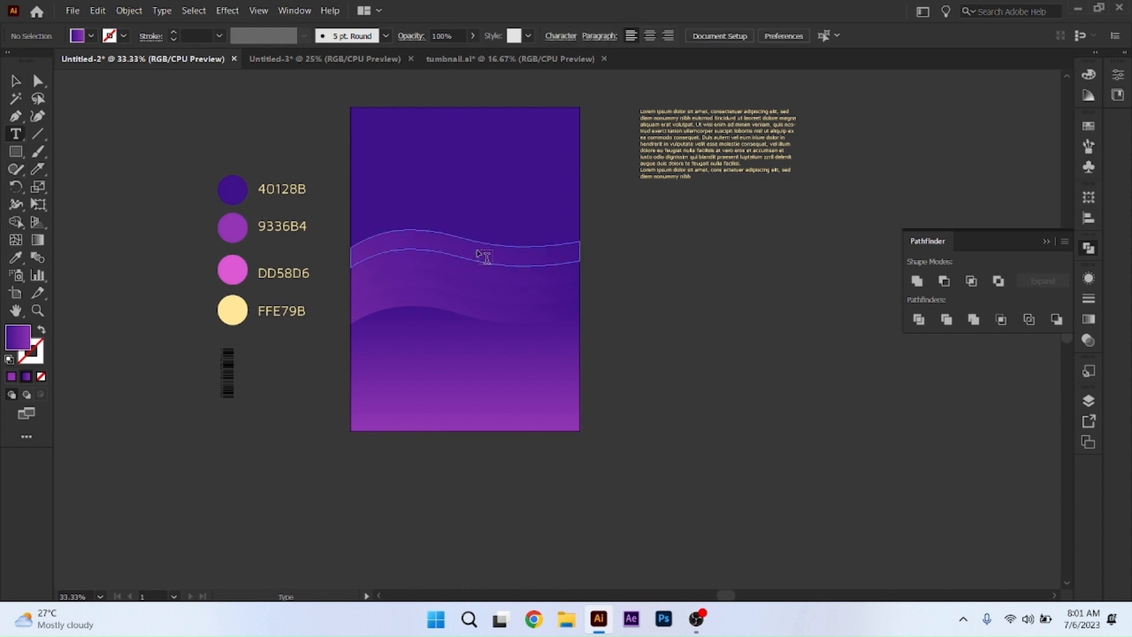
click(624, 269)
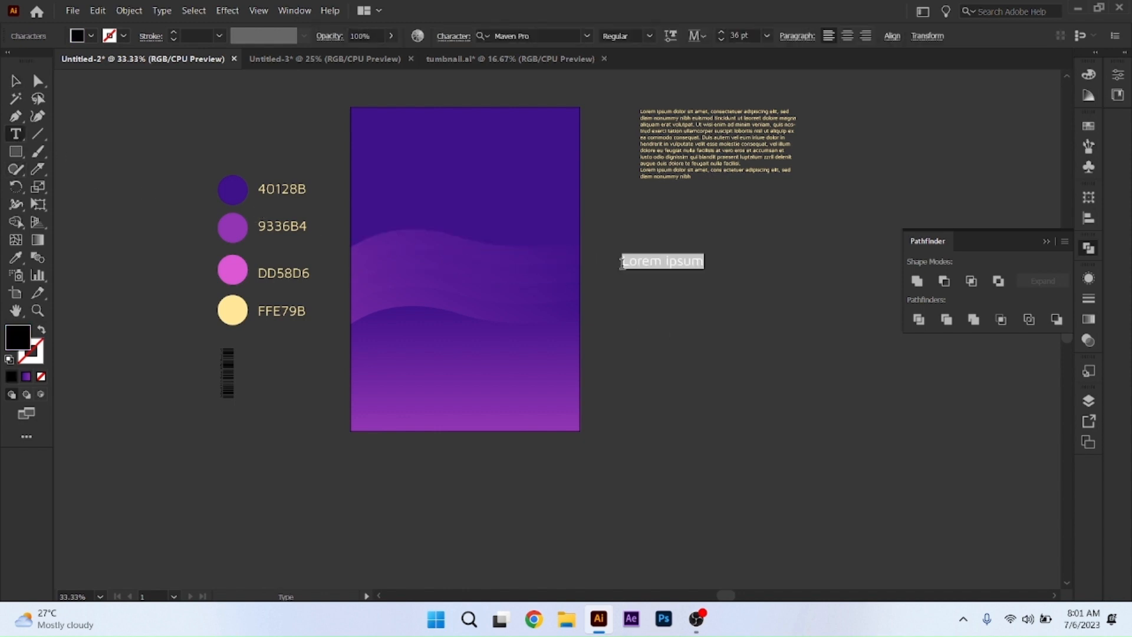
key(BackSpace)
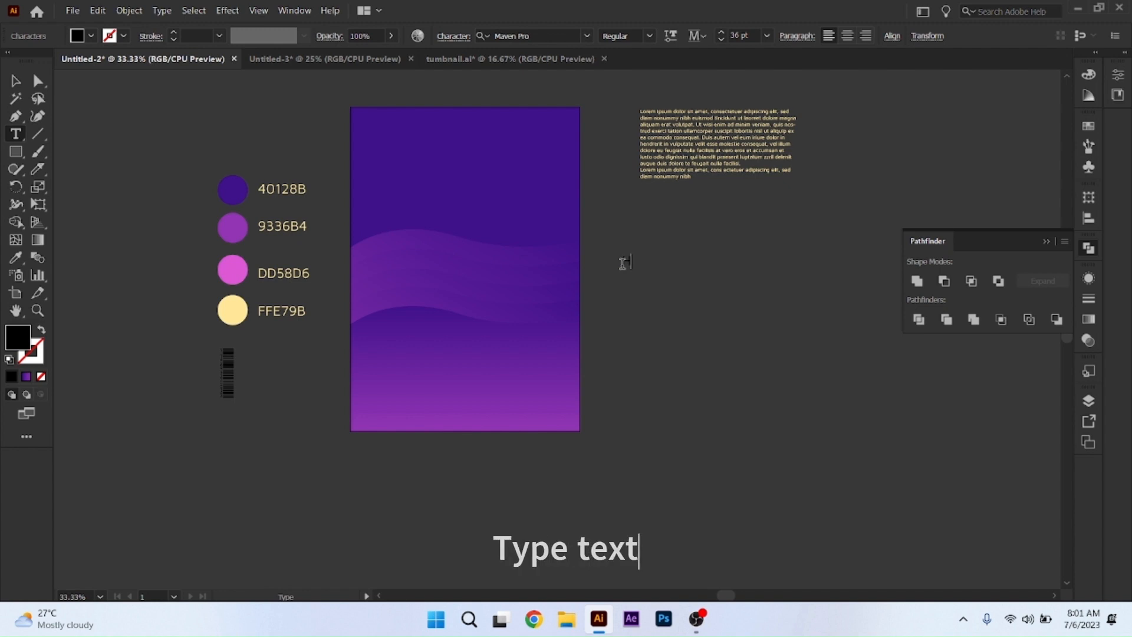
text(He)
key(Escape)
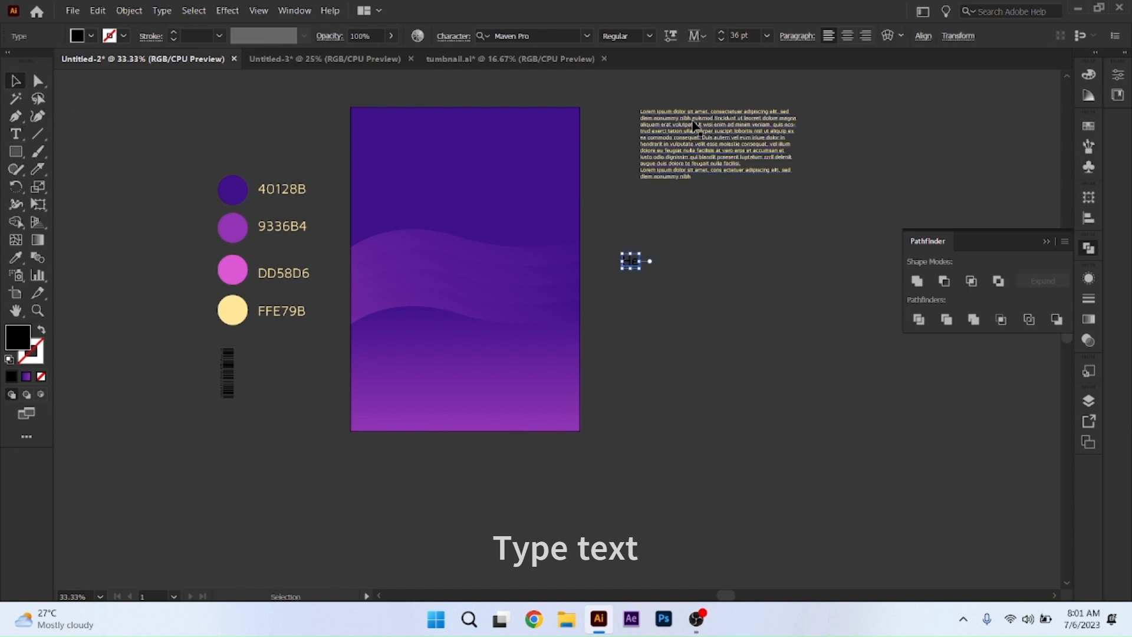
Set the He text in Bahnschrift SemiBold and scale it up to about 324 pt.
click(587, 36)
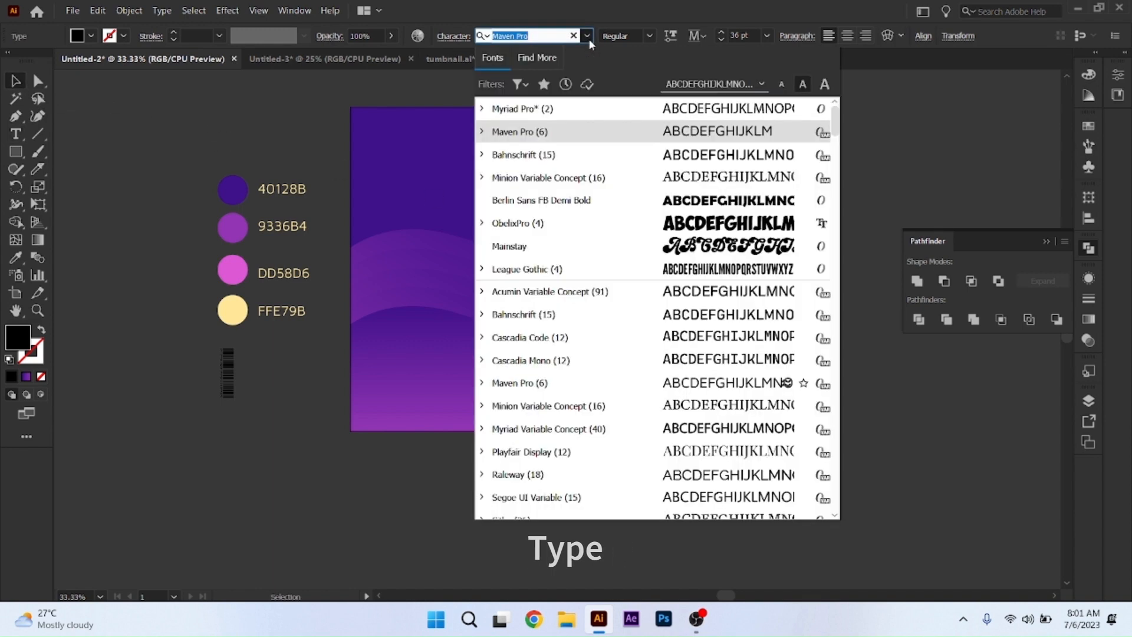
click(482, 155)
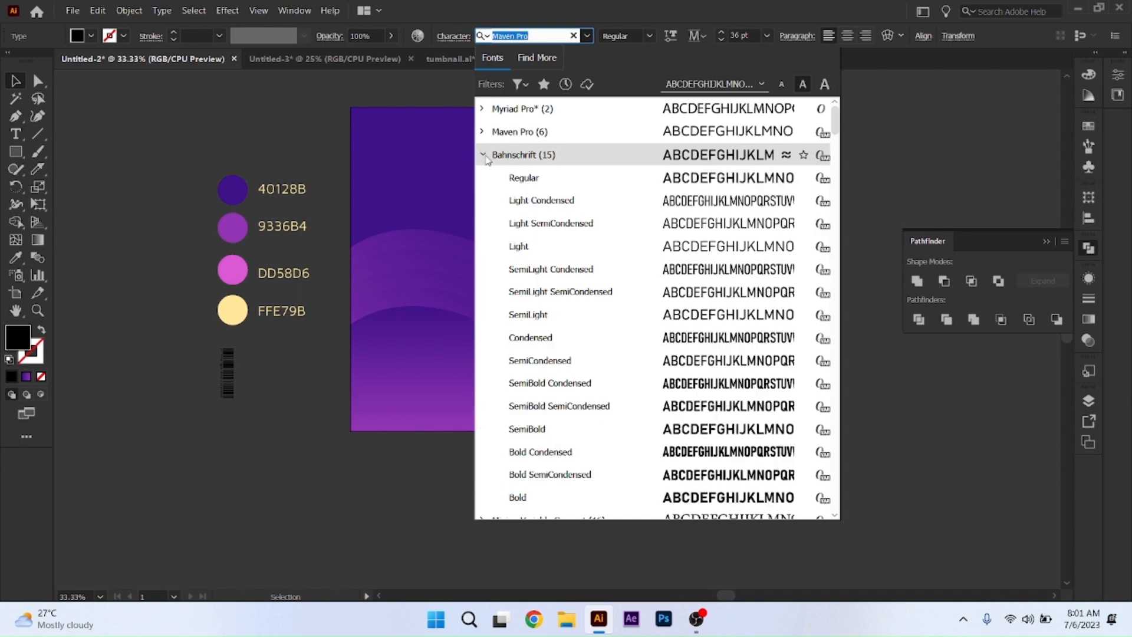
click(538, 430)
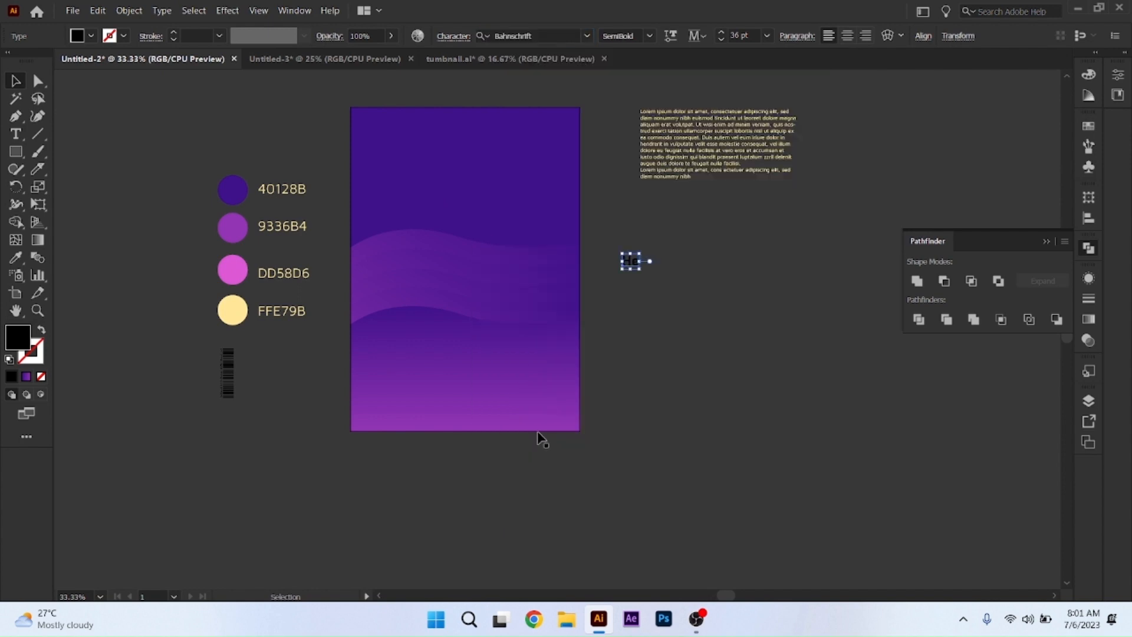
drag(640, 273, 774, 395)
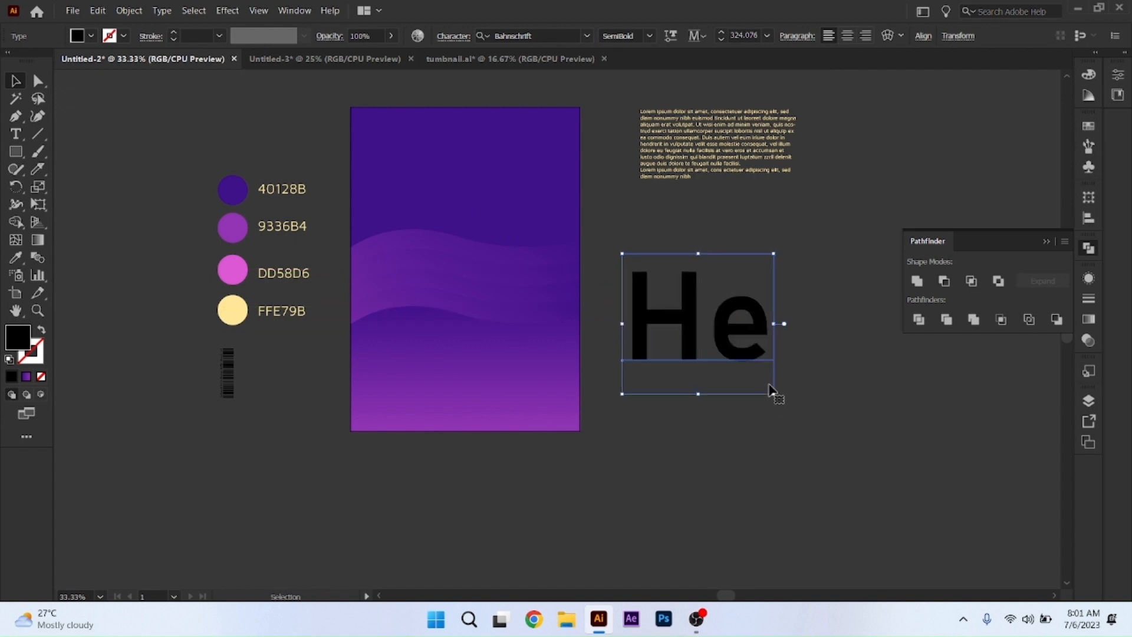
Fill the He text with the pale yellow FFE79B sampled from the palette circle.
click(16, 260)
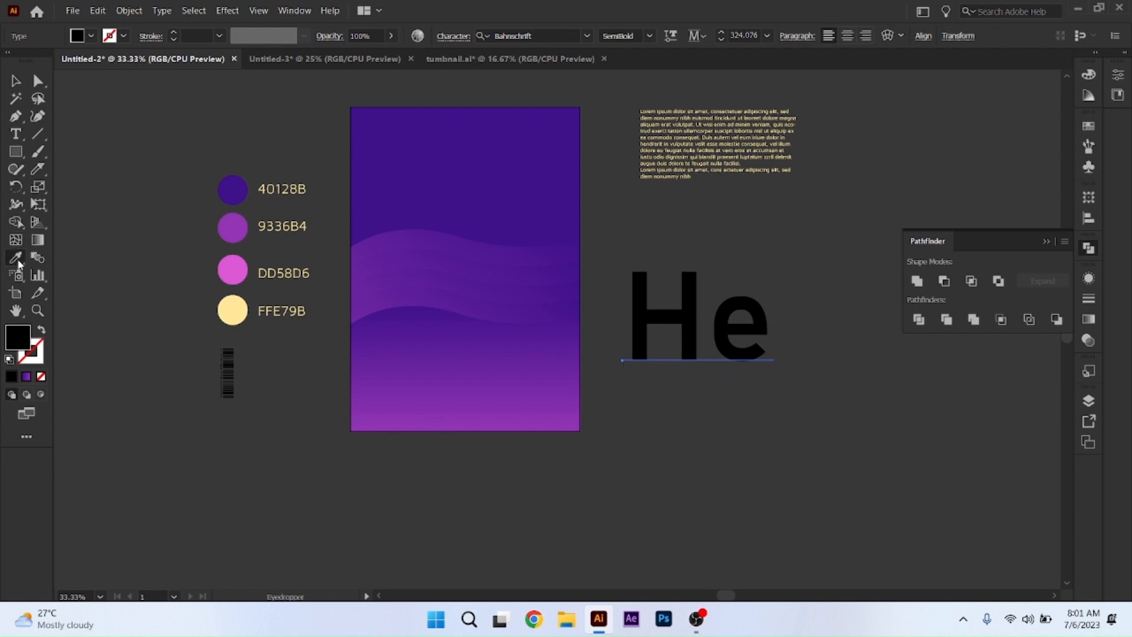
click(232, 307)
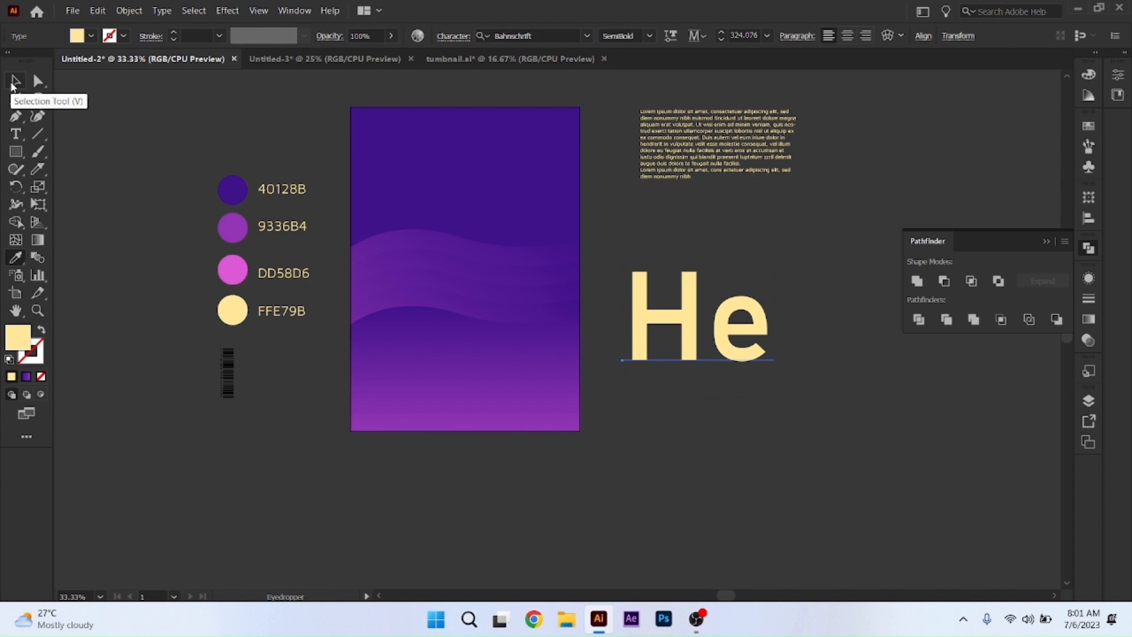
click(13, 85)
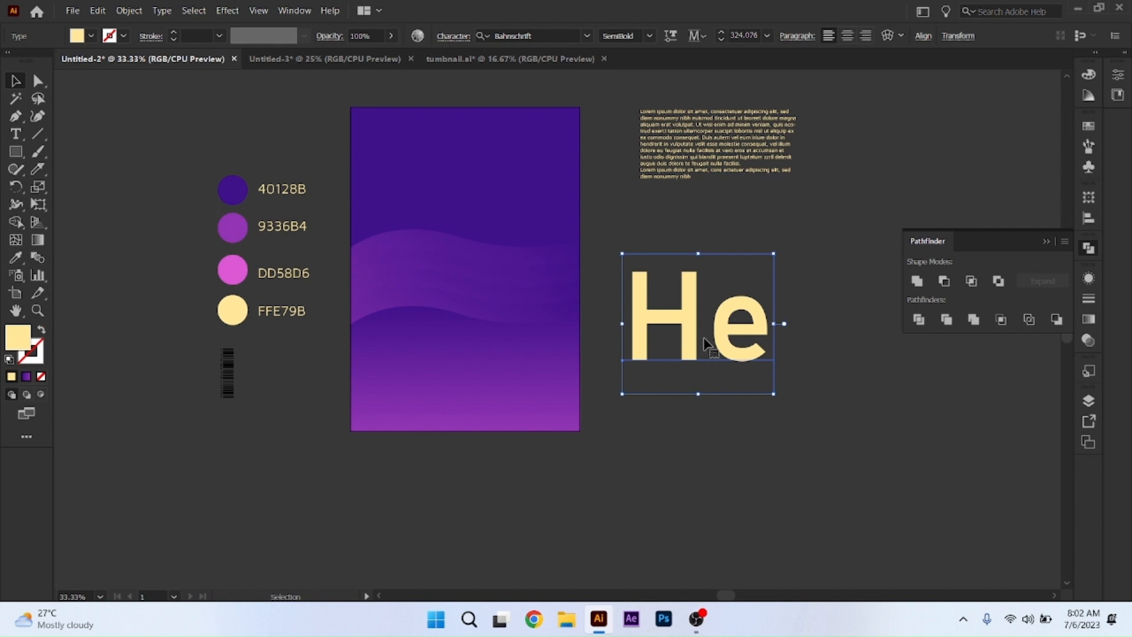
Change the fill of the He text to a neutral mid grey.
double_click(15, 335)
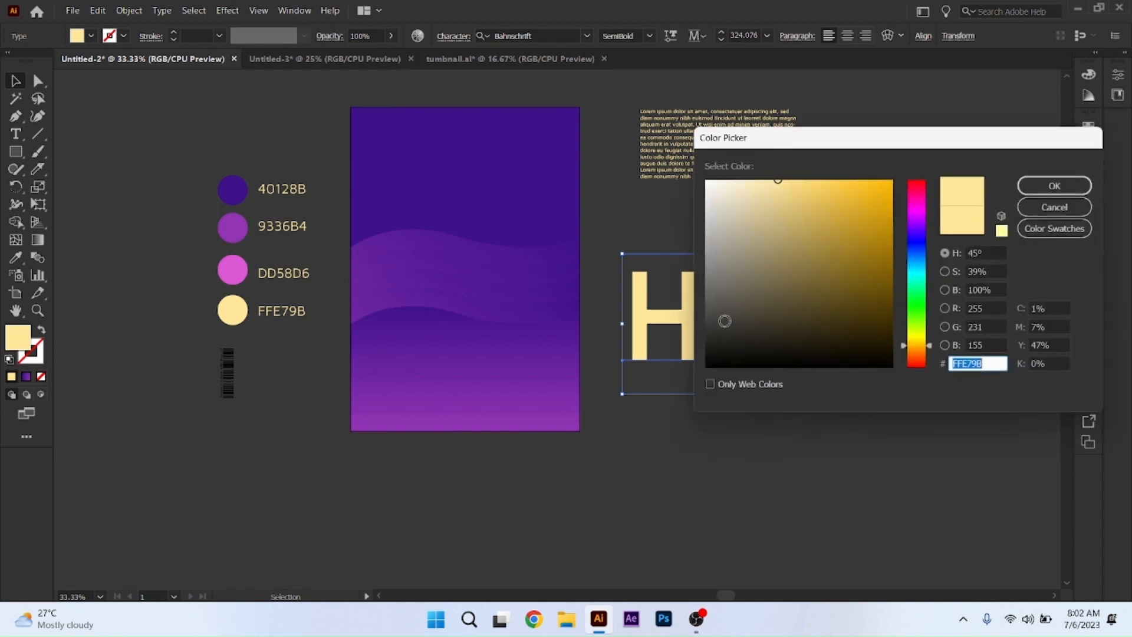
click(709, 297)
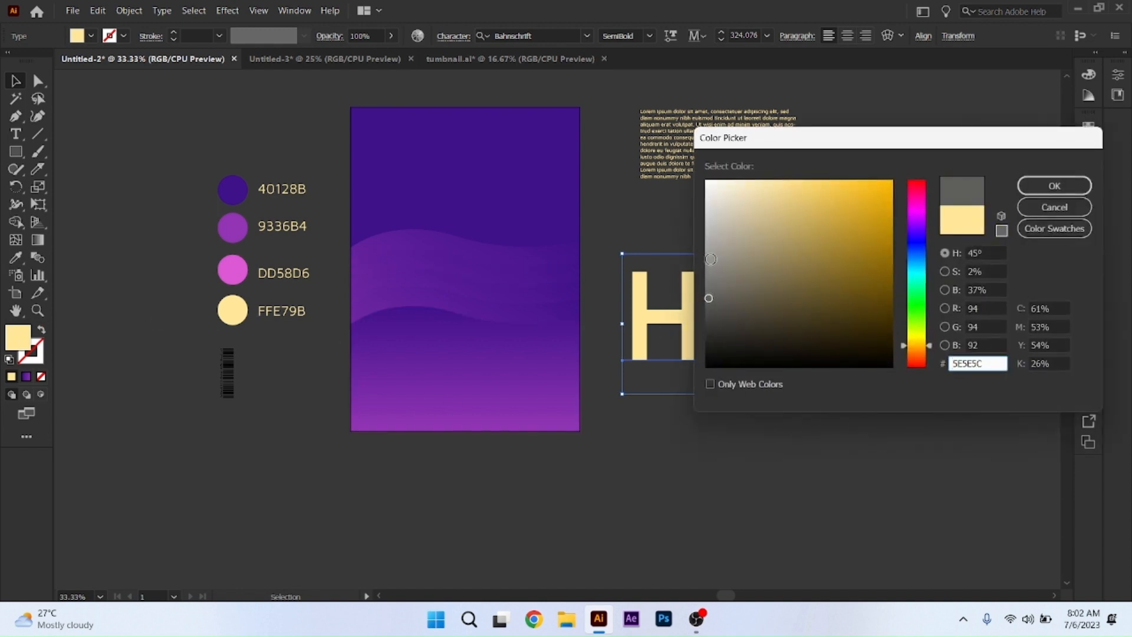
click(1054, 186)
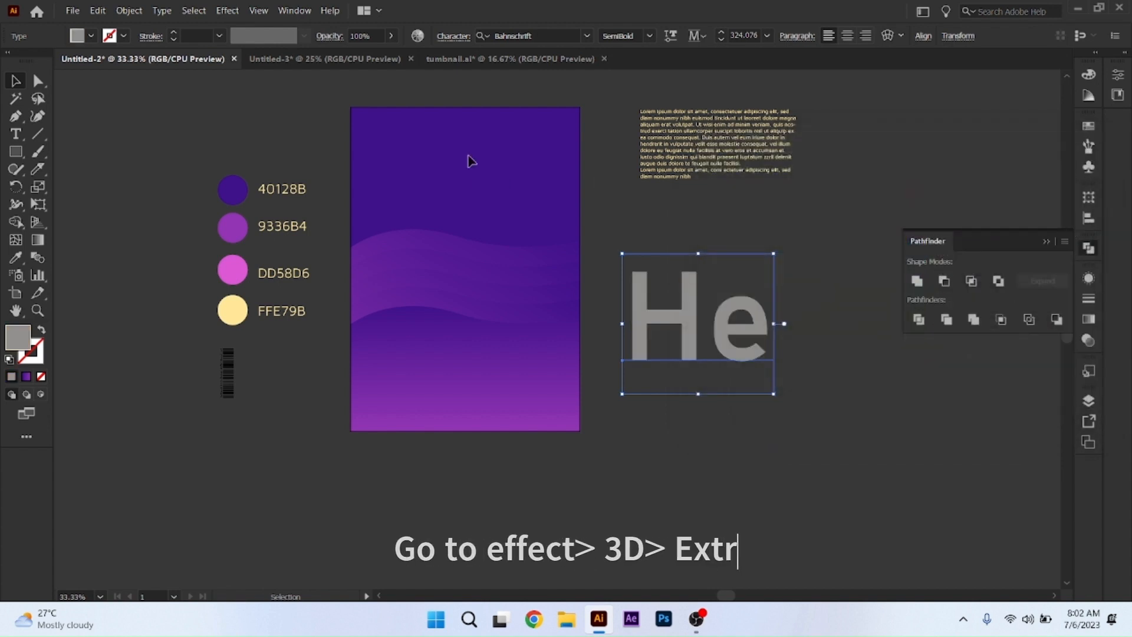
Apply a 3D Extrude & Bevel effect to the He text with Off-Axis Front position and 0 pt extrude depth.
click(230, 11)
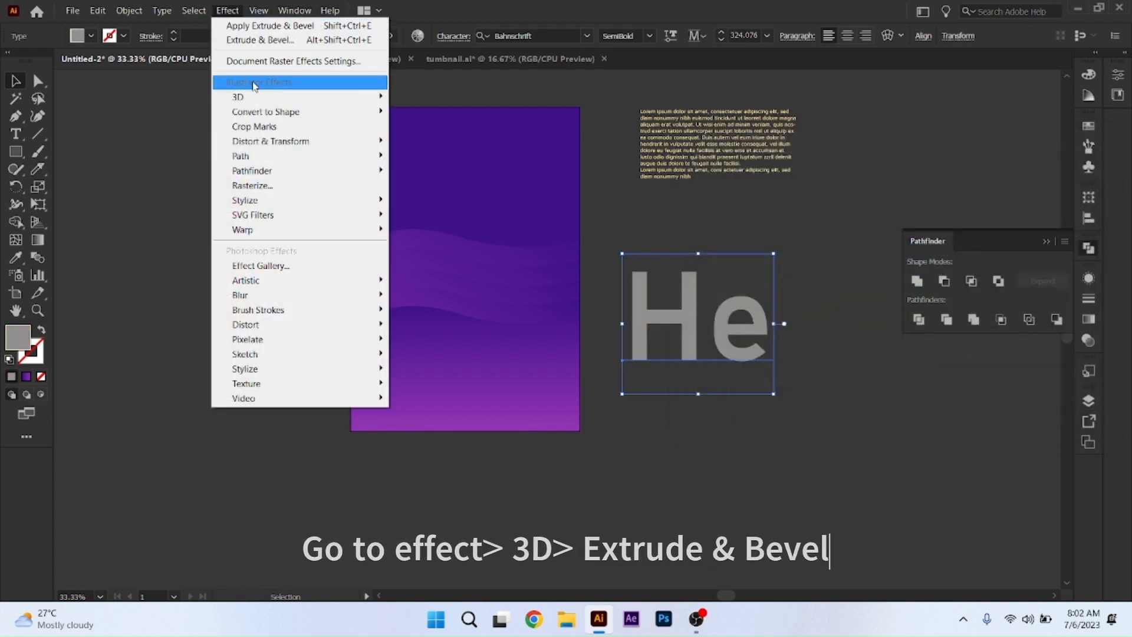
mouse_move(254, 99)
click(434, 95)
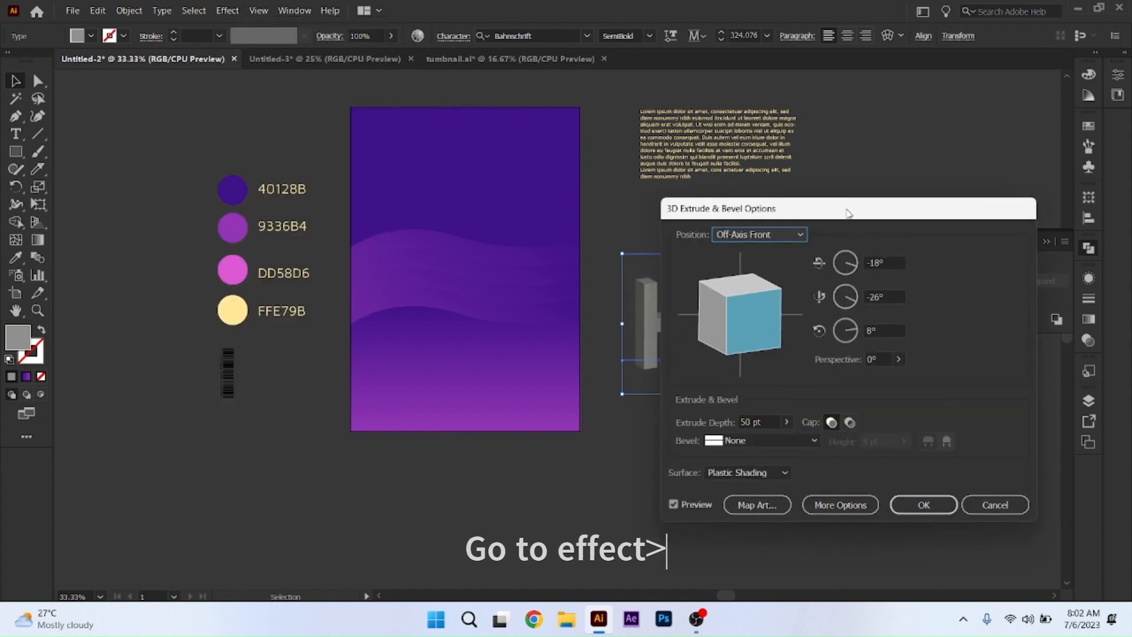
drag(847, 209, 875, 168)
click(803, 379)
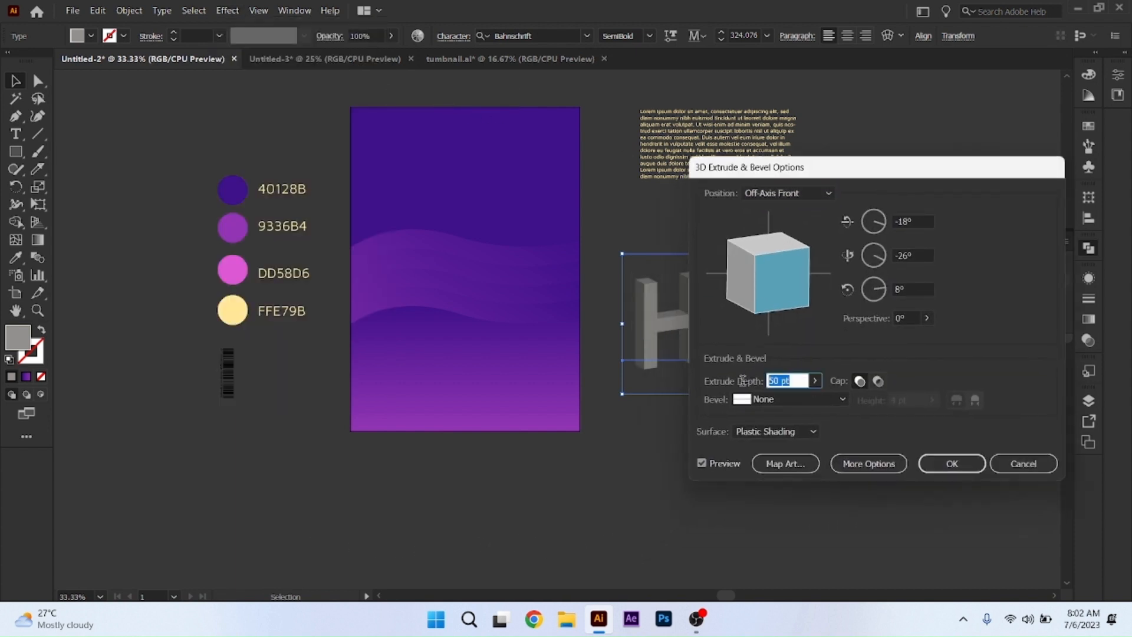
text(0)
click(968, 467)
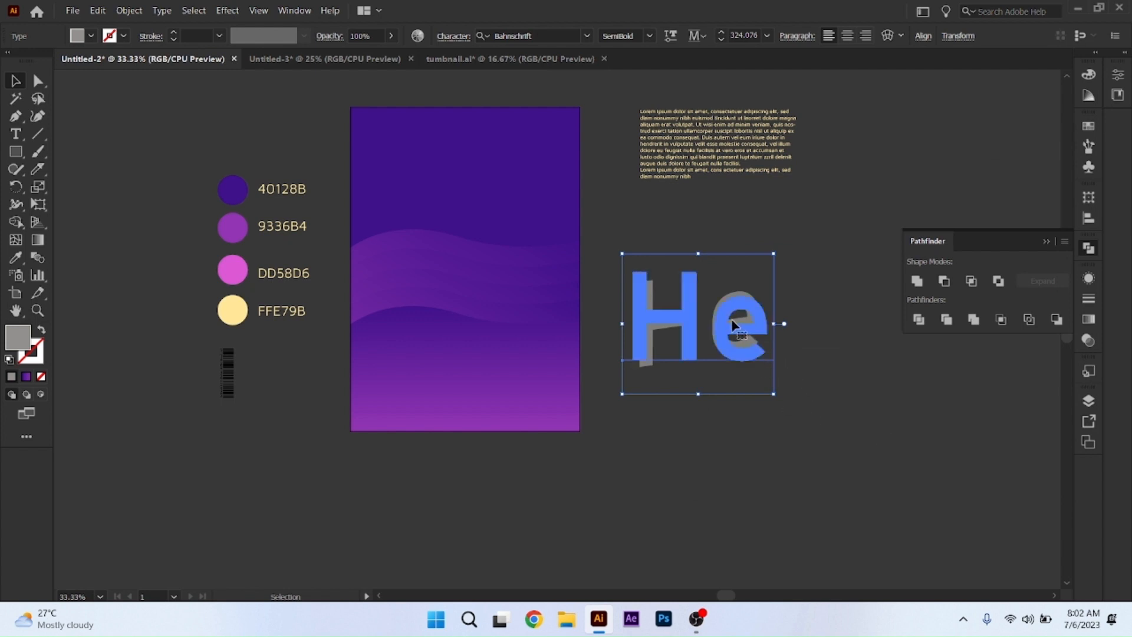
Expand the appearance of the tilted He text into editable shapes.
click(129, 10)
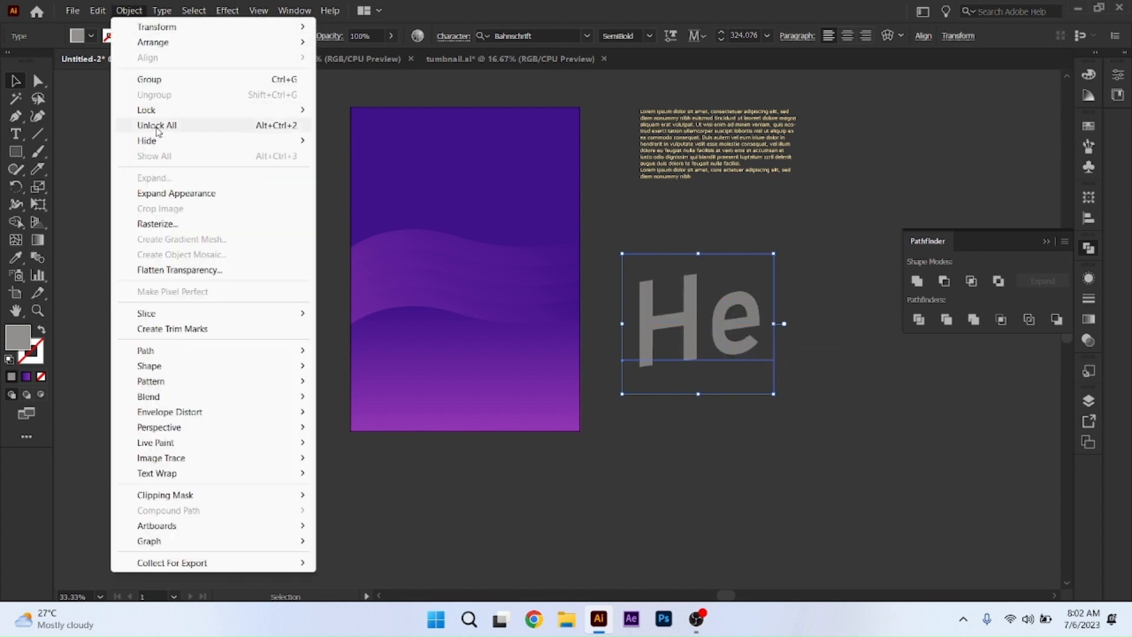
click(164, 194)
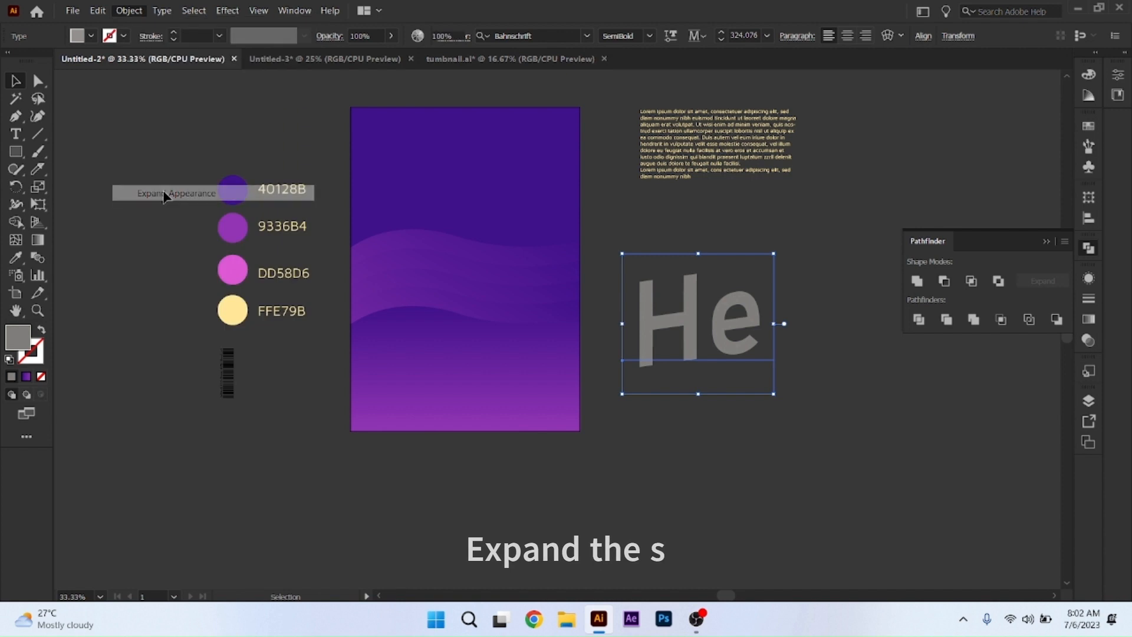
click(734, 444)
Move the expanded He lettering onto the lower right part of the purple artboard.
drag(691, 328, 514, 363)
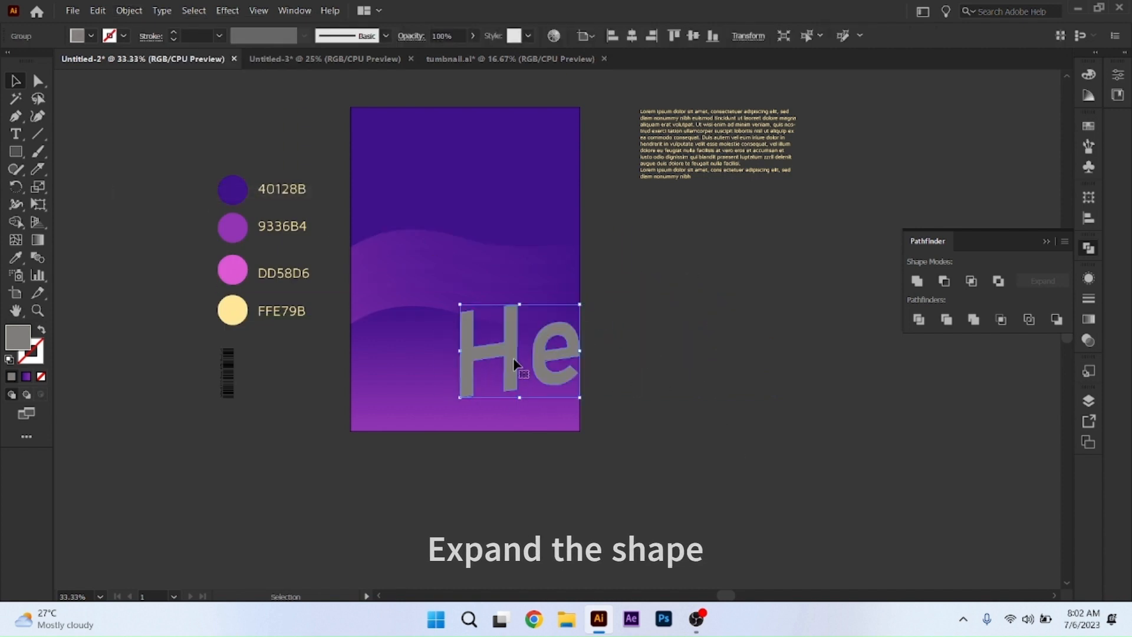
shift+click(514, 362)
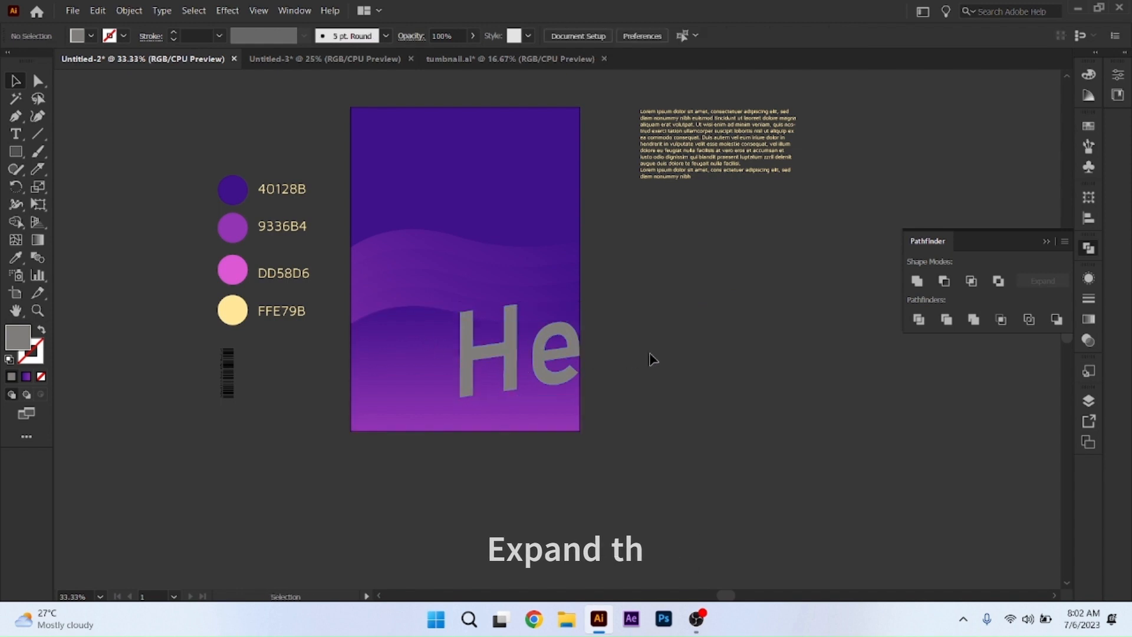
click(508, 351)
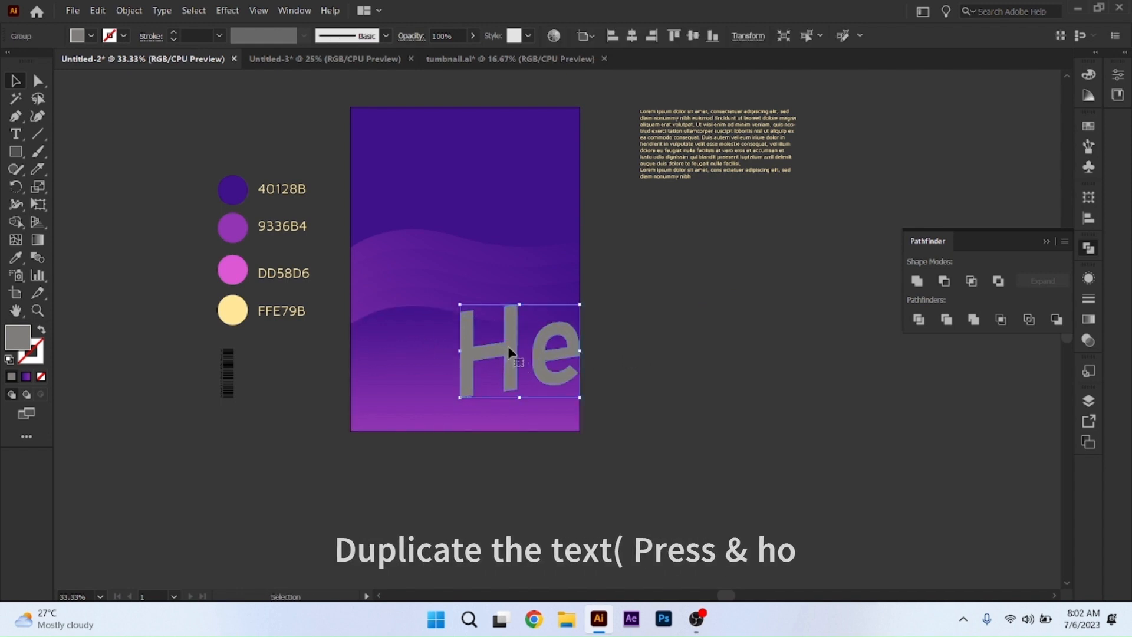
drag(507, 347, 495, 362)
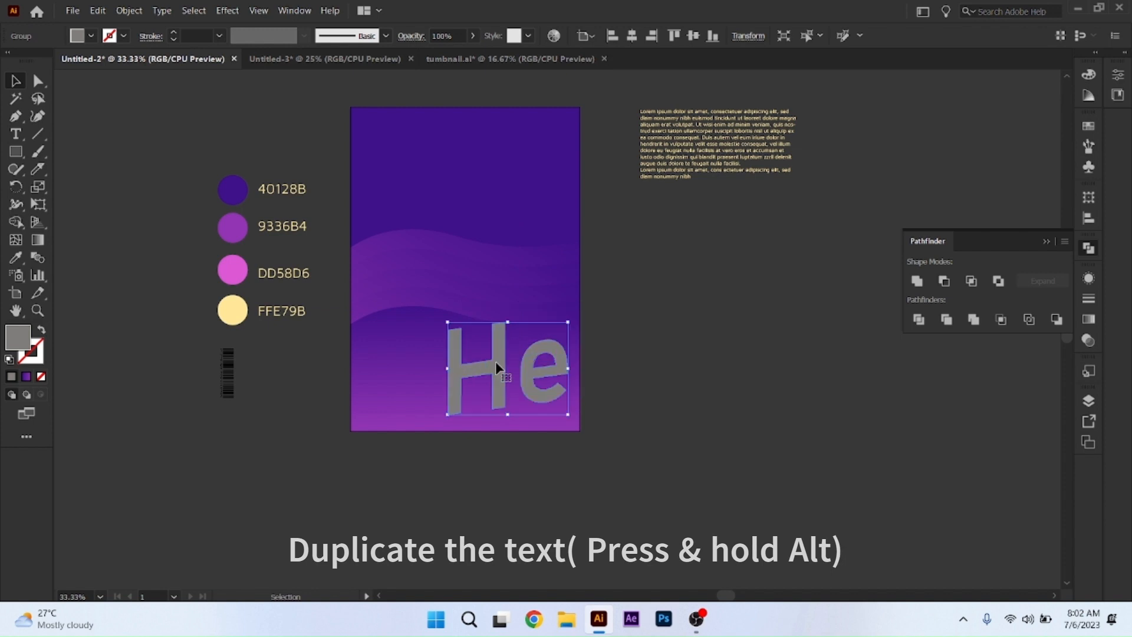
key(ctrl+shift+a)
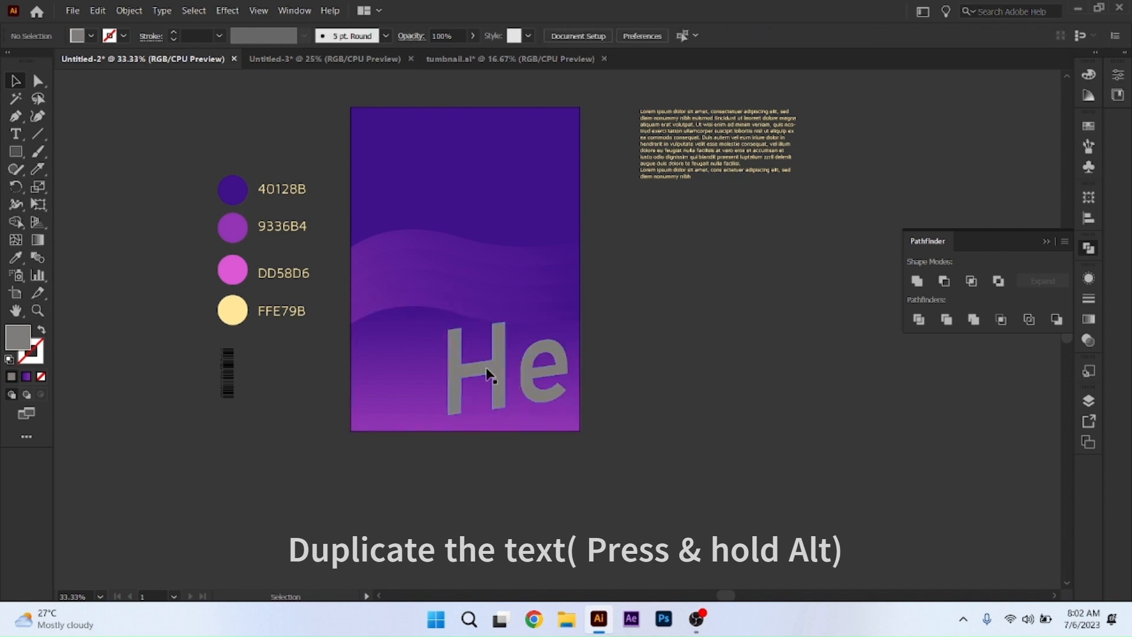
Duplicate the He lettering up and to the left, and fill the copy with the purple gradient sampled from the lower wave.
click(487, 370)
drag(487, 370, 440, 331)
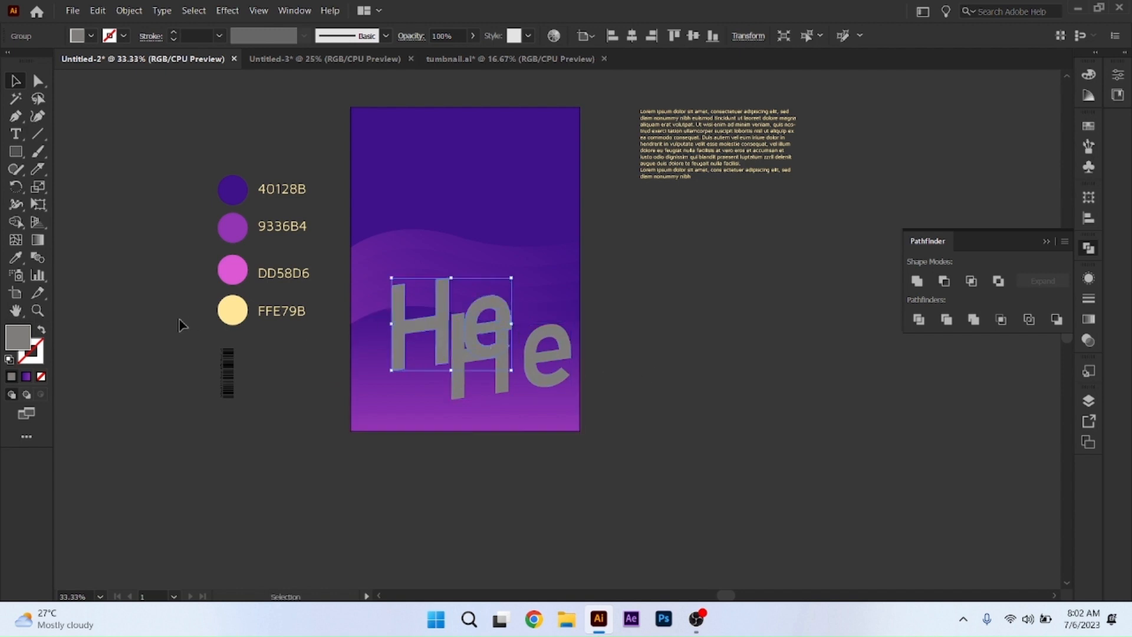
click(41, 331)
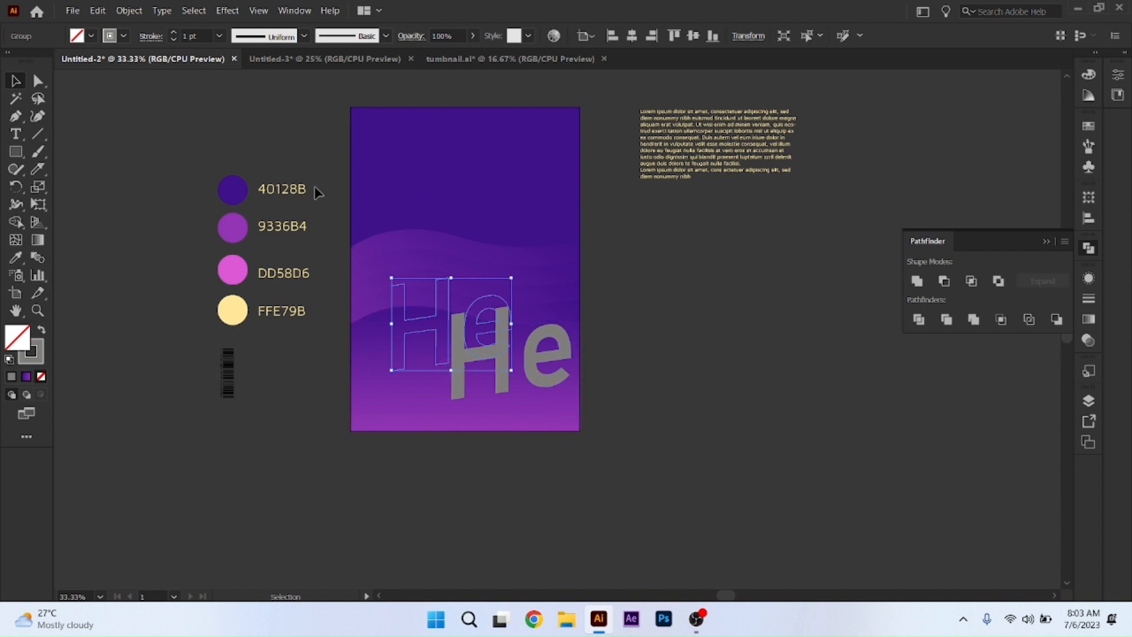
click(17, 260)
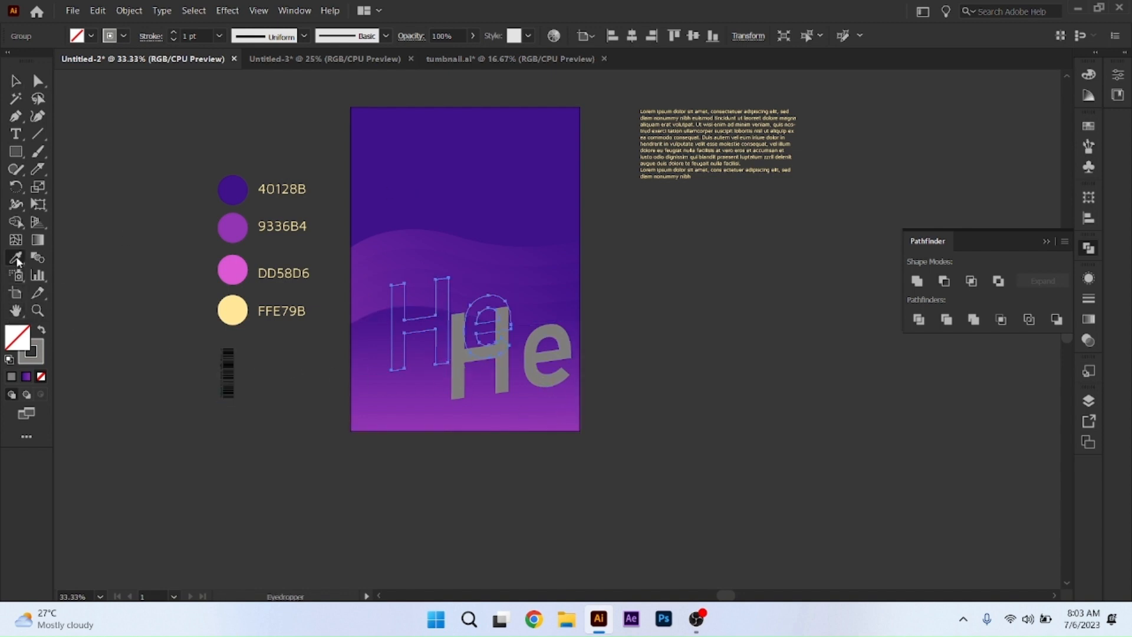
click(367, 334)
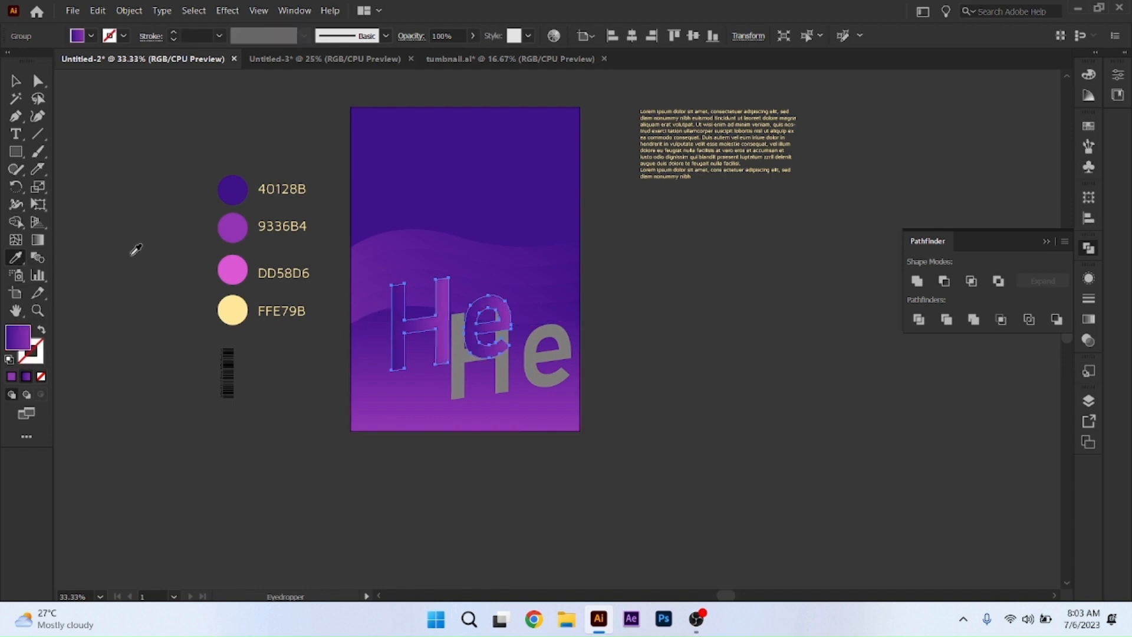
click(16, 81)
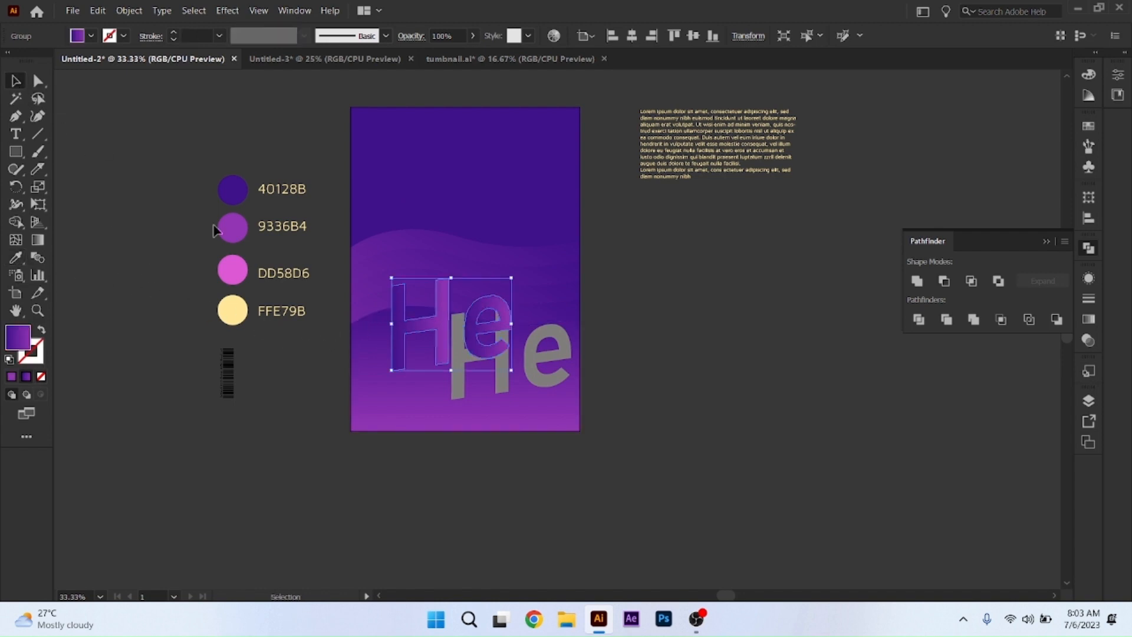
Bring the grey He in front of the purple copy and fill it with the pale yellow FFE79B sampled from the palette circle.
right_click(554, 386)
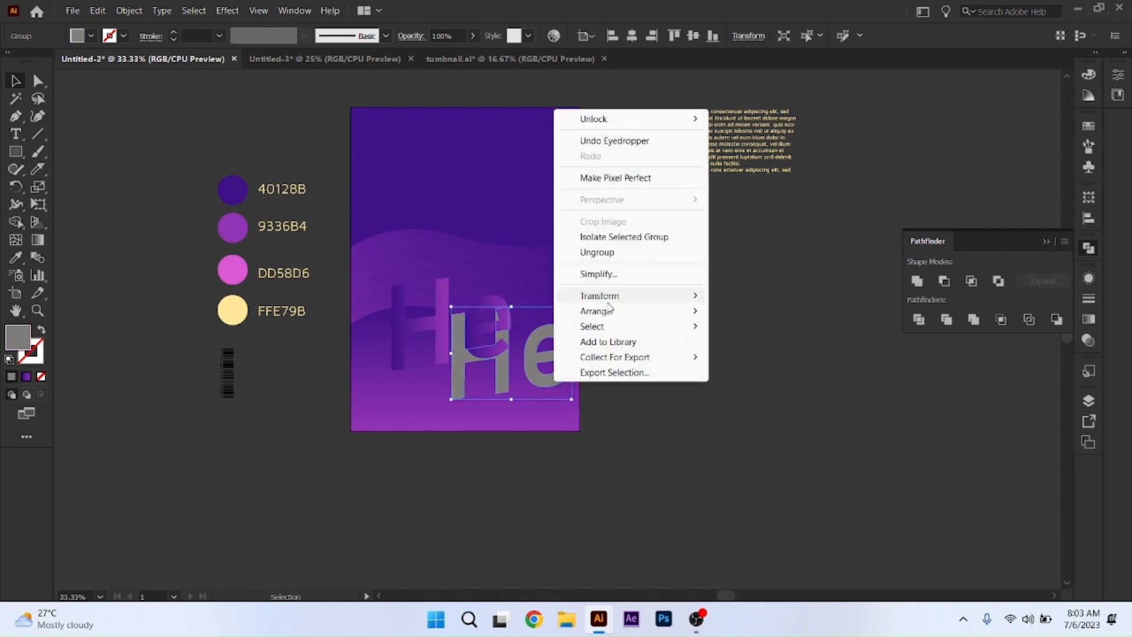
mouse_move(619, 313)
click(754, 326)
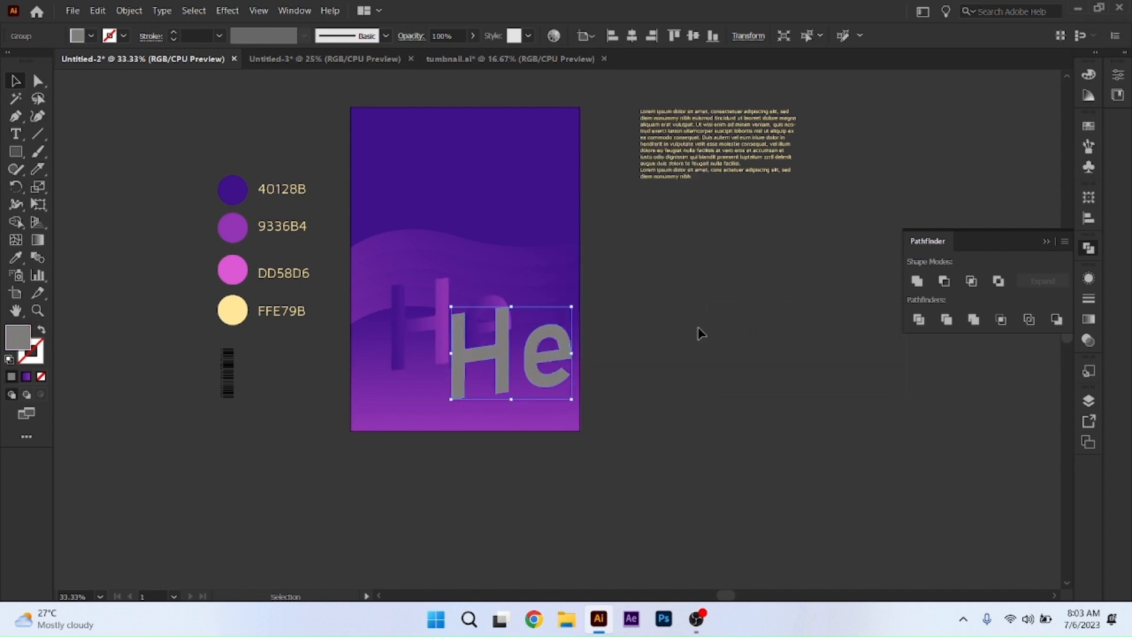
click(16, 257)
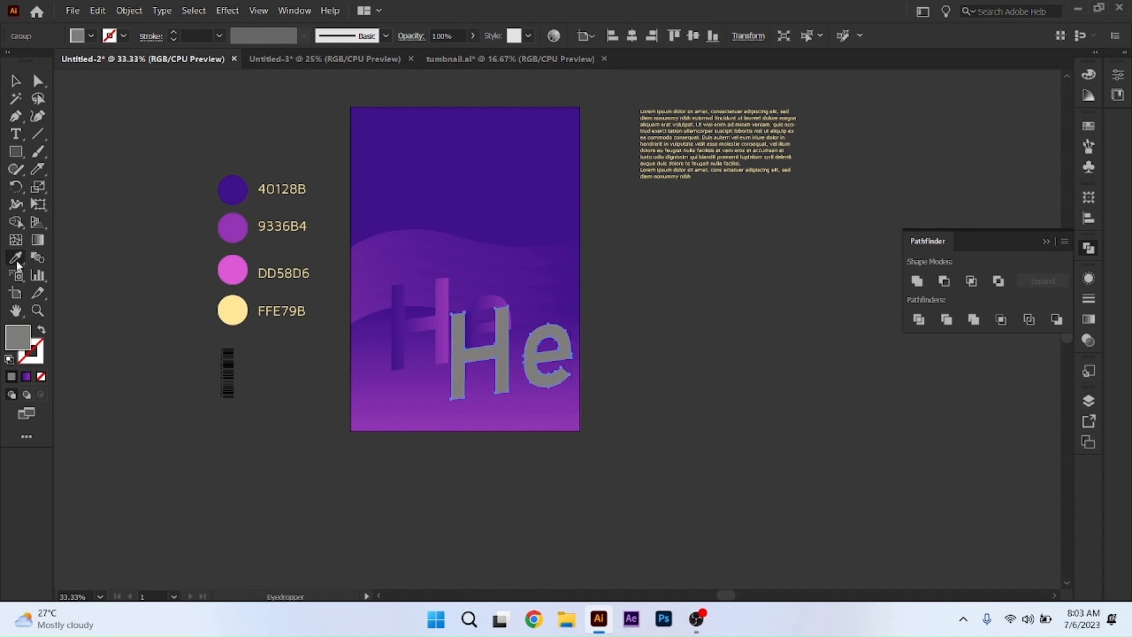
click(235, 311)
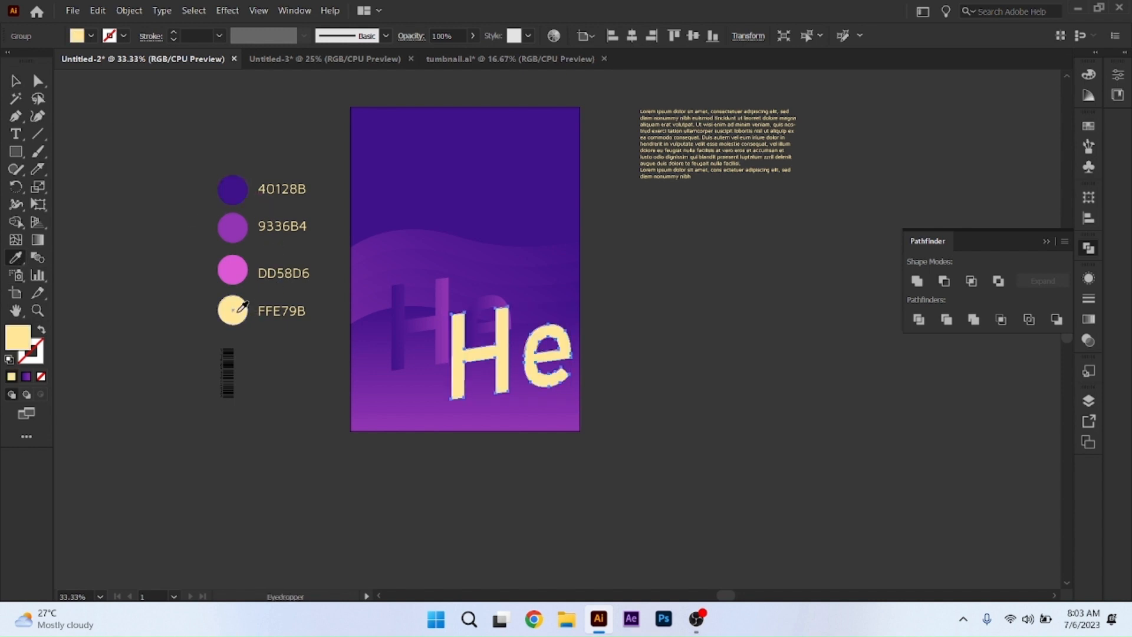
click(12, 81)
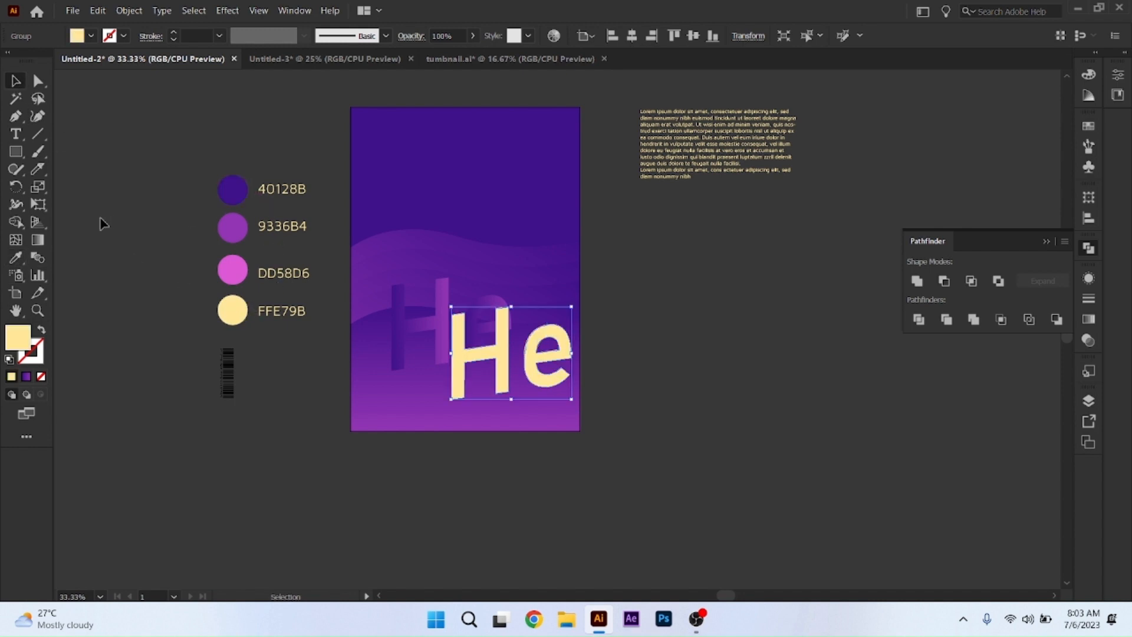
Select both He letterings and set the blend options to Specified Steps with 200 steps.
click(462, 354)
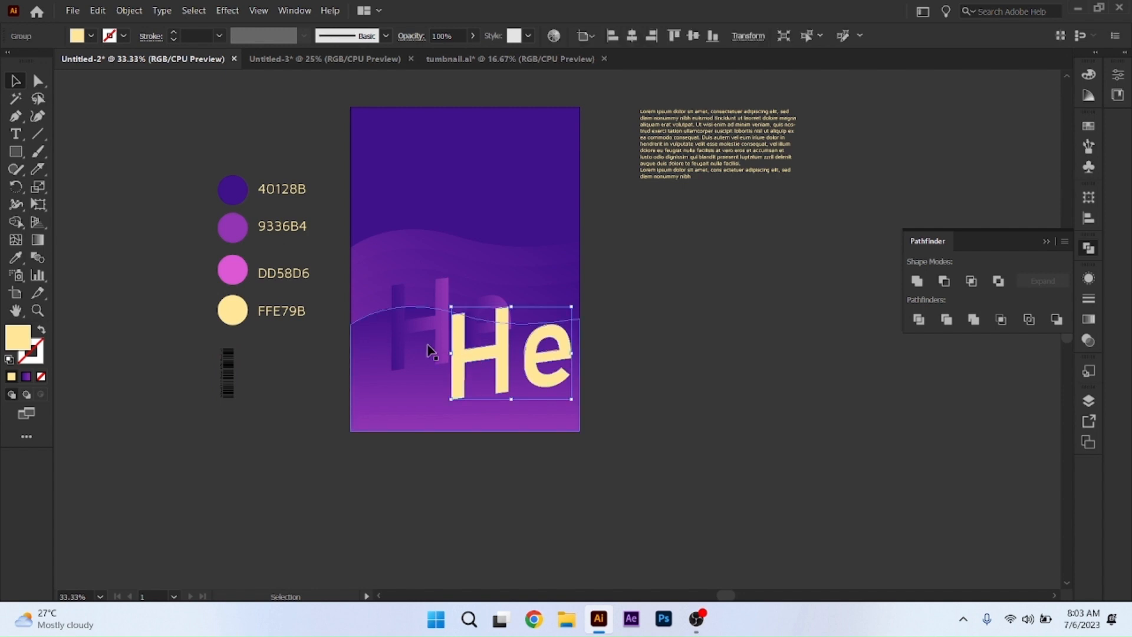
shift+click(399, 333)
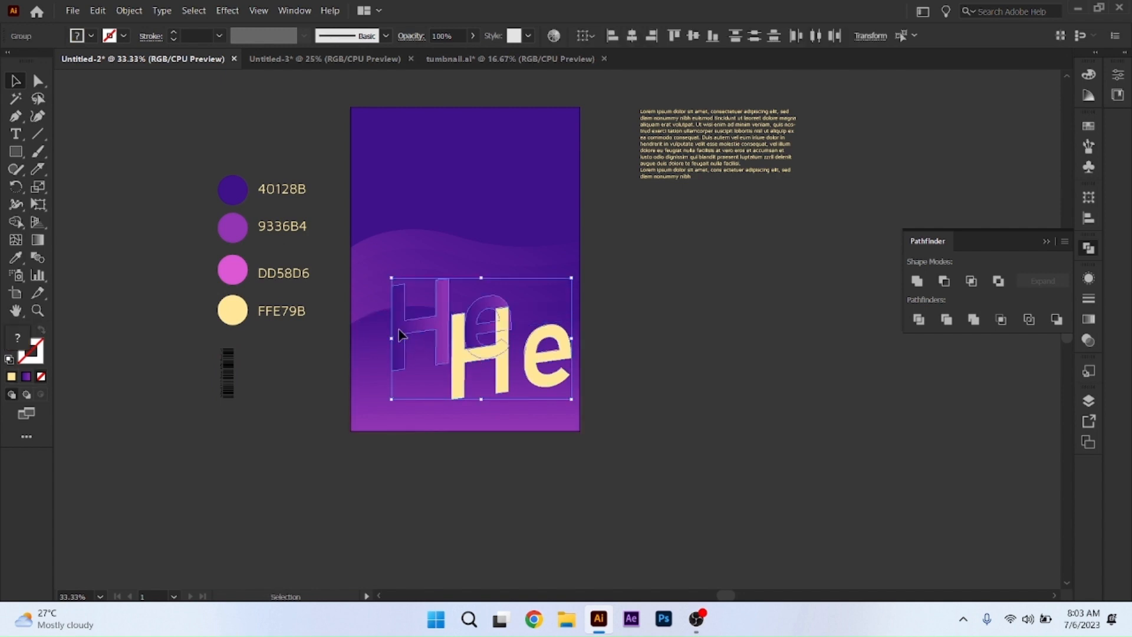
click(139, 10)
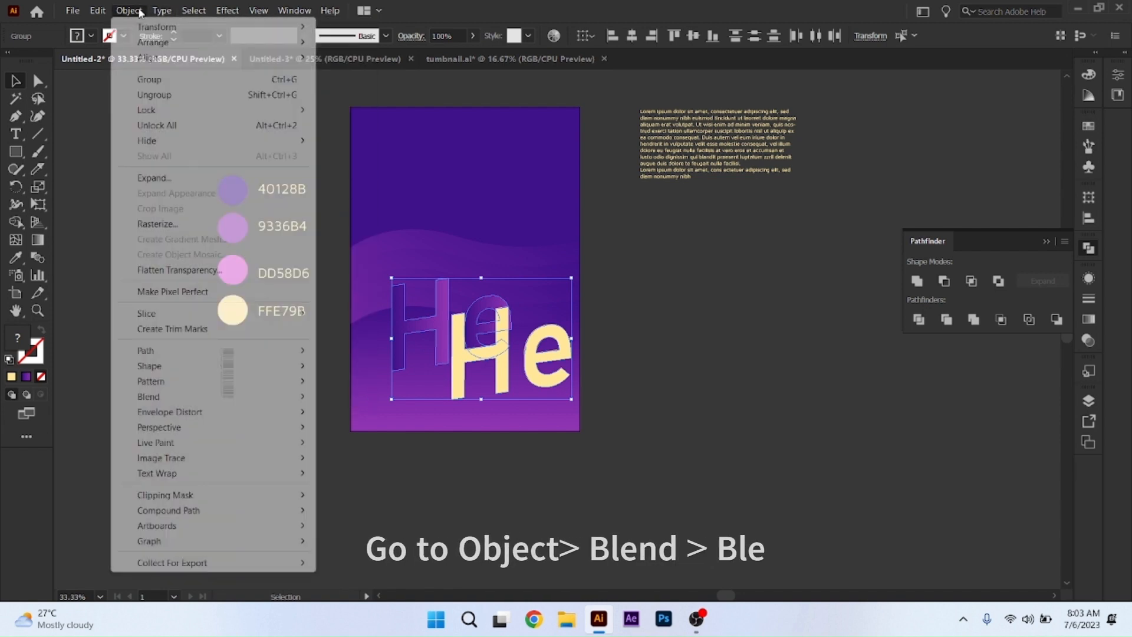
mouse_move(278, 396)
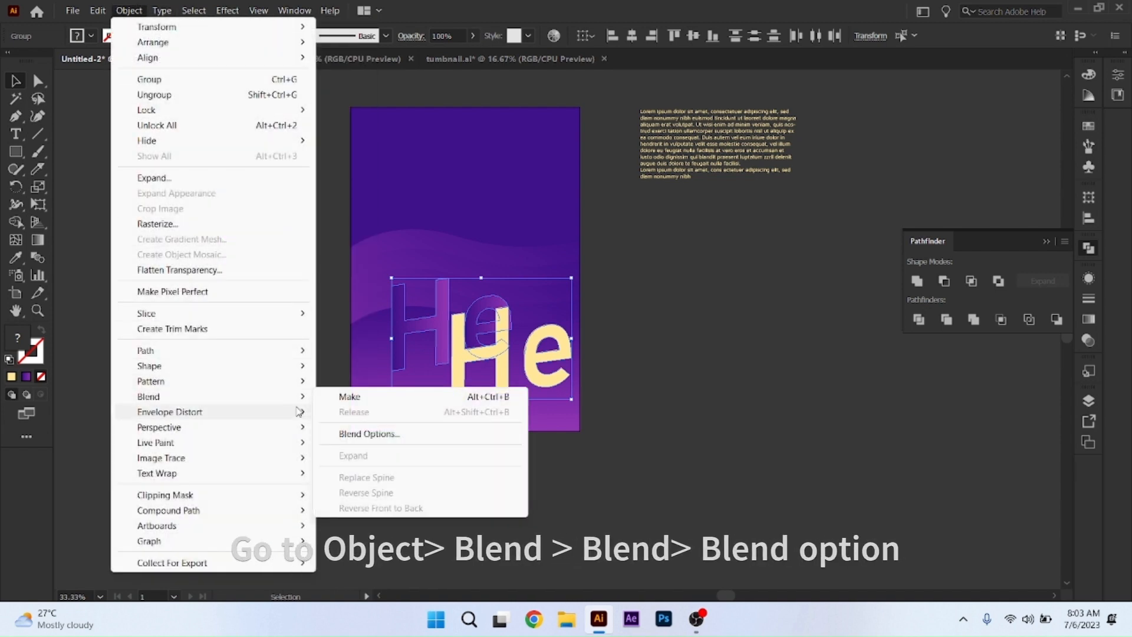
click(353, 434)
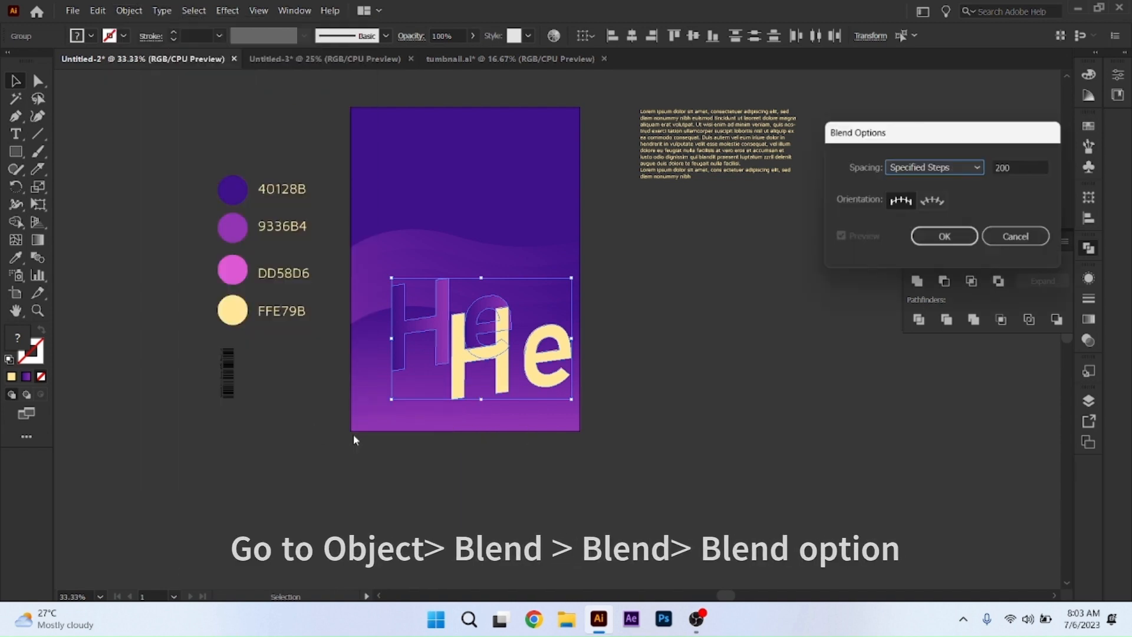
click(976, 168)
click(945, 200)
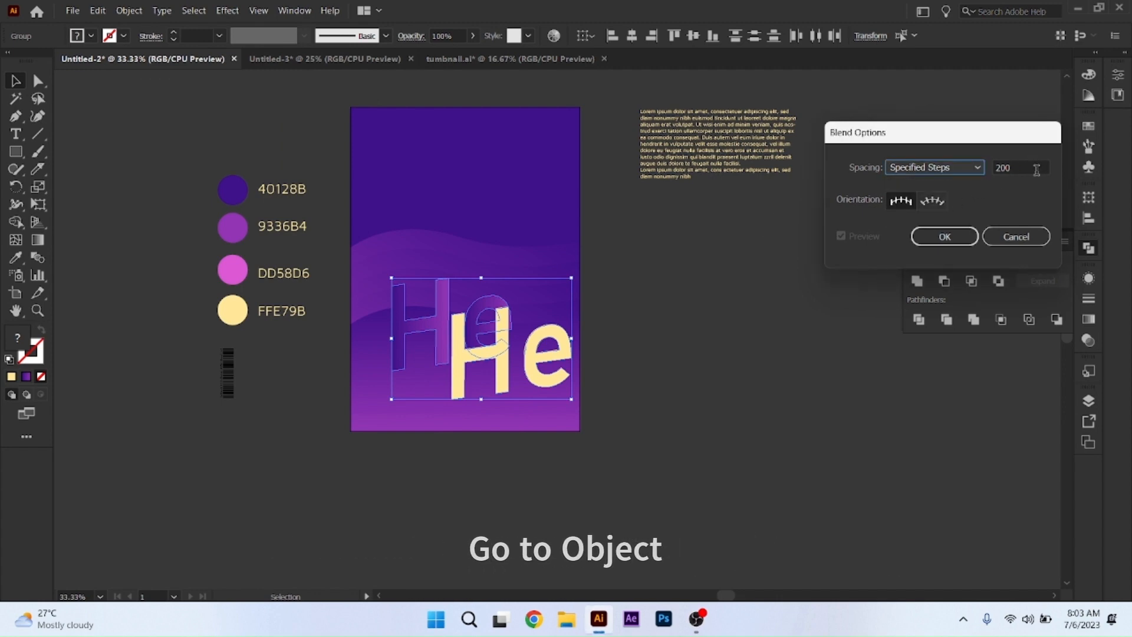
drag(1029, 170, 995, 170)
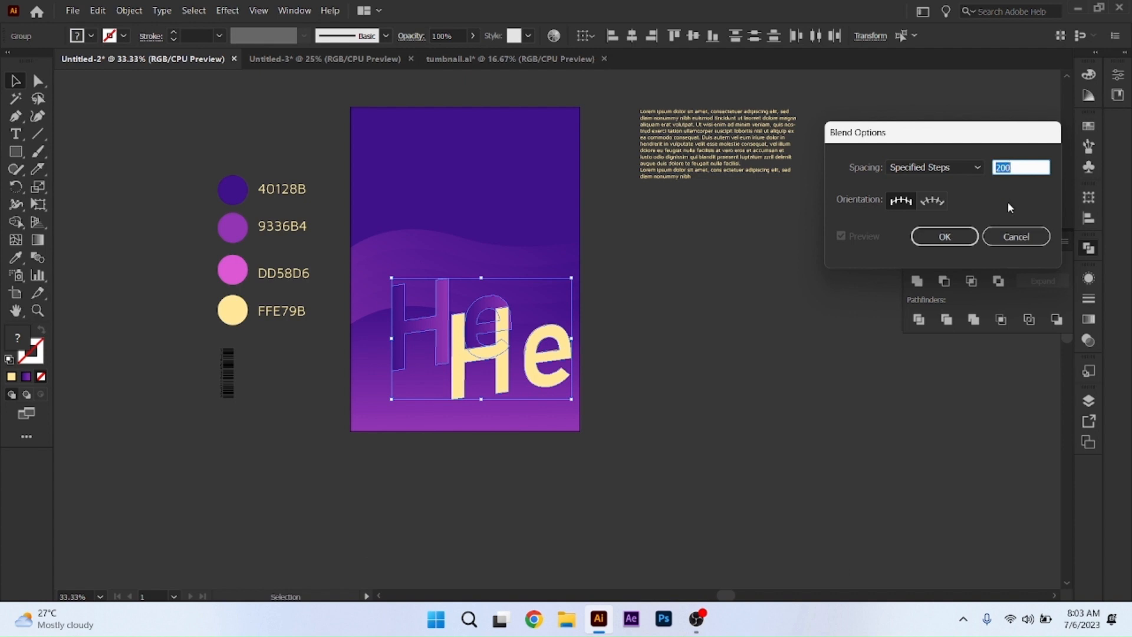
click(945, 236)
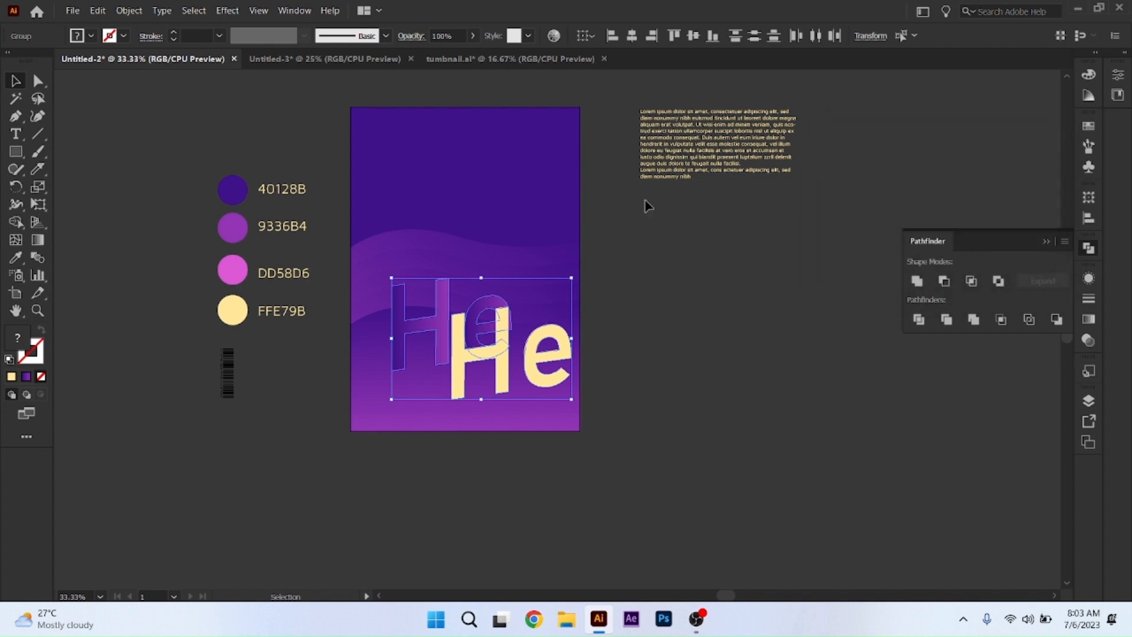
Make a blend between the purple and the pale yellow He lettering.
click(129, 10)
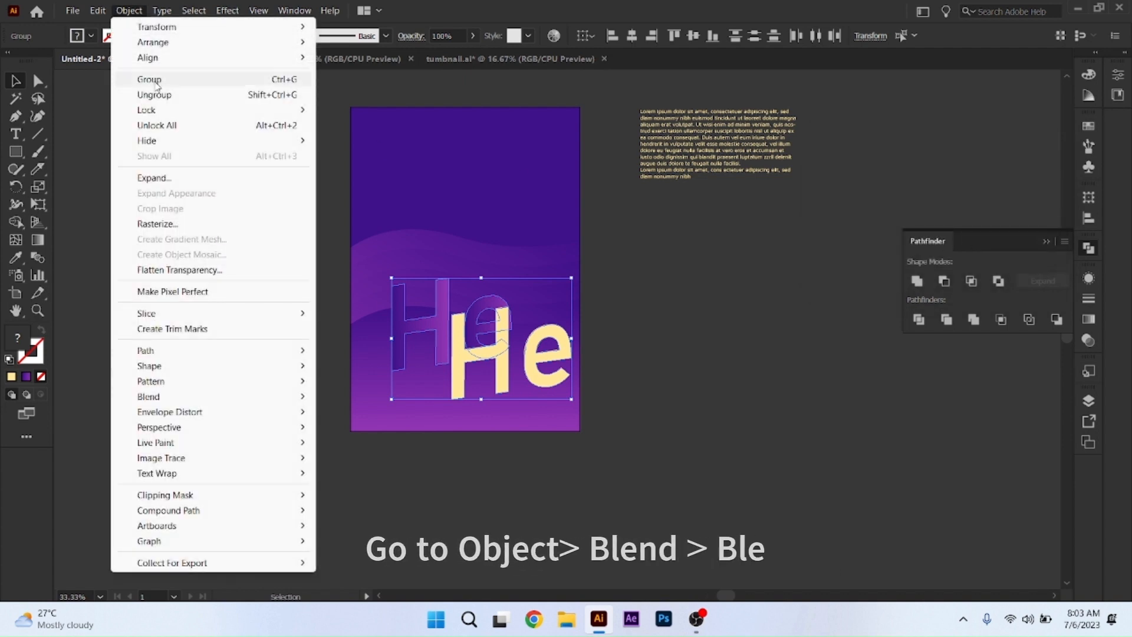
mouse_move(160, 400)
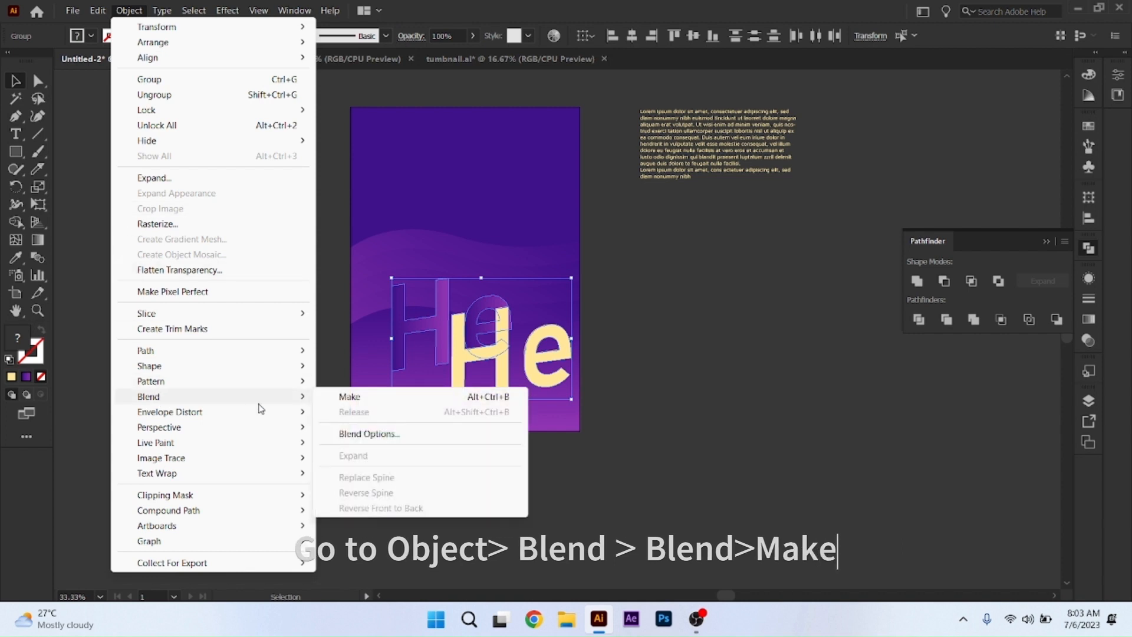
click(361, 396)
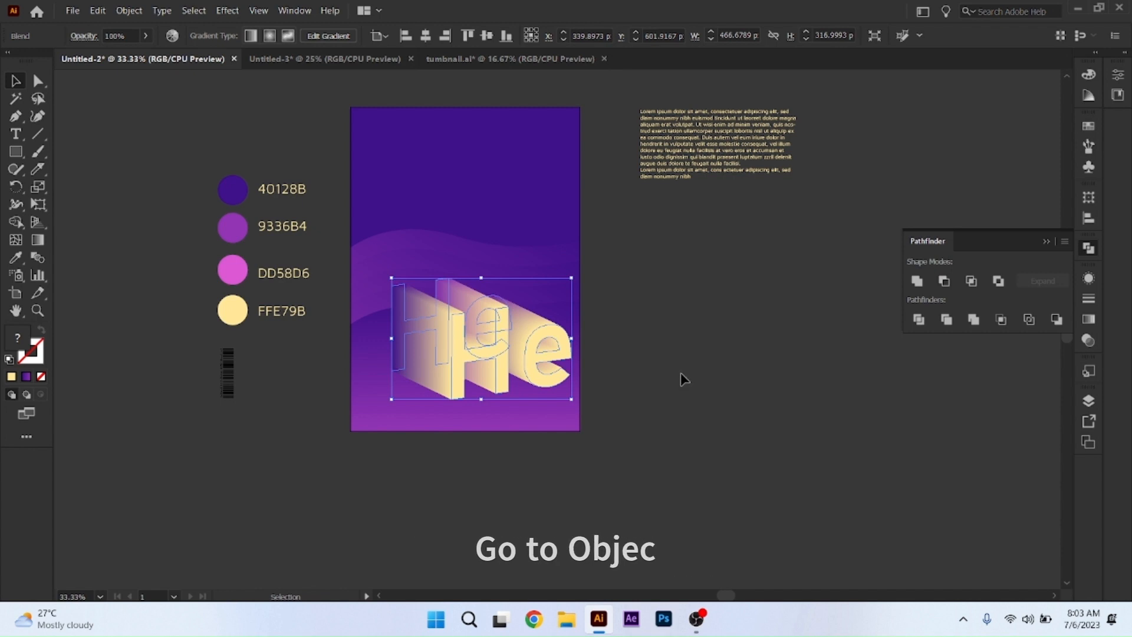
click(604, 363)
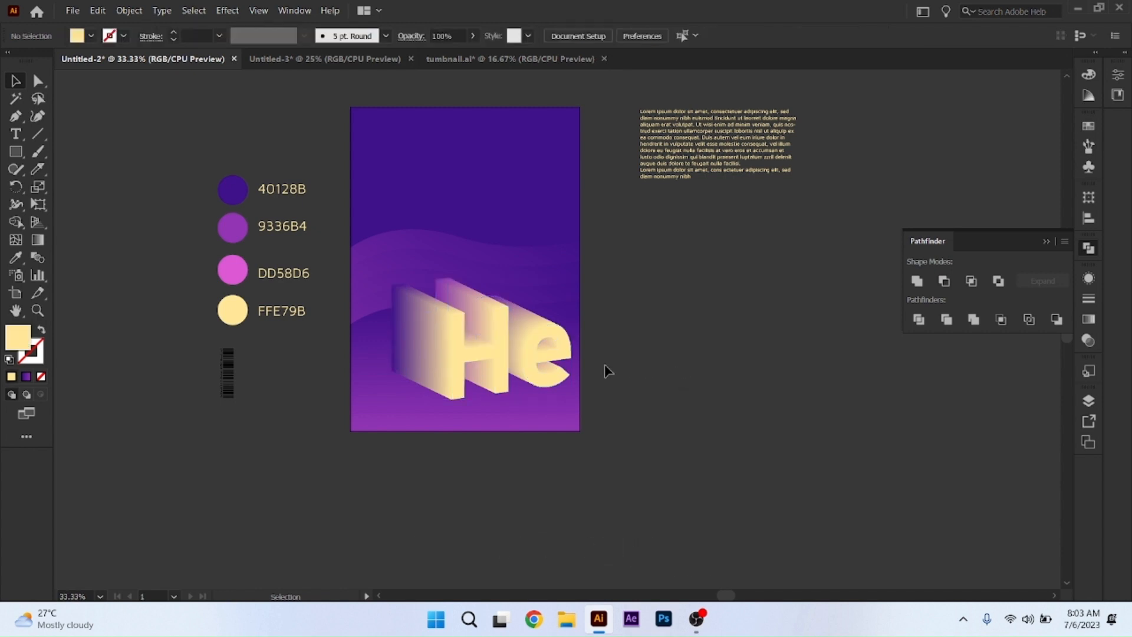
Shift the blended He lettering slightly down and to the left, to about X 336 and Y 623.
click(504, 342)
drag(503, 340, 499, 351)
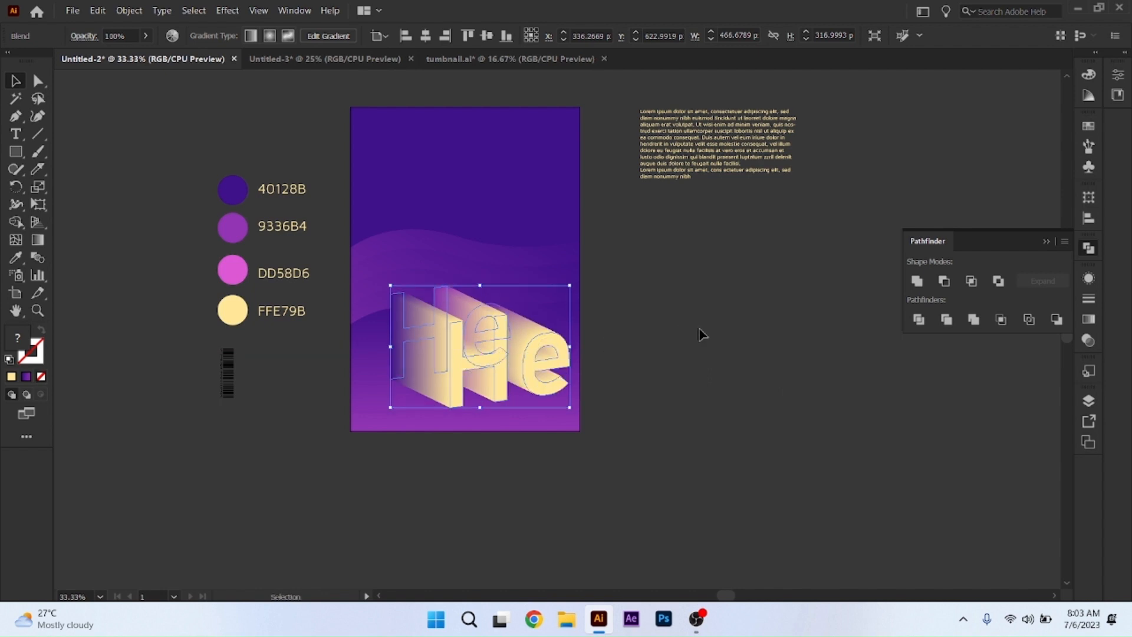
click(712, 330)
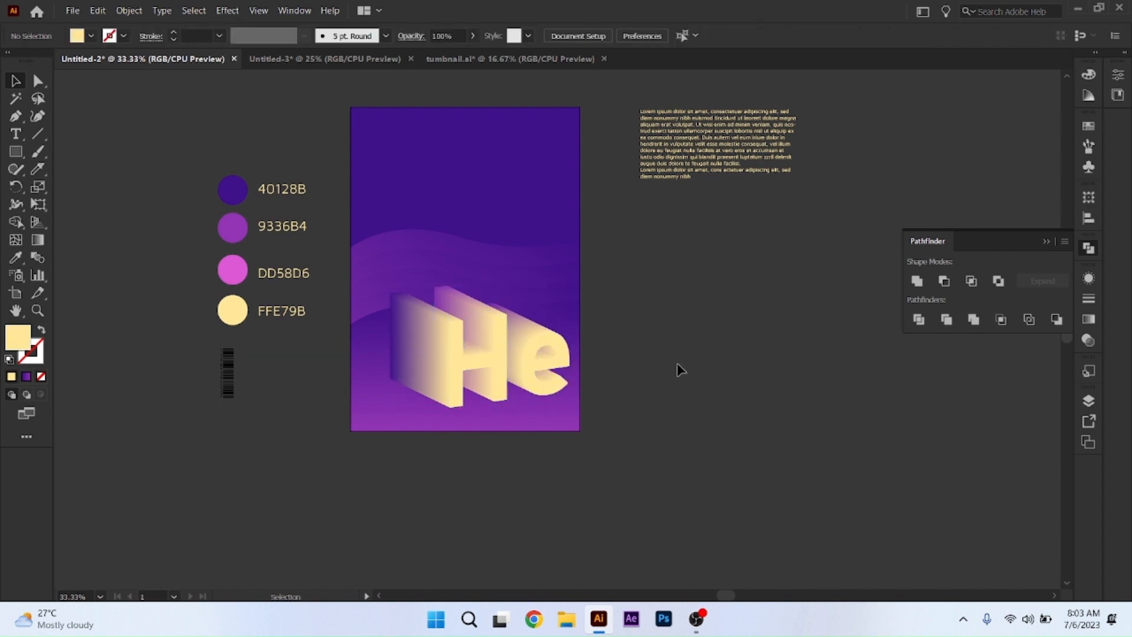
Add the heading text BUSINESS, enlarge it to about 88 pt and place it at the top of the artboard.
click(16, 135)
click(277, 113)
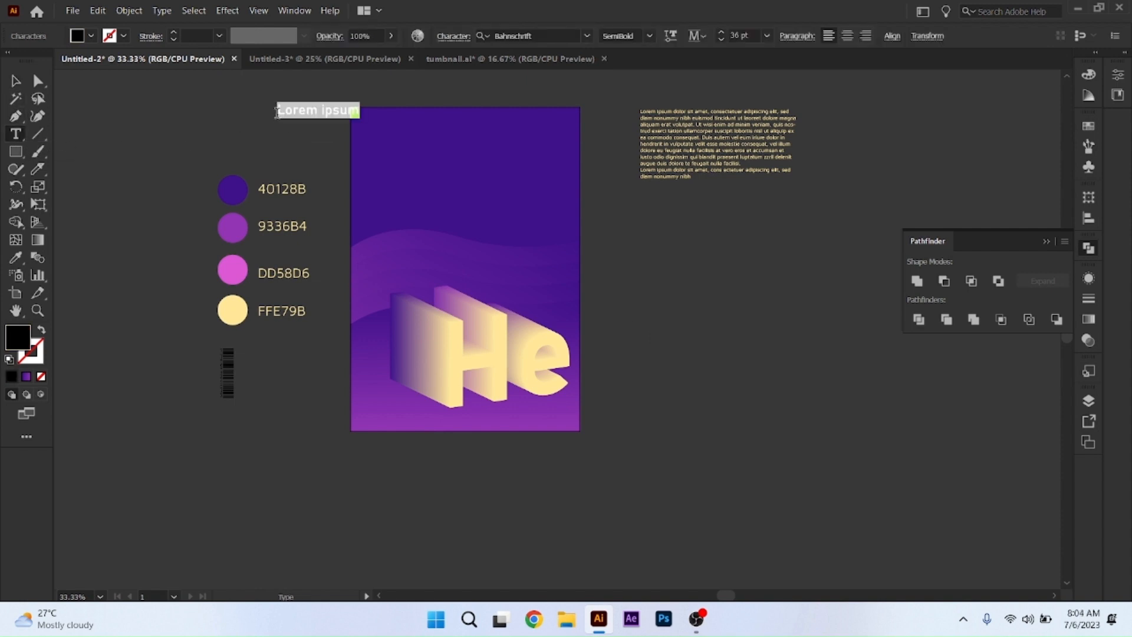
text(a)
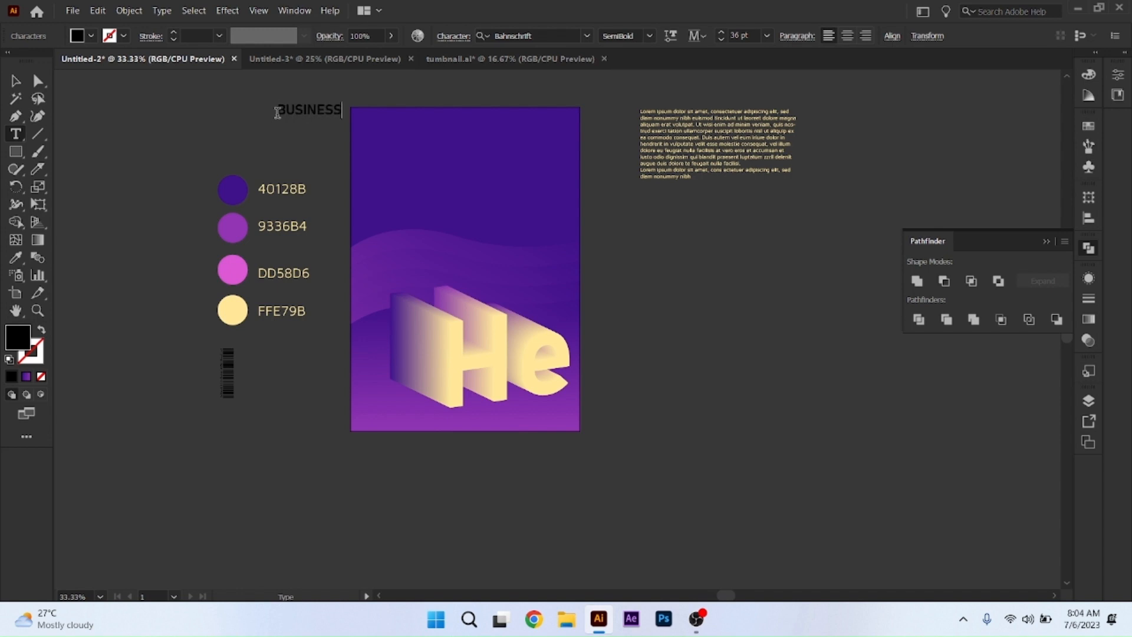
click(16, 80)
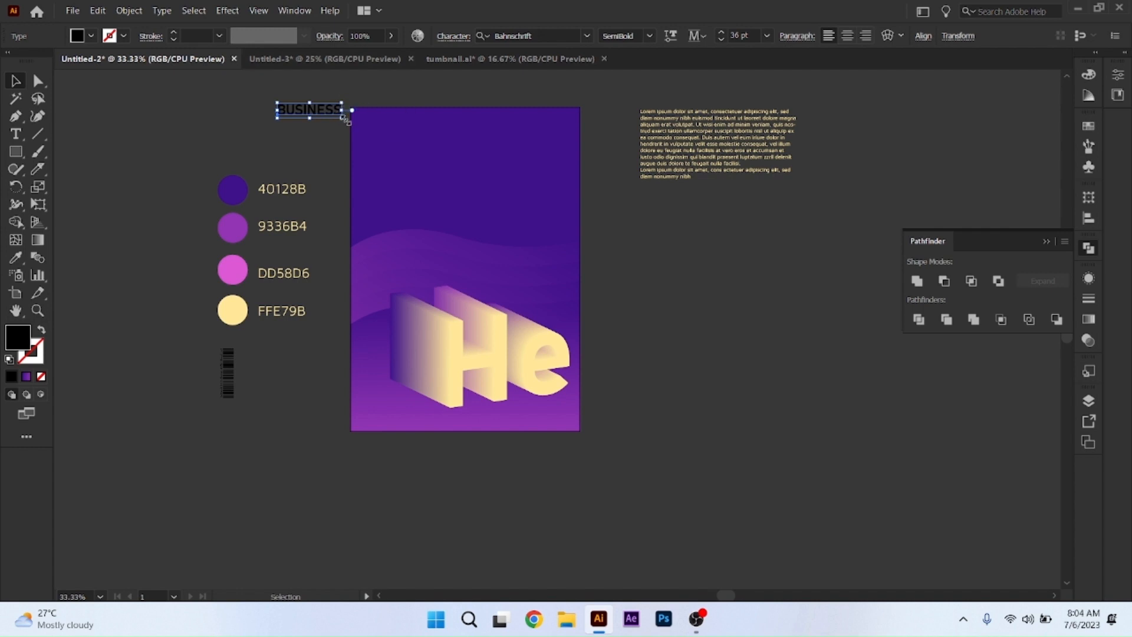
drag(344, 118, 436, 143)
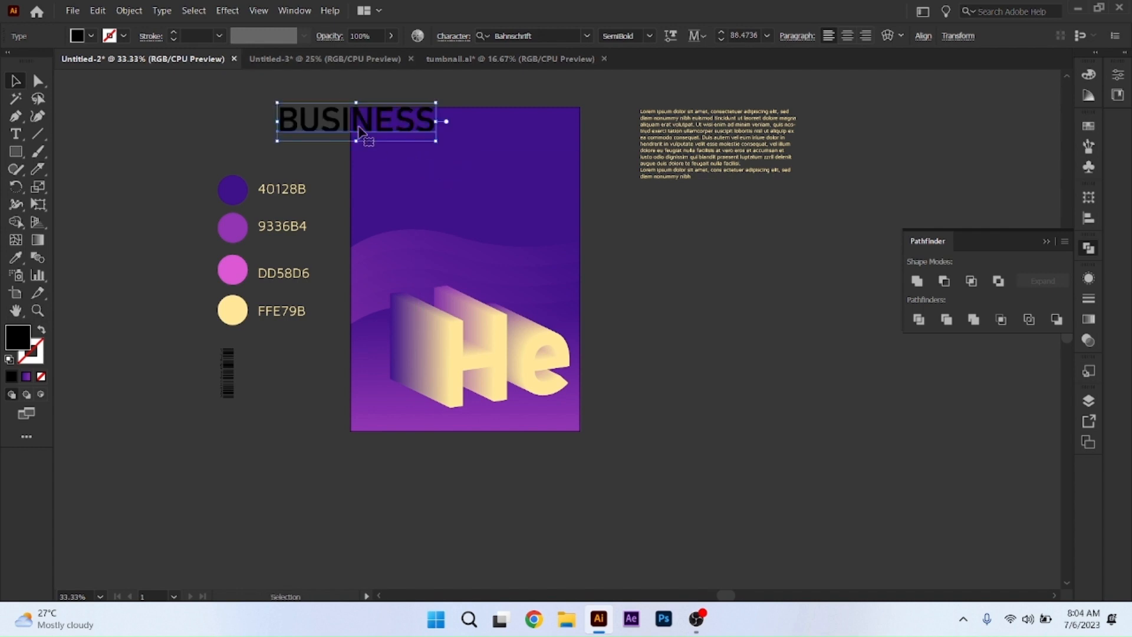
drag(366, 131, 449, 141)
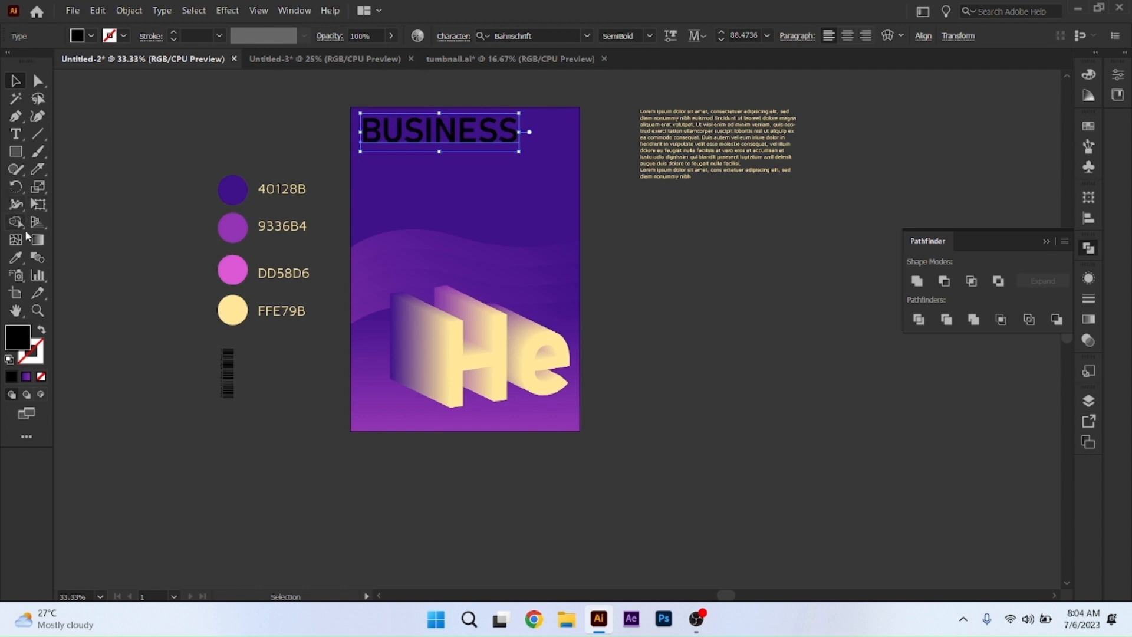
Fill the BUSINESS heading with the pale yellow FFE79B sampled from the palette circle.
click(16, 258)
click(232, 308)
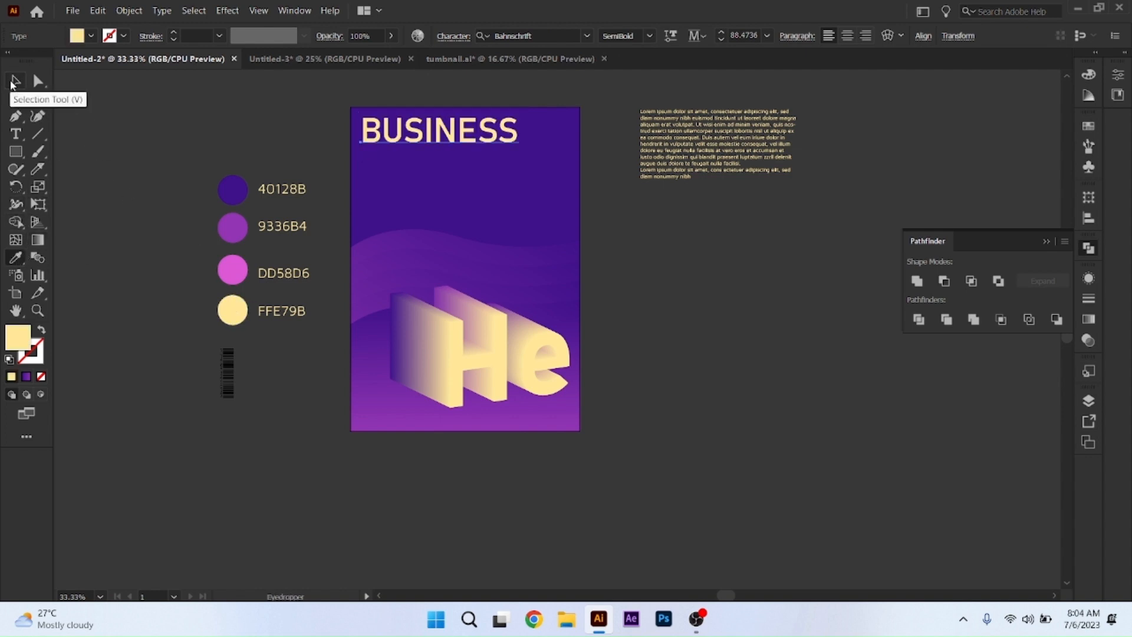
click(11, 84)
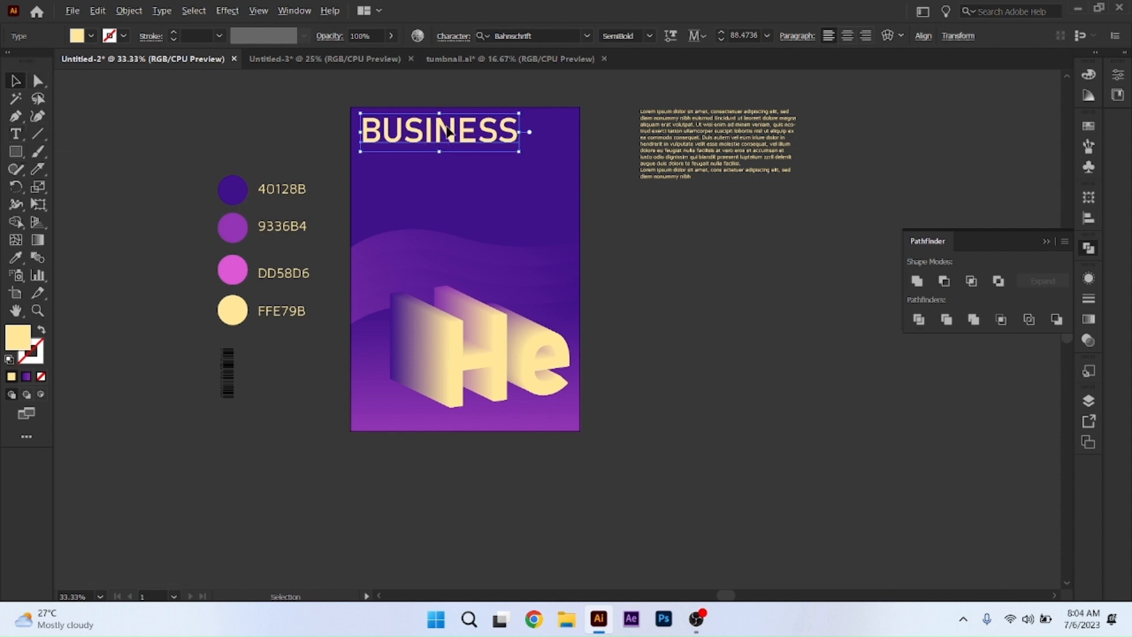
Duplicate the BUSINESS heading directly below itself and change the copy's text to FLYER.
drag(447, 132, 447, 169)
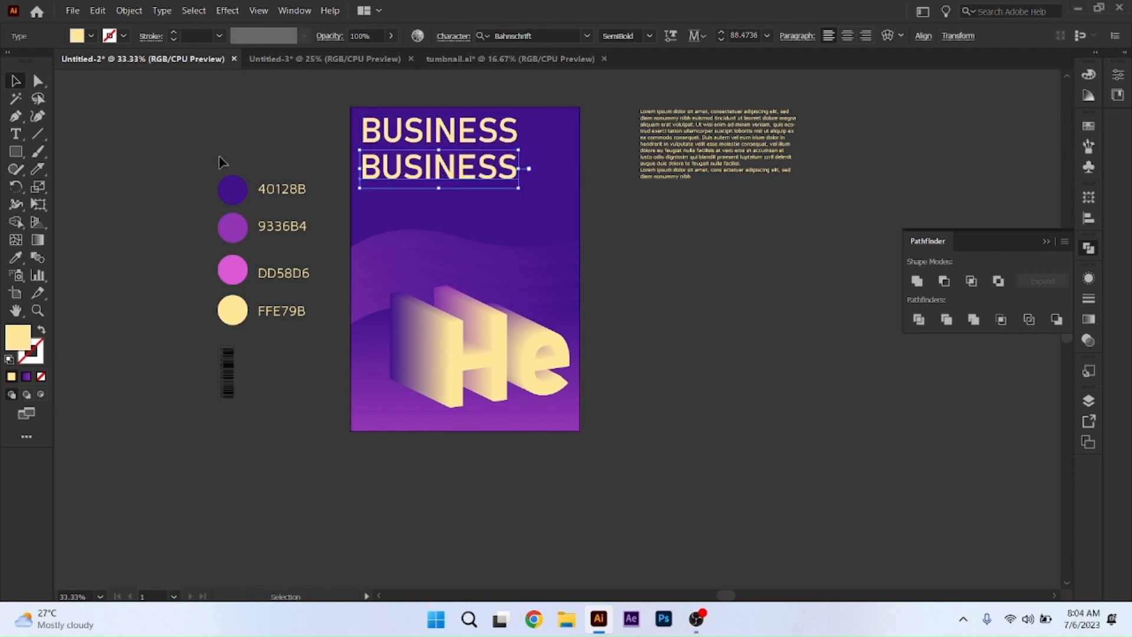
click(16, 134)
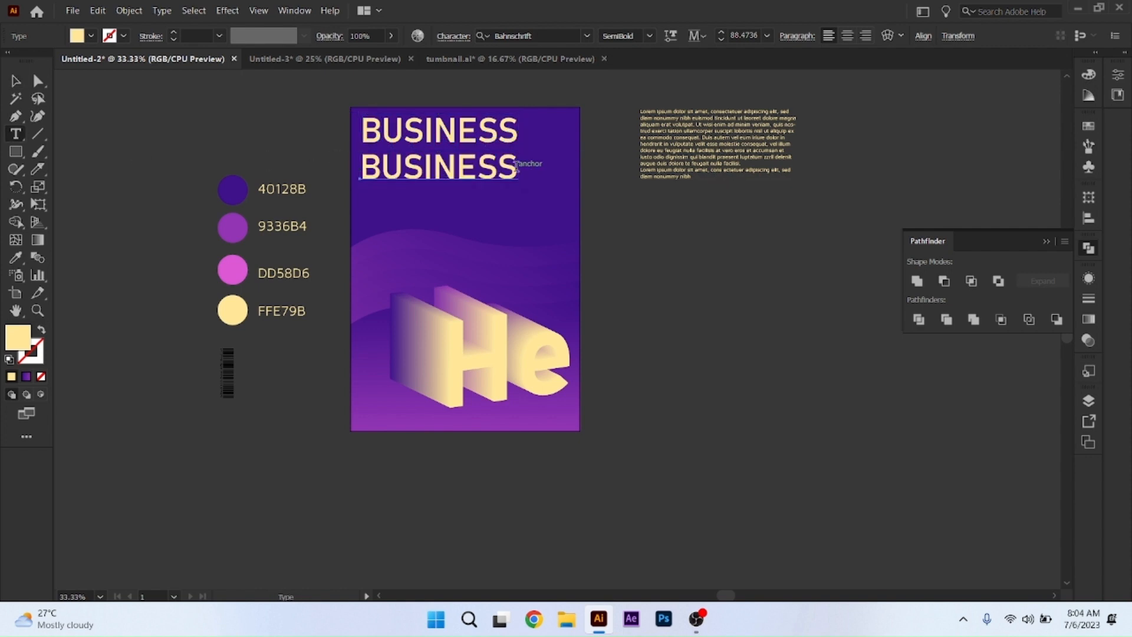
click(516, 167)
key(BackSpace)
key(BackSpace)
key(BackSpace)
key(BackSpace)
key(BackSpace)
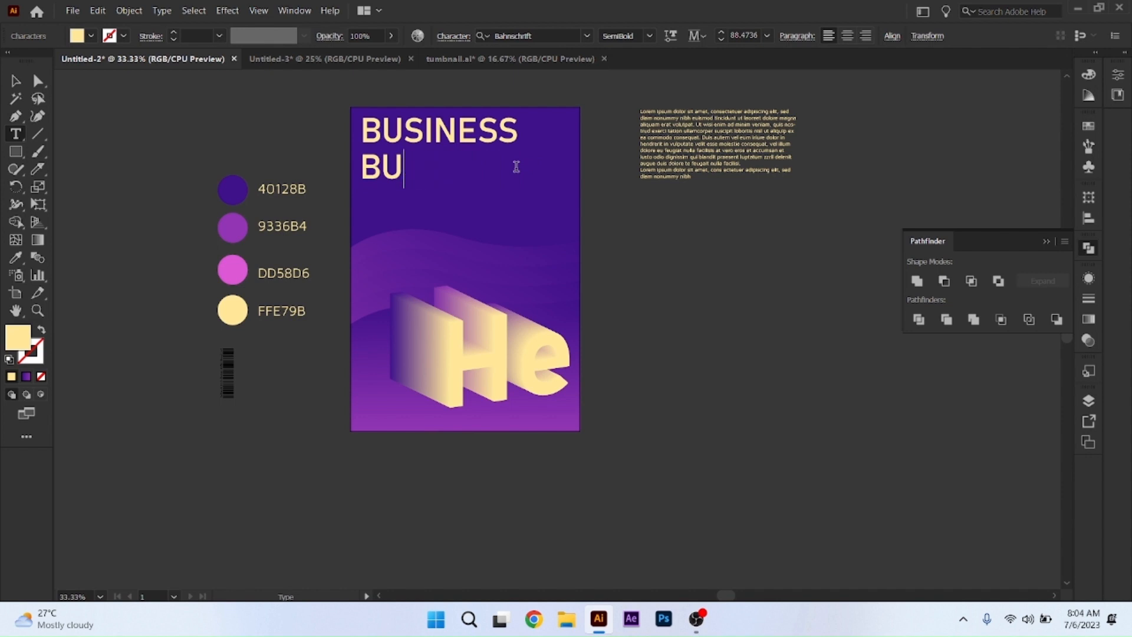
text(G)
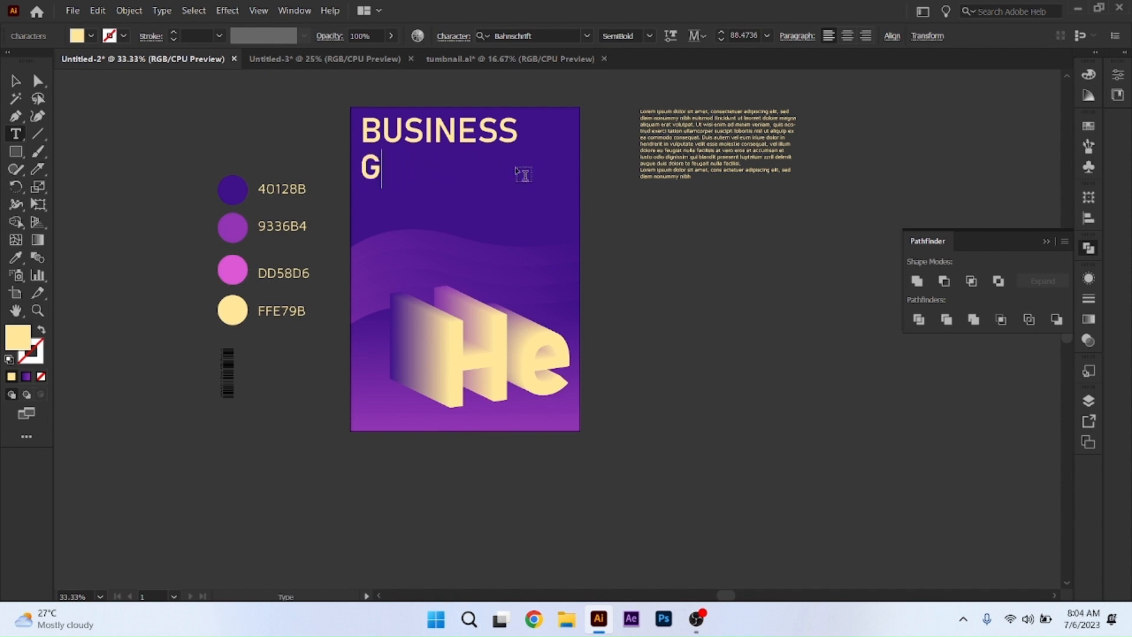
key(BackSpace)
text(FL)
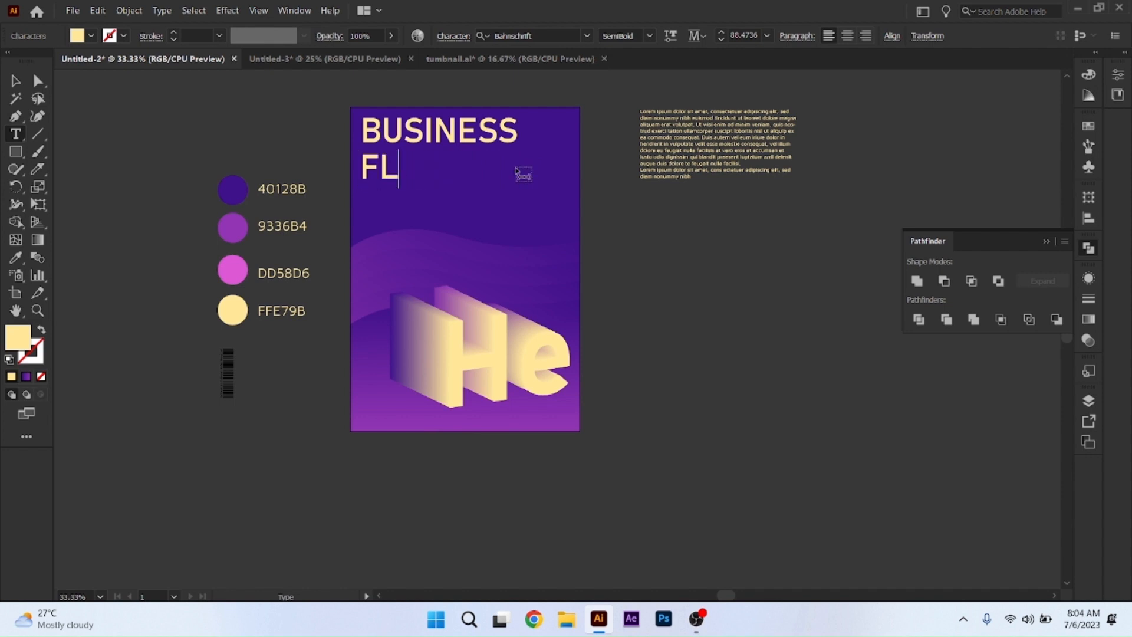
text(YER)
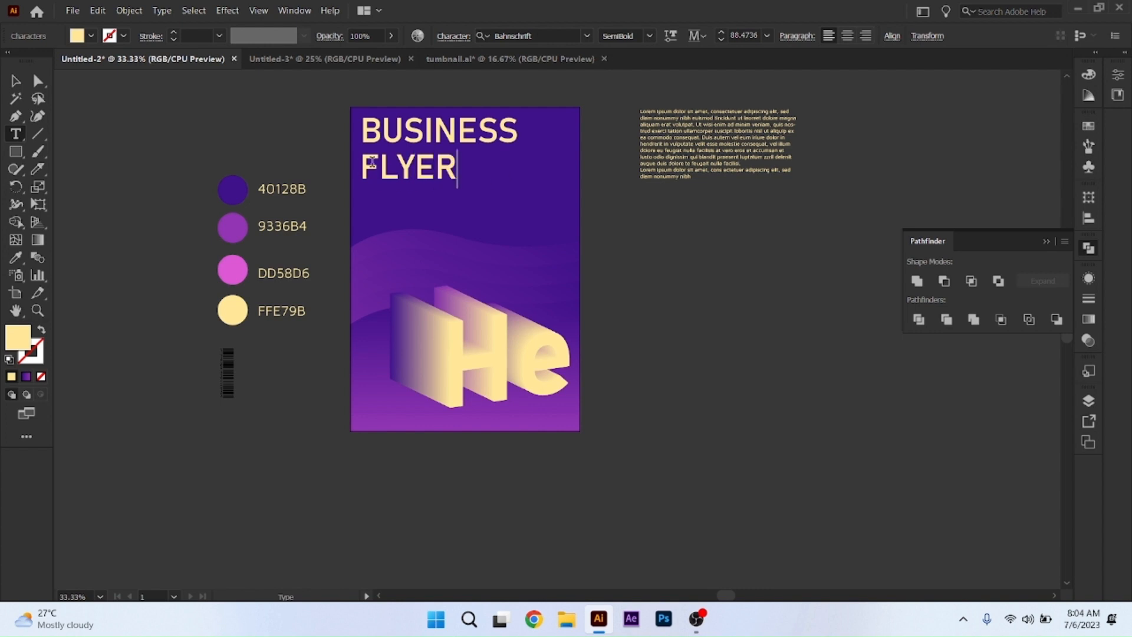
click(15, 87)
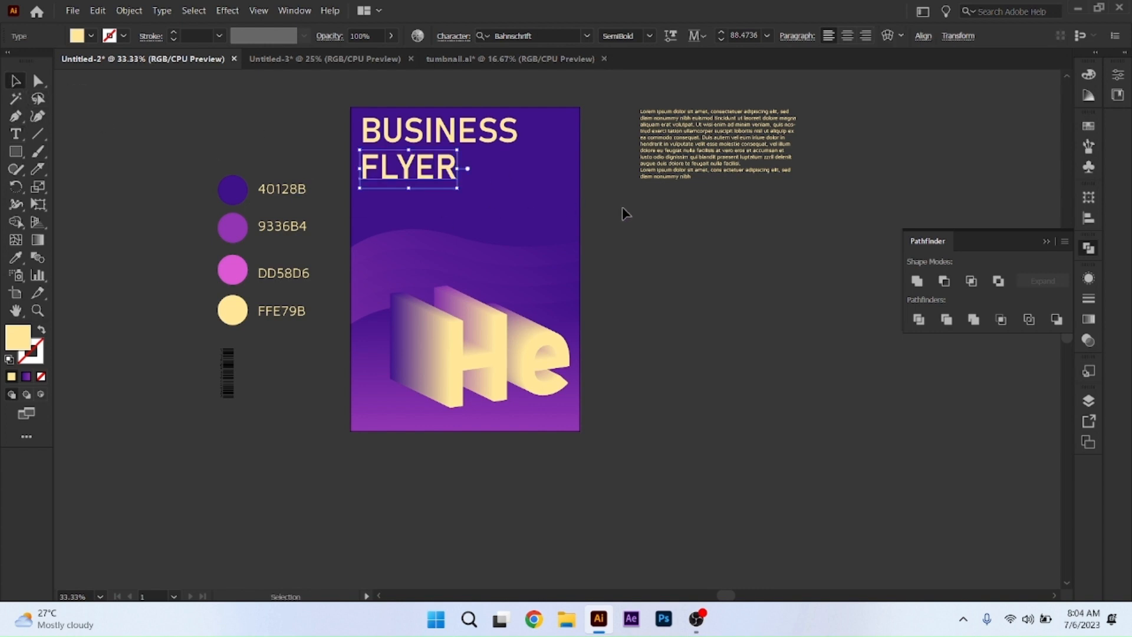
click(450, 139)
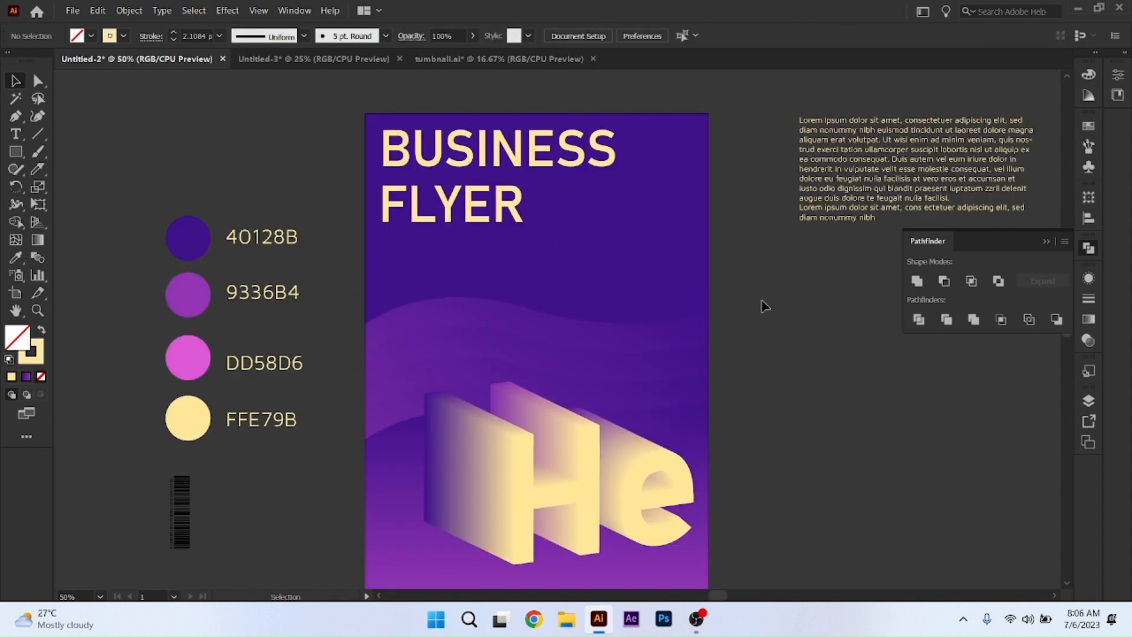
Move the Lorem ipsum paragraph onto the artboard below the FLYER heading and bring it to the front.
click(504, 204)
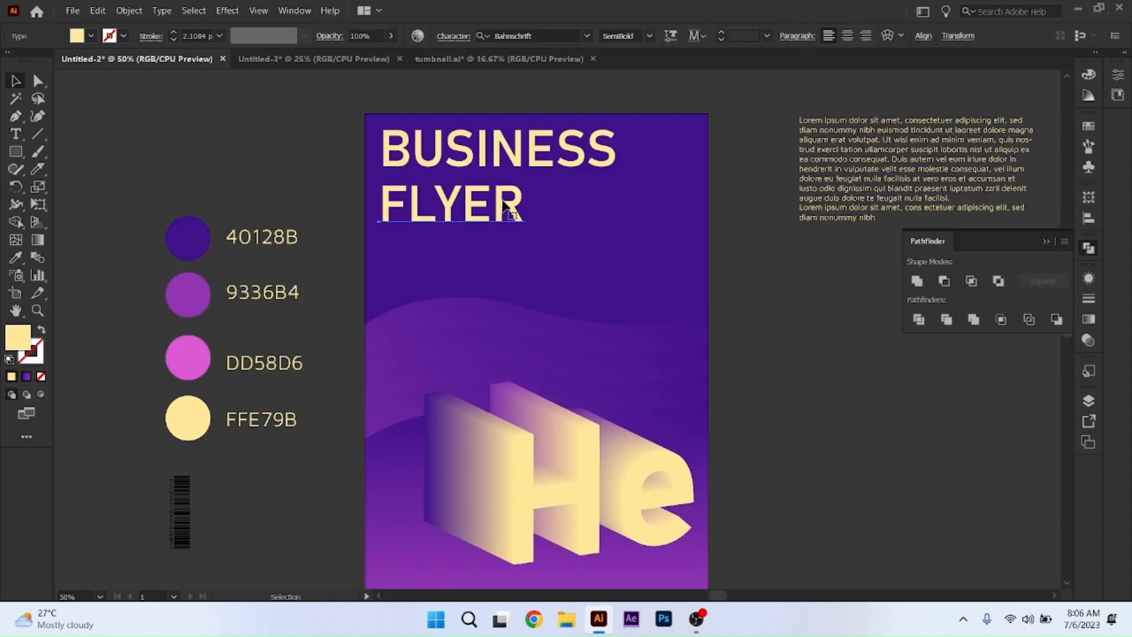
click(824, 338)
drag(820, 208, 486, 319)
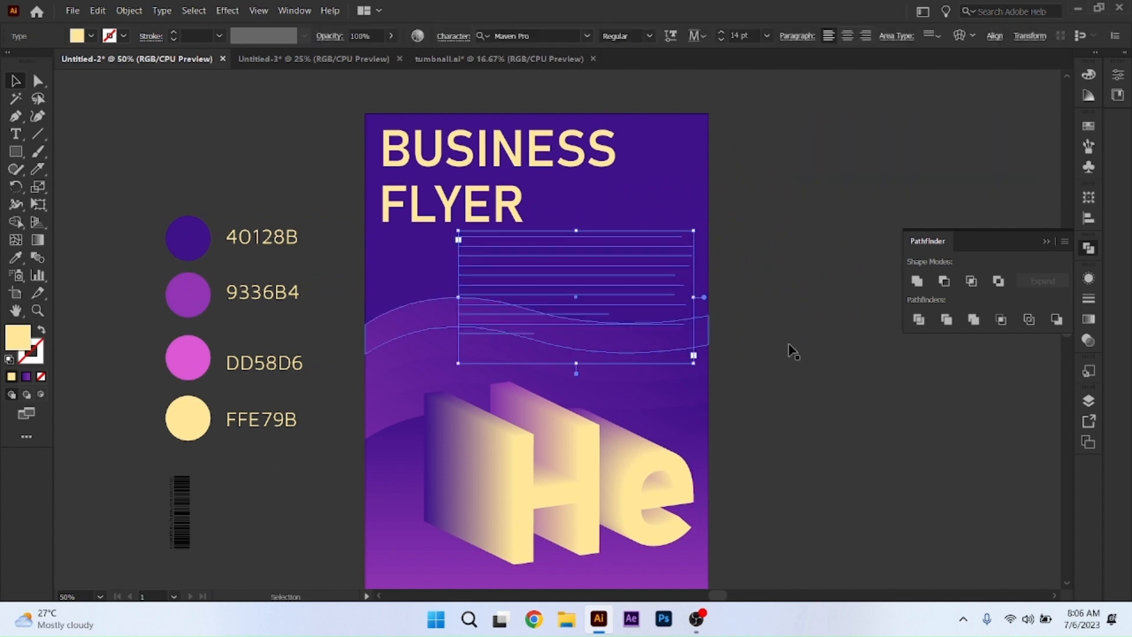
right_click(604, 263)
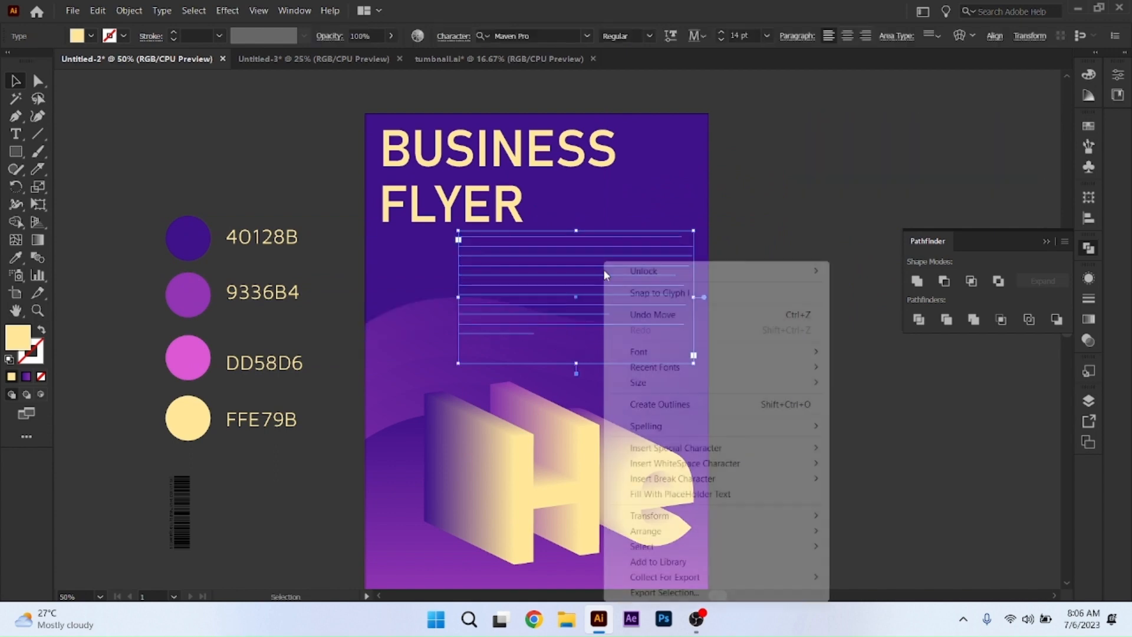
mouse_move(647, 529)
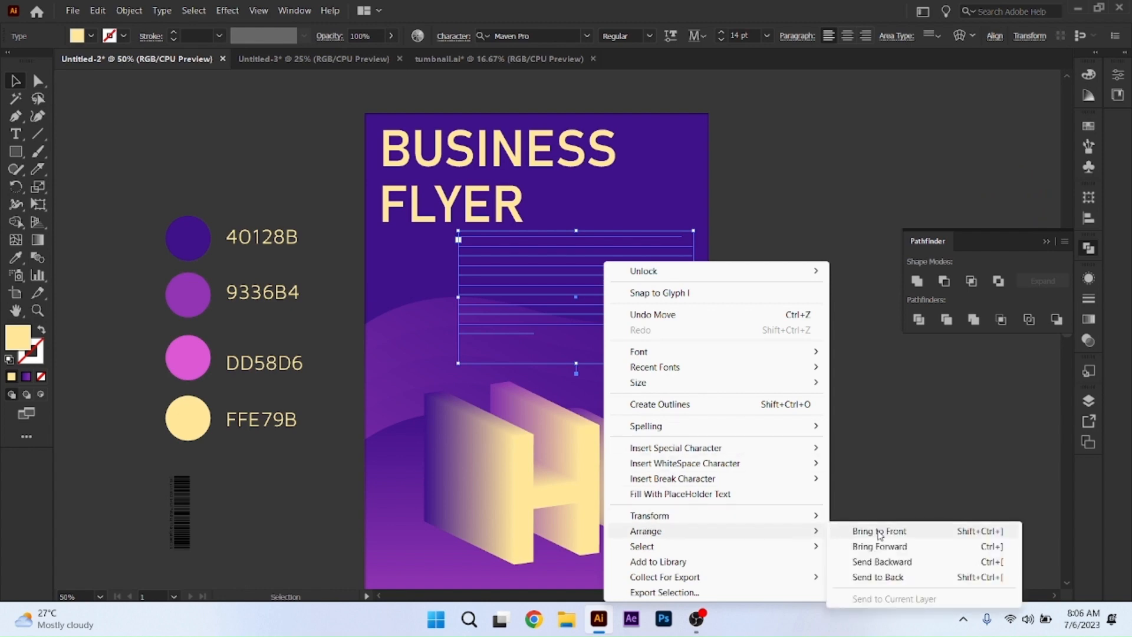
click(867, 531)
click(848, 382)
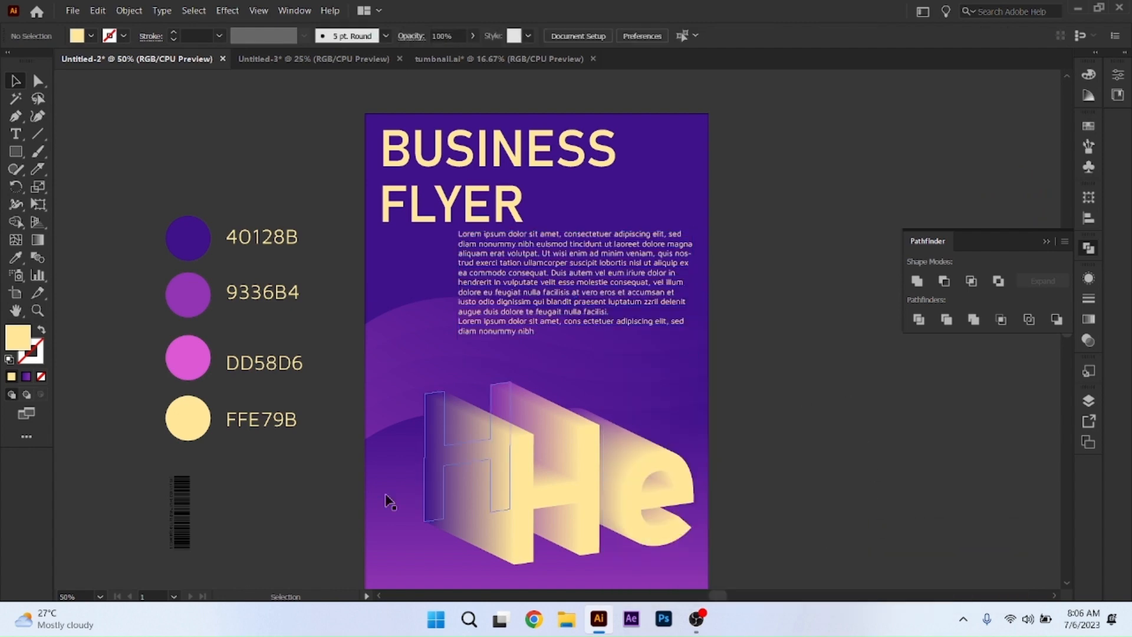
Bring the barcode image to the front and place it along the artboard's lower left edge, beside the He lettering.
scroll(300, 498, down, 2)
drag(190, 469, 319, 472)
right_click(319, 469)
mouse_move(366, 384)
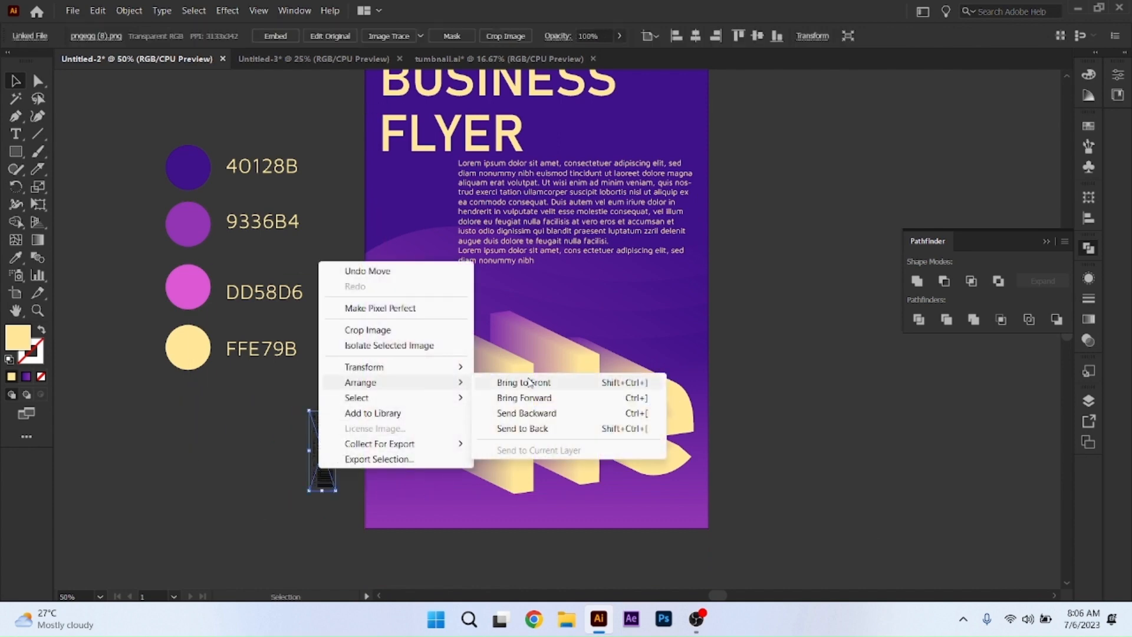
click(521, 382)
drag(321, 454, 370, 452)
click(812, 466)
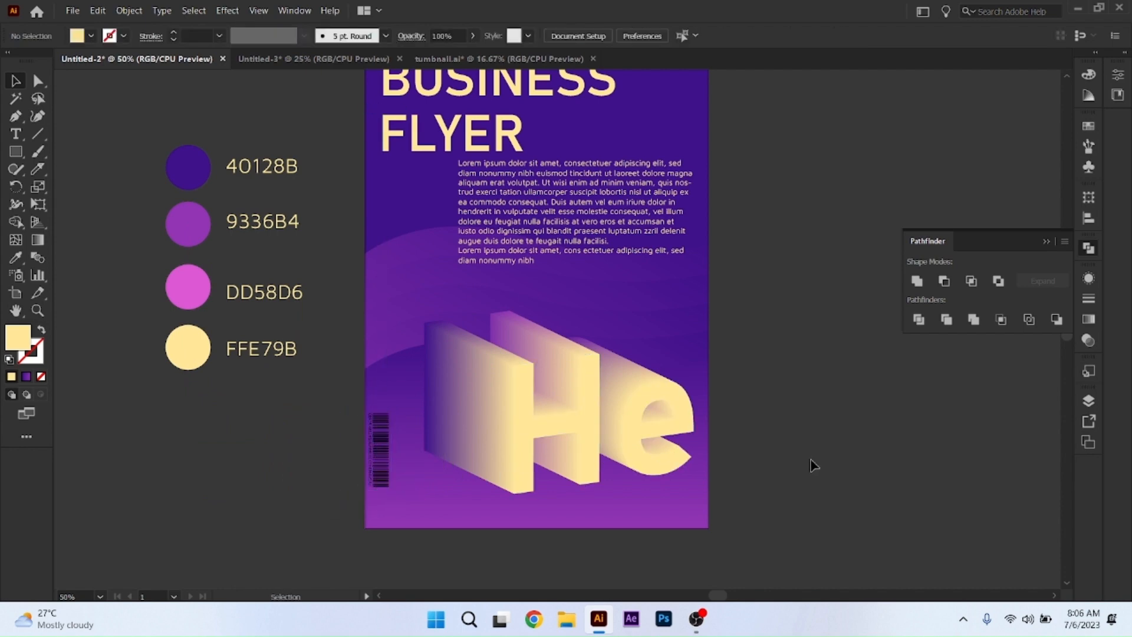
Nudge the Lorem ipsum paragraph down to widen the gap below the FLYER heading.
scroll(801, 253, up, 2)
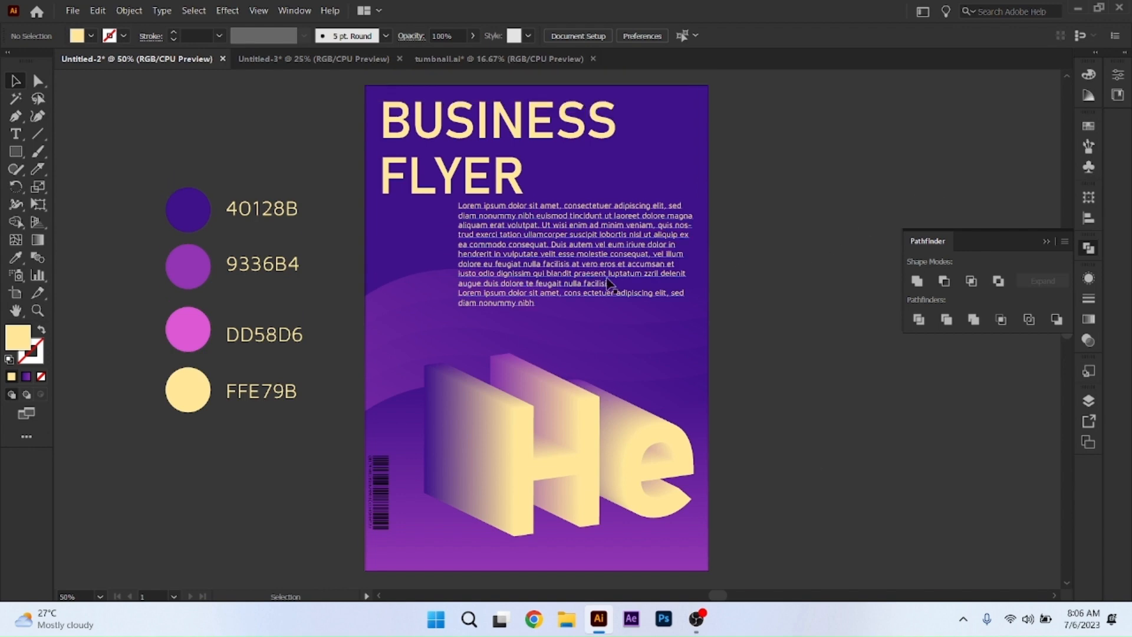
click(608, 281)
key(Down)
key(Down)
key(Down)
key(Down)
key(Down)
key(Down)
key(Down)
key(Down)
key(Down)
key(Down)
key(Down)
key(Down)
key(Down)
key(Down)
key(Down)
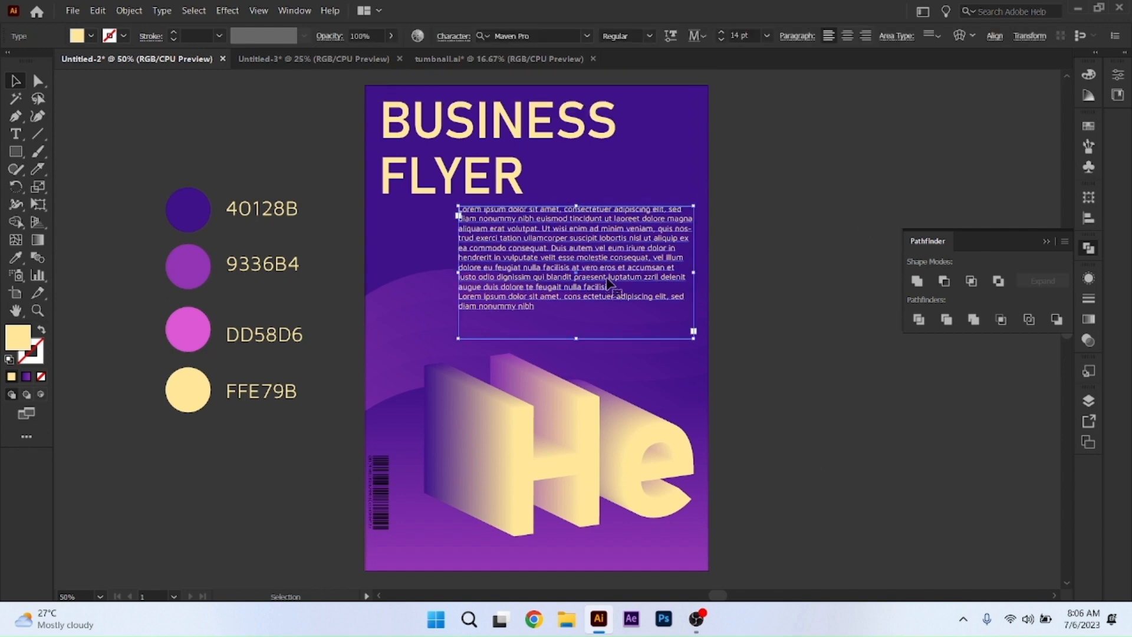
key(Down)
key(Down)
key(Down)
key(Down)
key(Down)
key(Down)
key(Down)
key(Down)
key(Down)
key(Down)
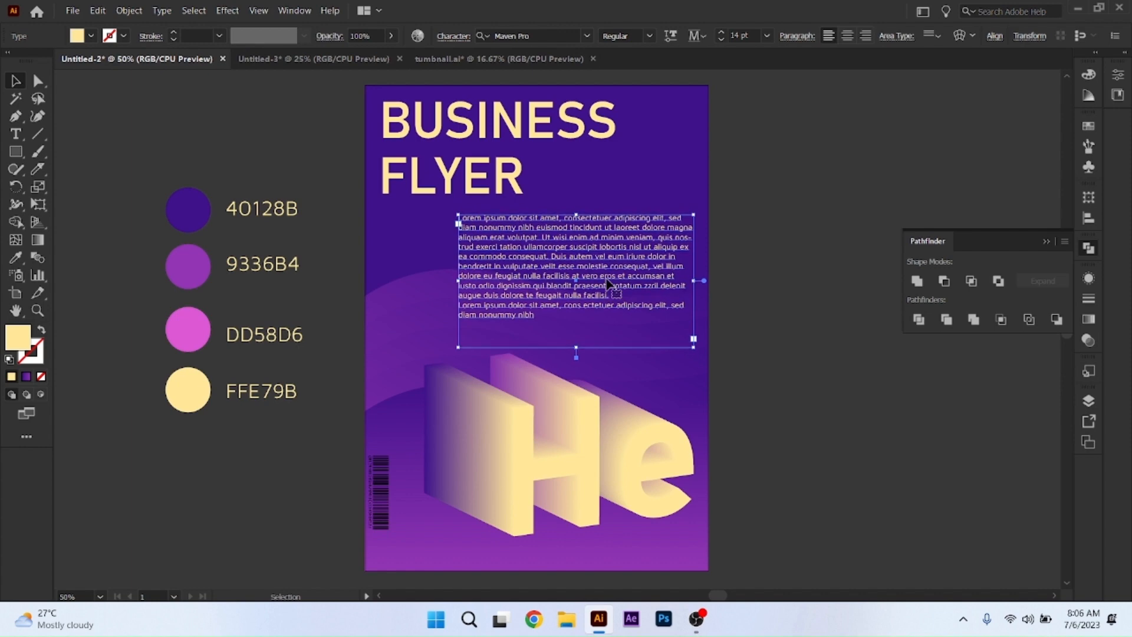
click(820, 431)
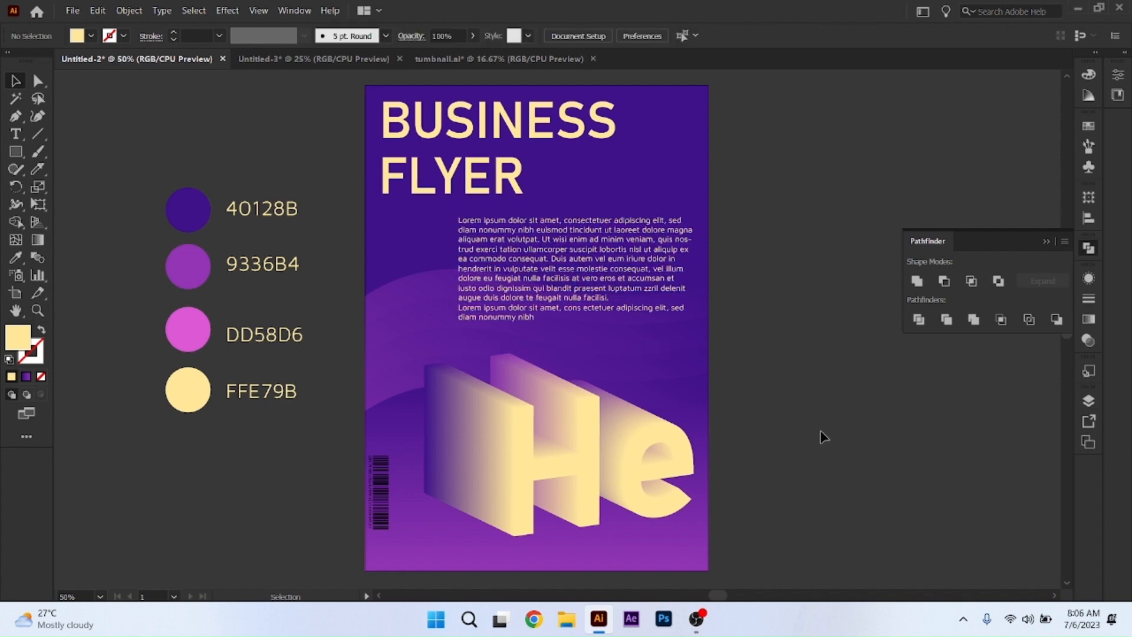
Reposition the blended He lettering slightly lower on the artboard, to about X 342 and Y 636.
scroll(820, 431, up, 2)
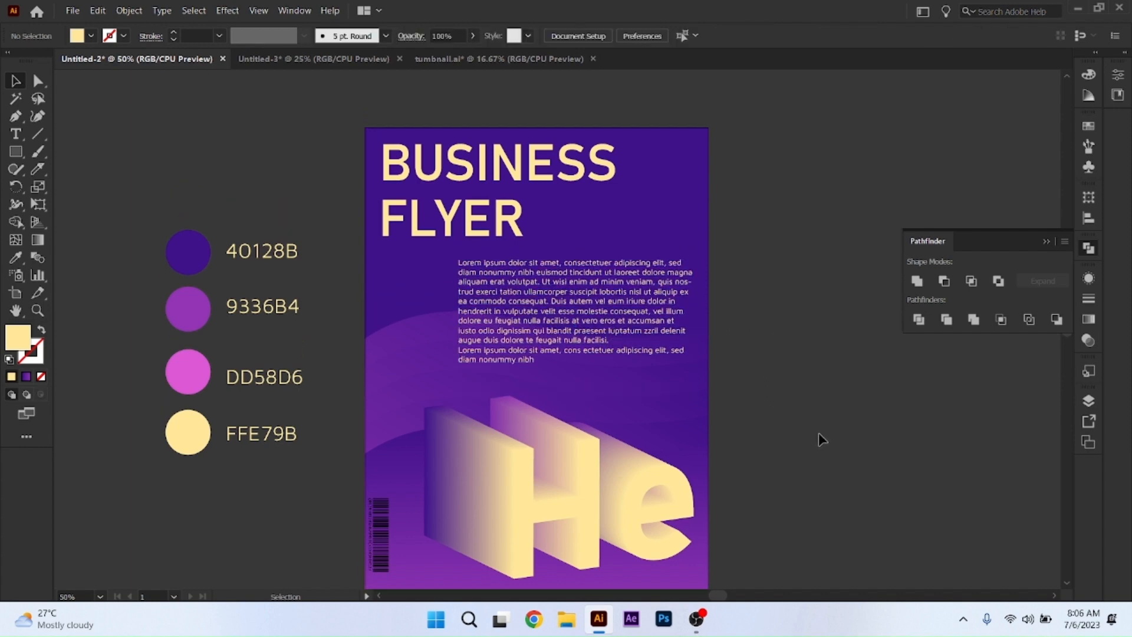
scroll(818, 436, down, 5)
click(476, 389)
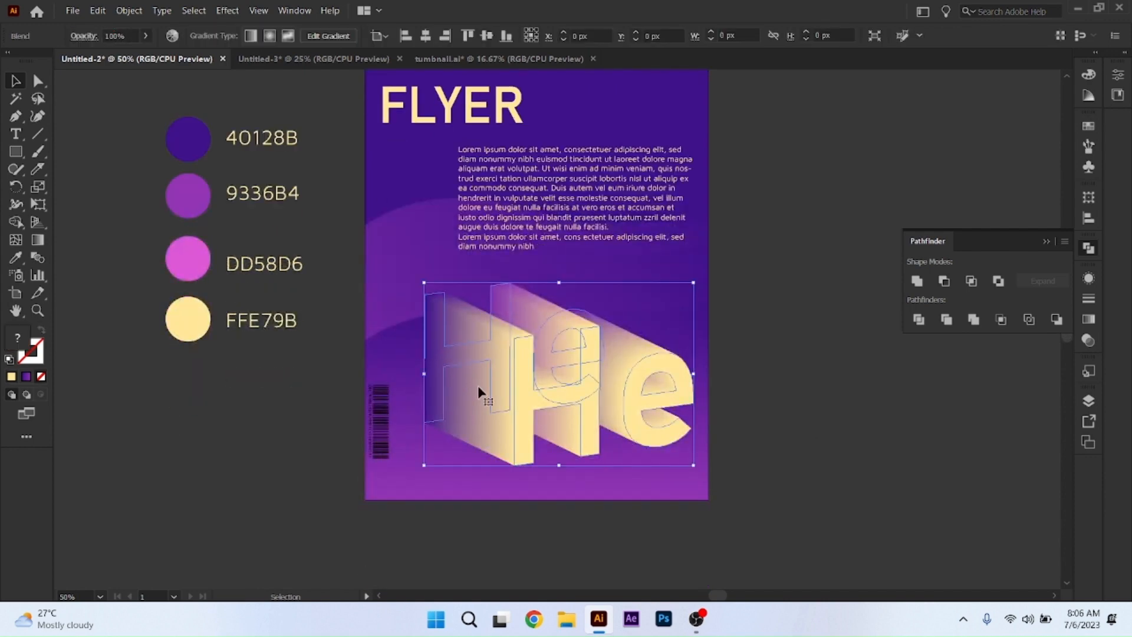
drag(490, 392, 495, 413)
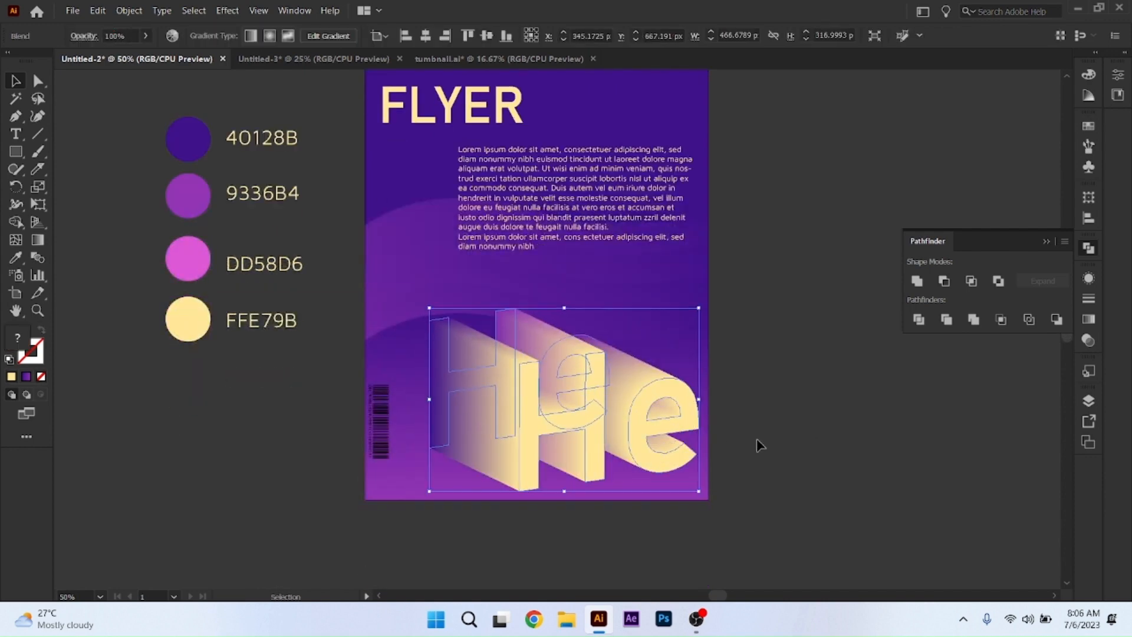
click(798, 407)
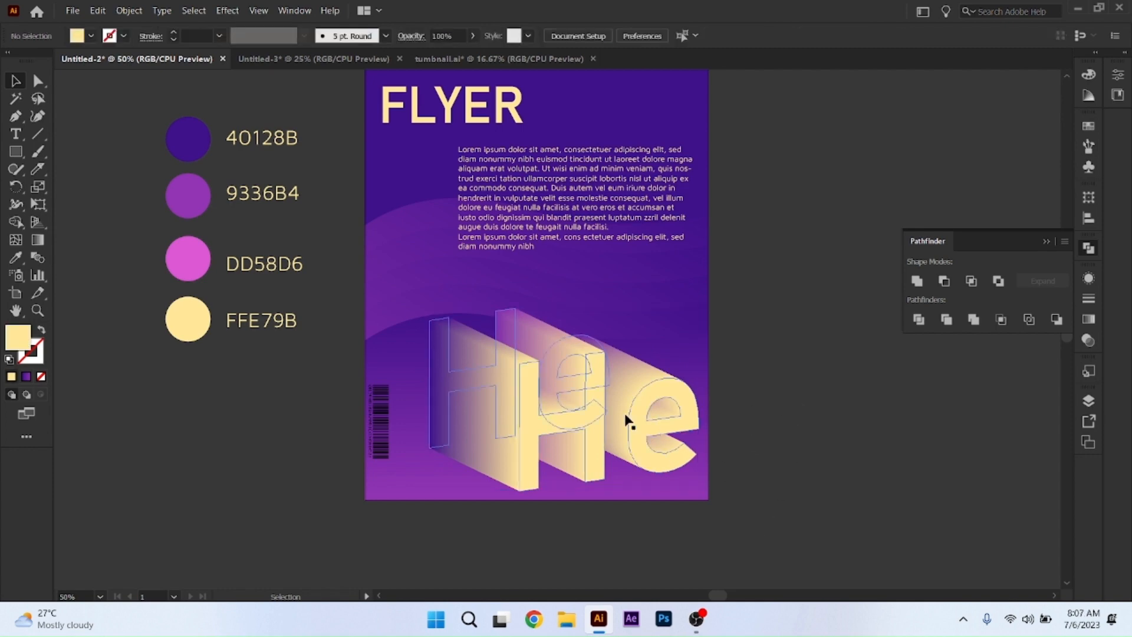
drag(606, 408, 604, 390)
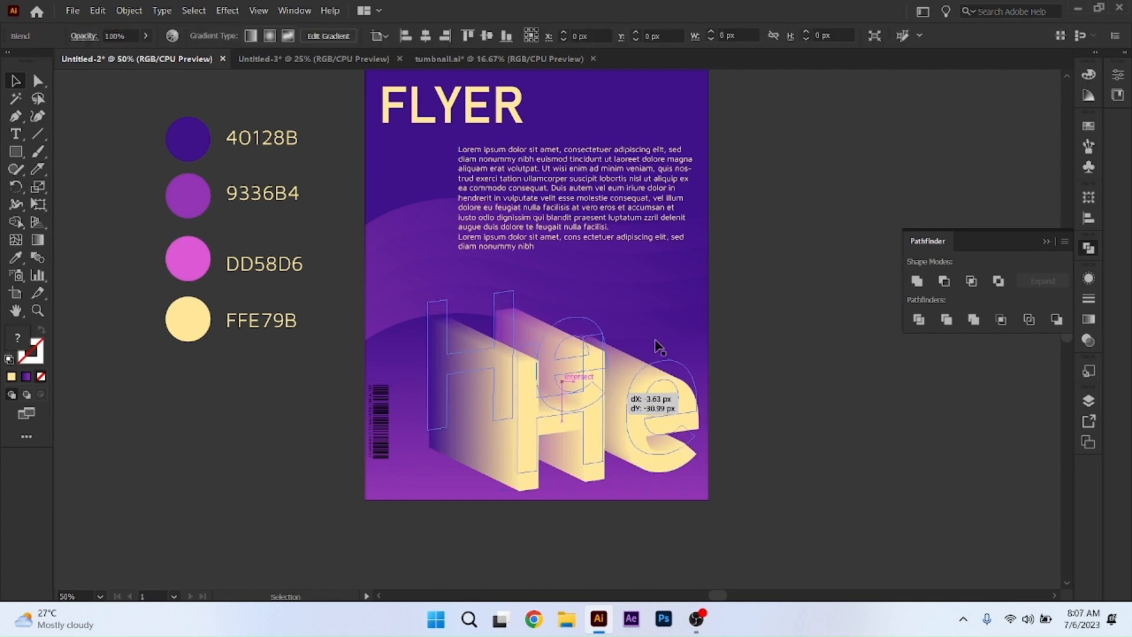
Resize the blended He lettering slightly from its upper right corner.
drag(698, 290, 705, 293)
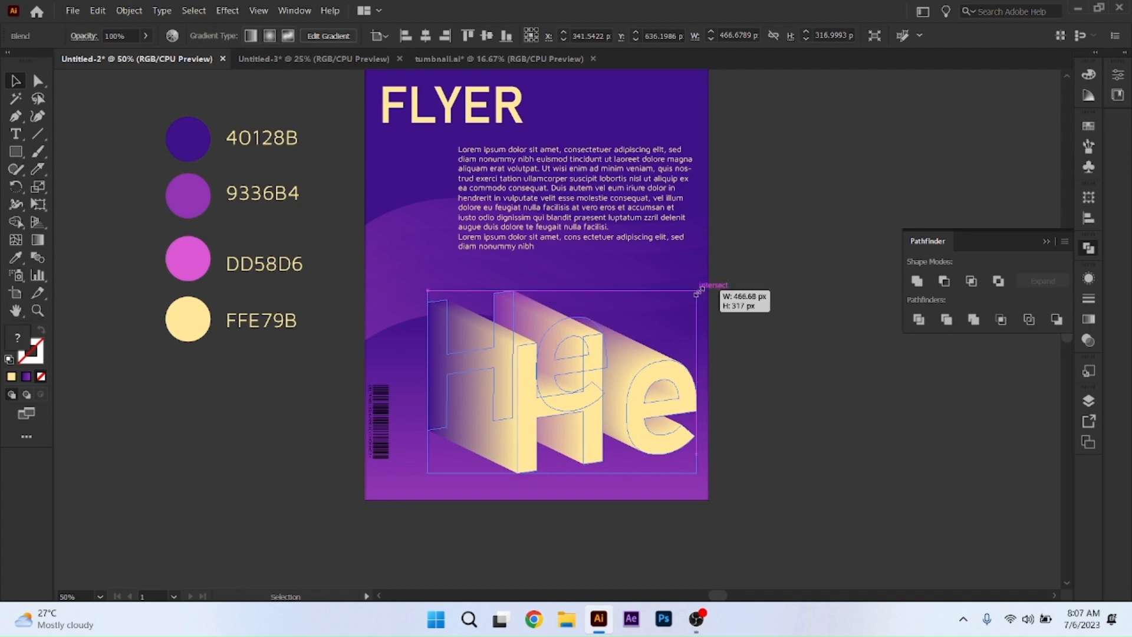